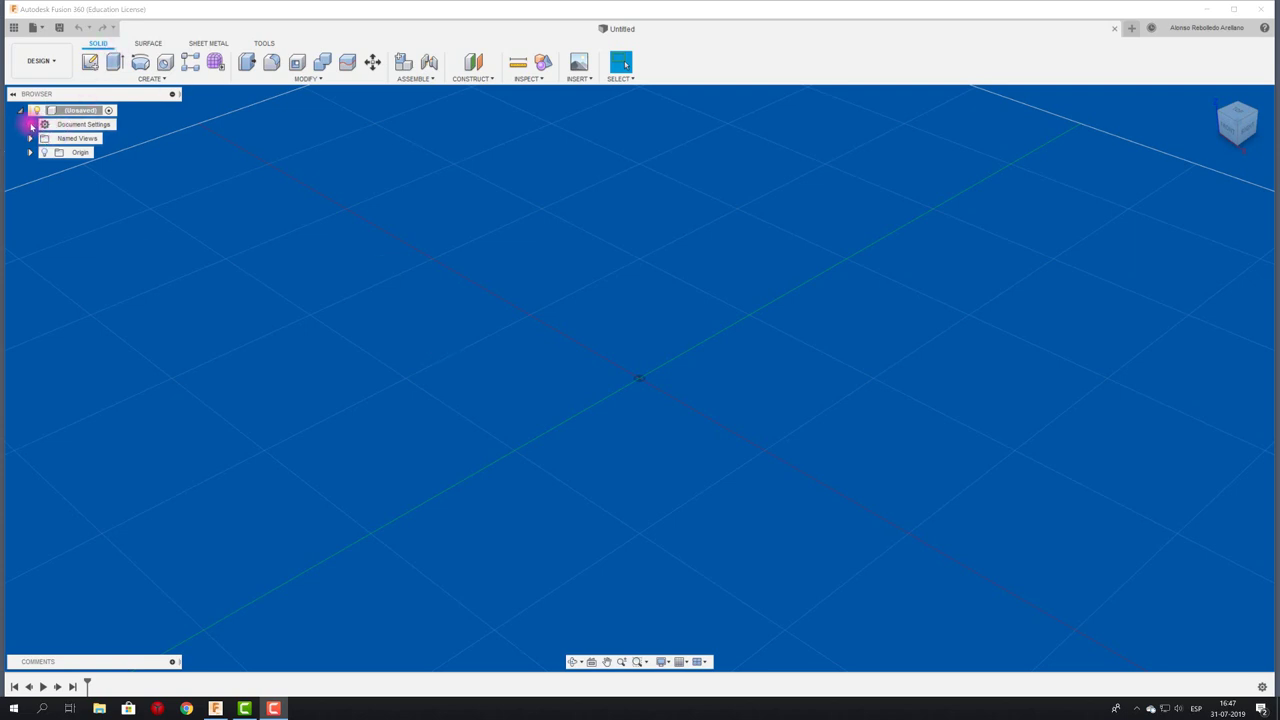
- Confirm the document's units are millimetres in Document Settings, leaving them unchanged
{"action": "left_click", "coordinate": [31, 126]}
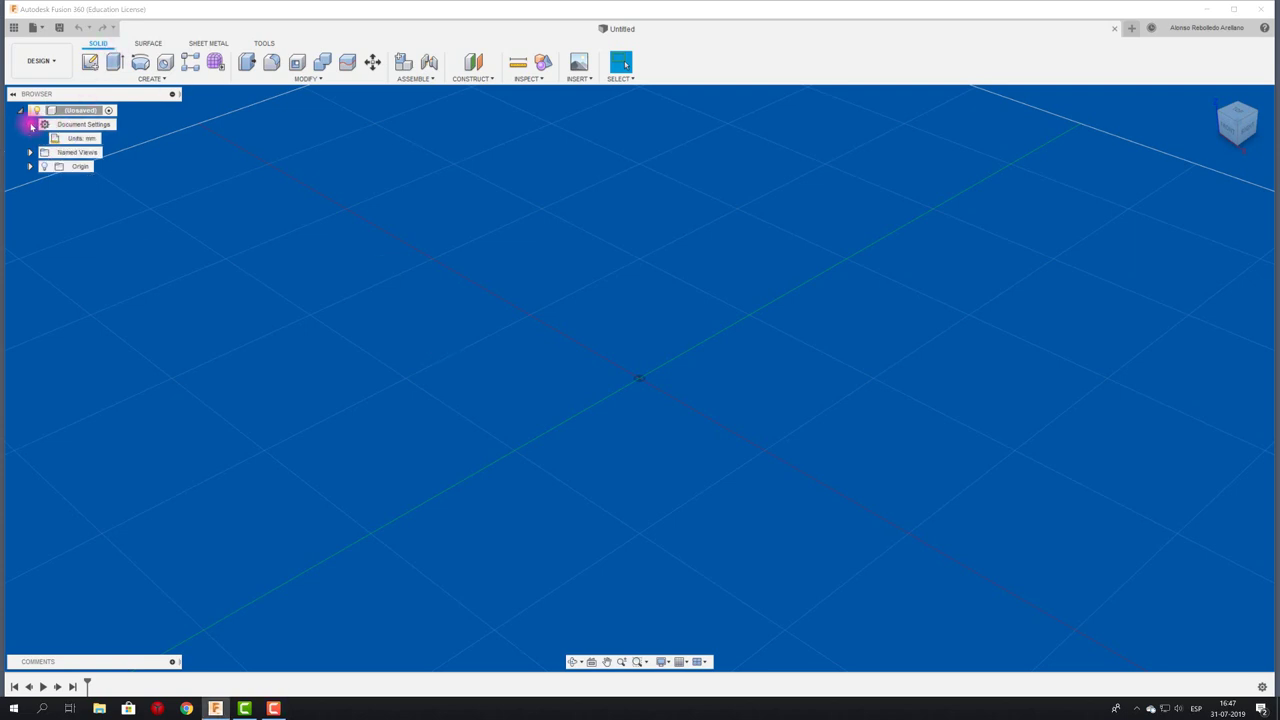
{"action": "left_click", "coordinate": [108, 138]}
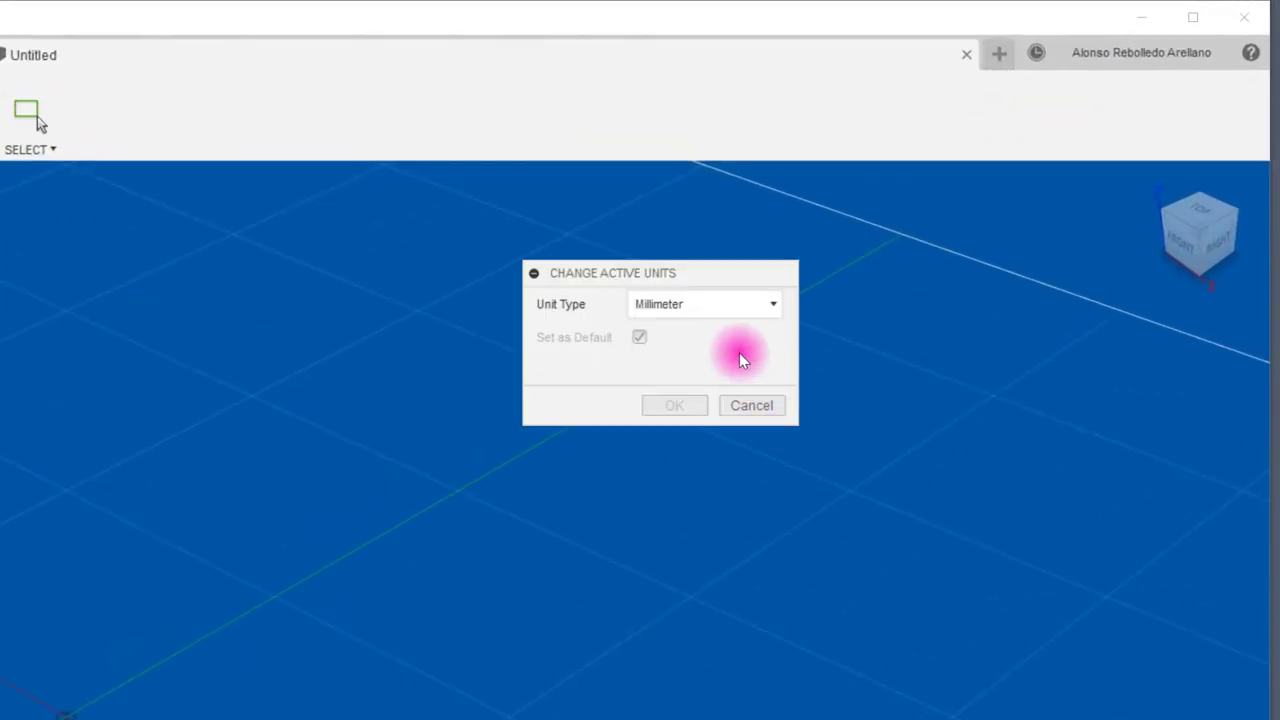
{"action": "left_click", "coordinate": [766, 301]}
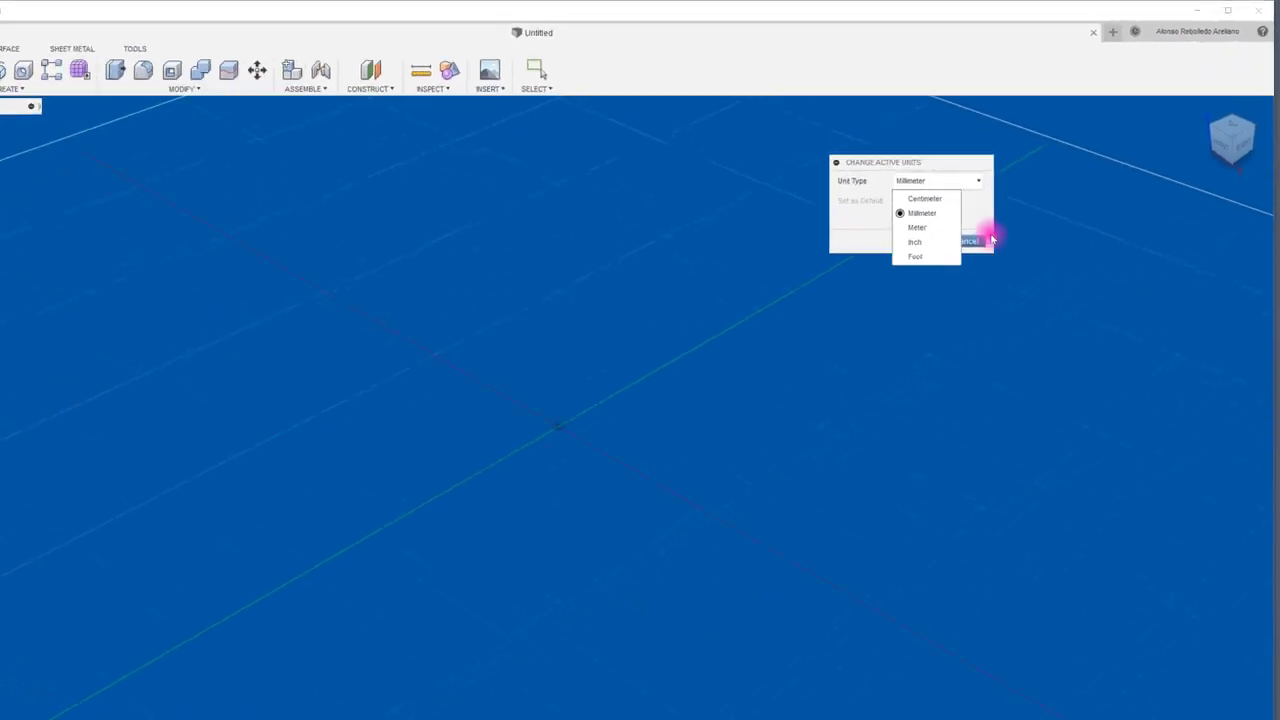
{"action": "left_click", "coordinate": [985, 240]}
{"action": "left_click", "coordinate": [962, 237]}
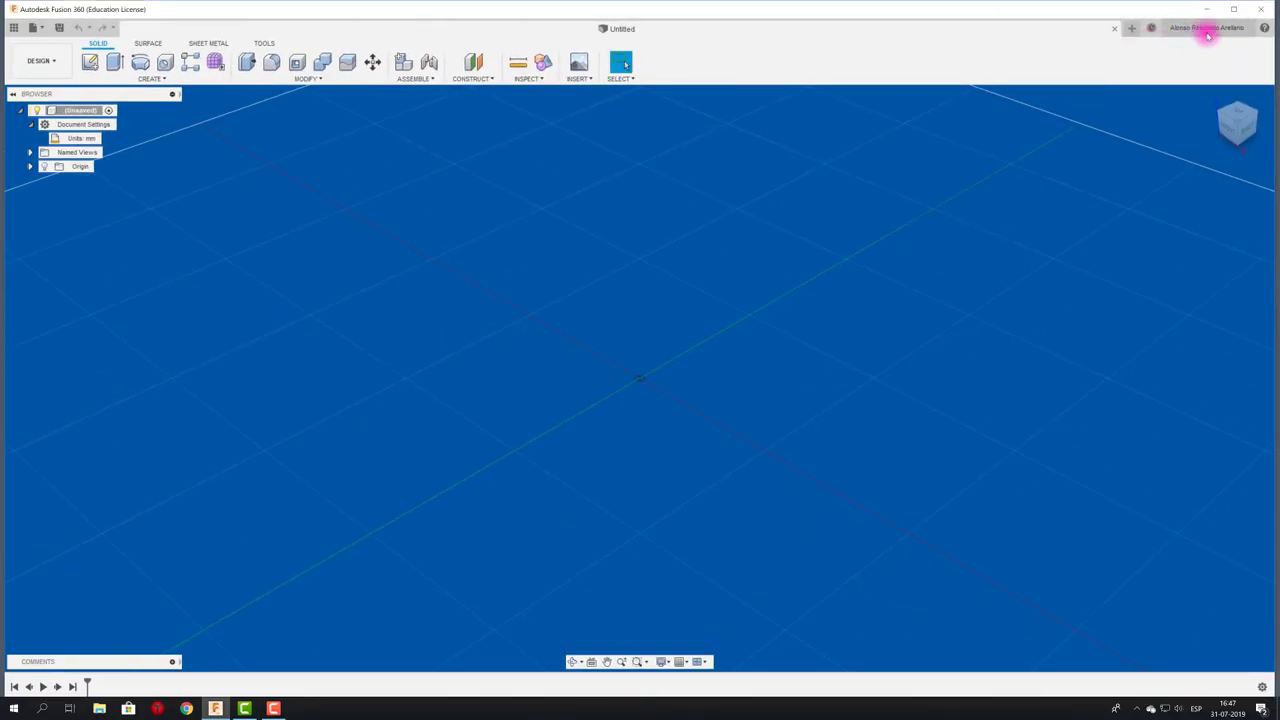
- Check that Preferences lists mm as the default design units, cancelling without changes
{"action": "left_click", "coordinate": [1202, 30]}
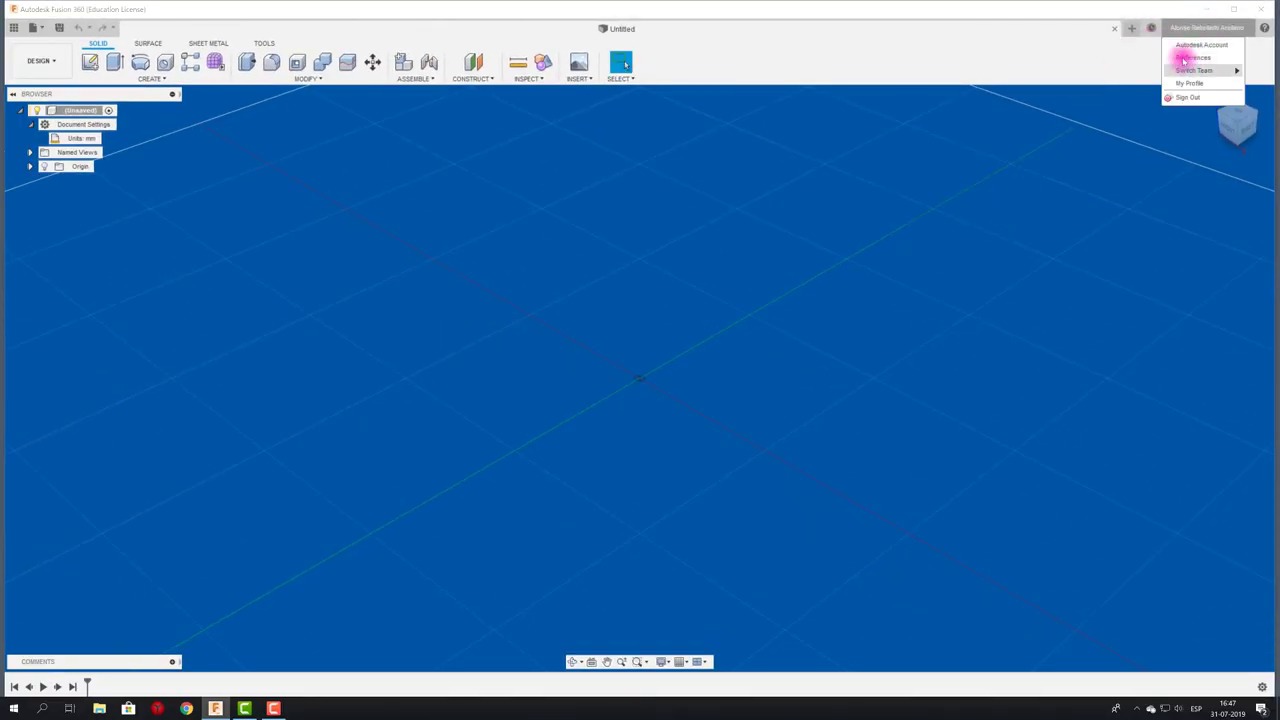
{"action": "left_click", "coordinate": [1180, 60]}
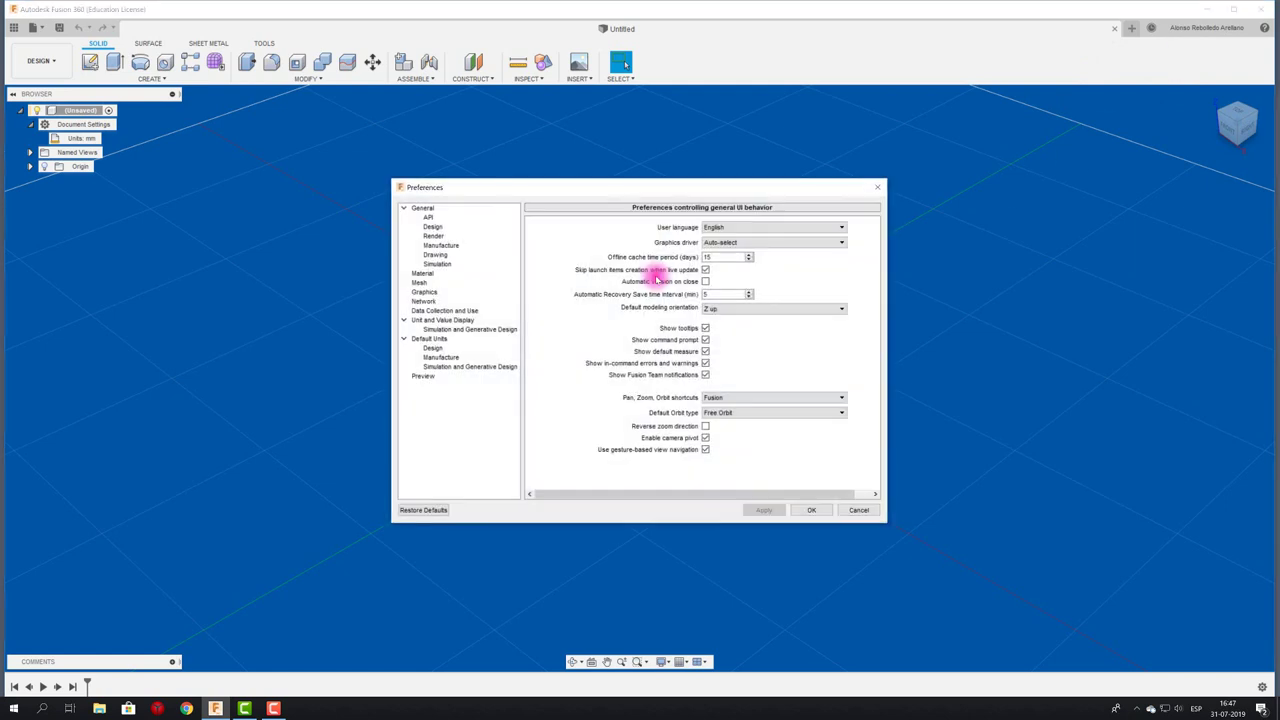
{"action": "left_click", "coordinate": [433, 347]}
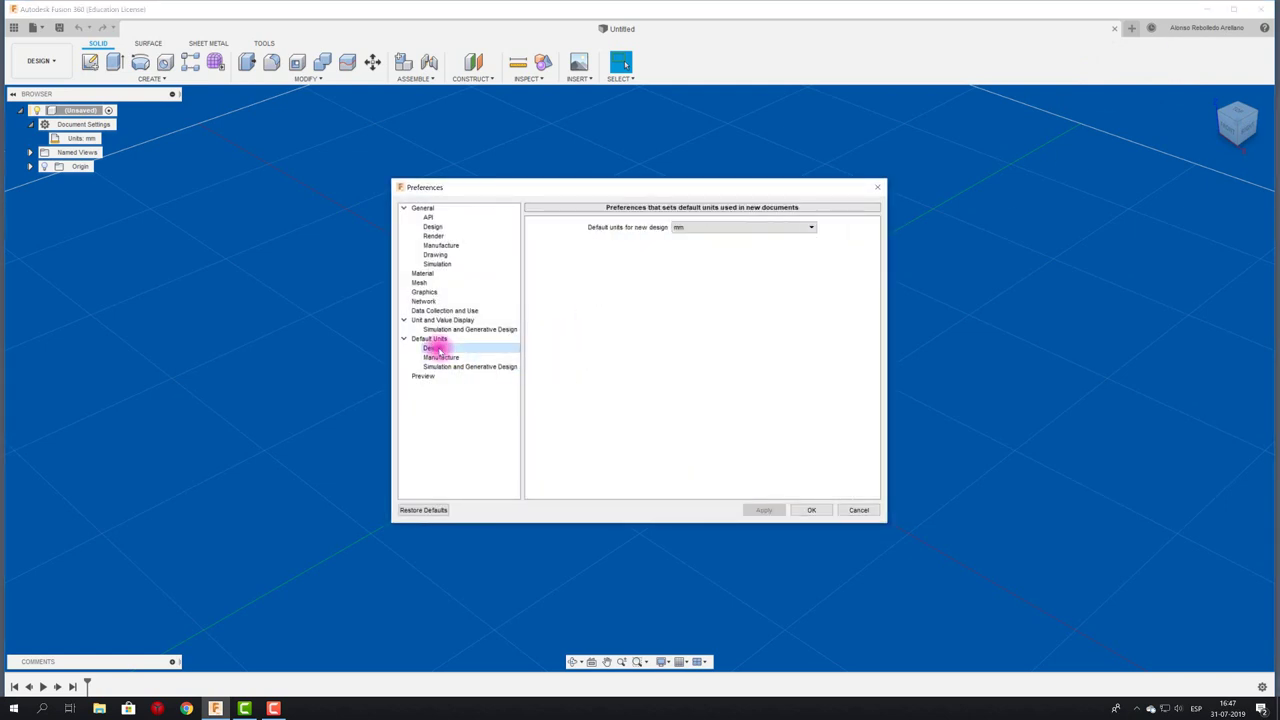
{"action": "left_click", "coordinate": [725, 229]}
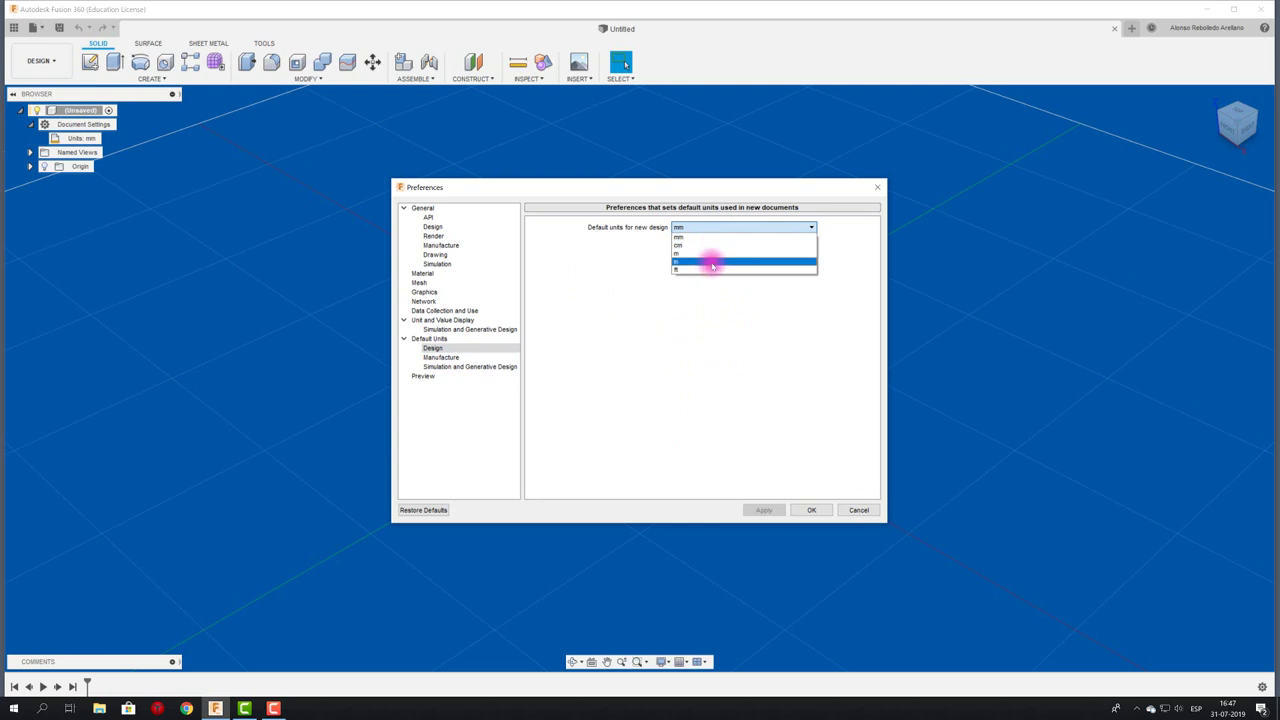
{"action": "left_click", "coordinate": [729, 430]}
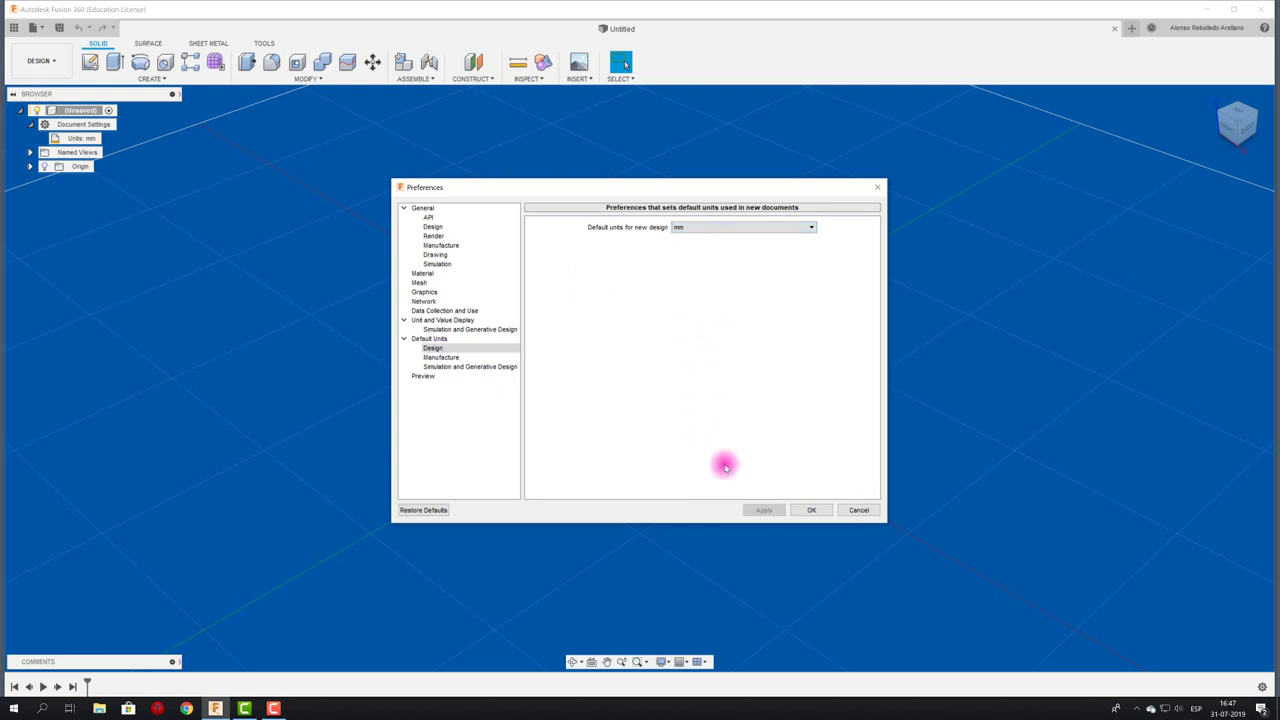
{"action": "left_click", "coordinate": [858, 510]}
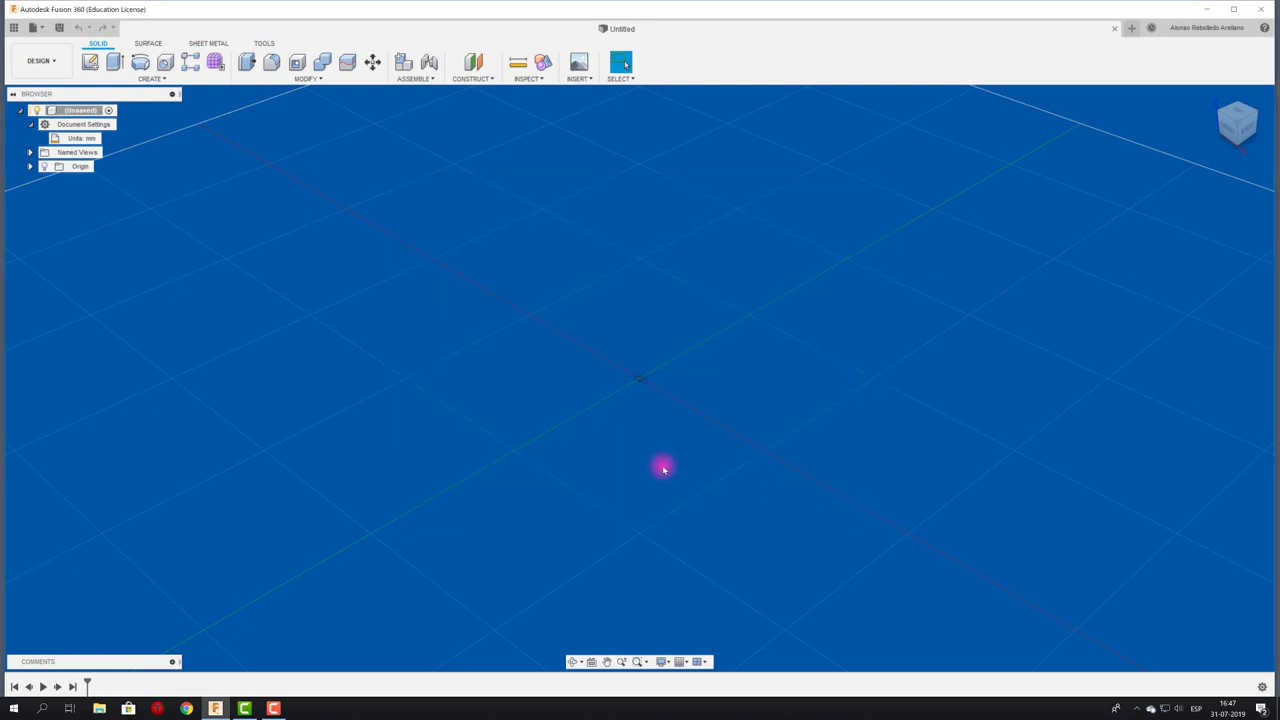
{"action": "scroll", "coordinate": [548, 347], "scroll_direction": "up", "scroll_amount": 2}
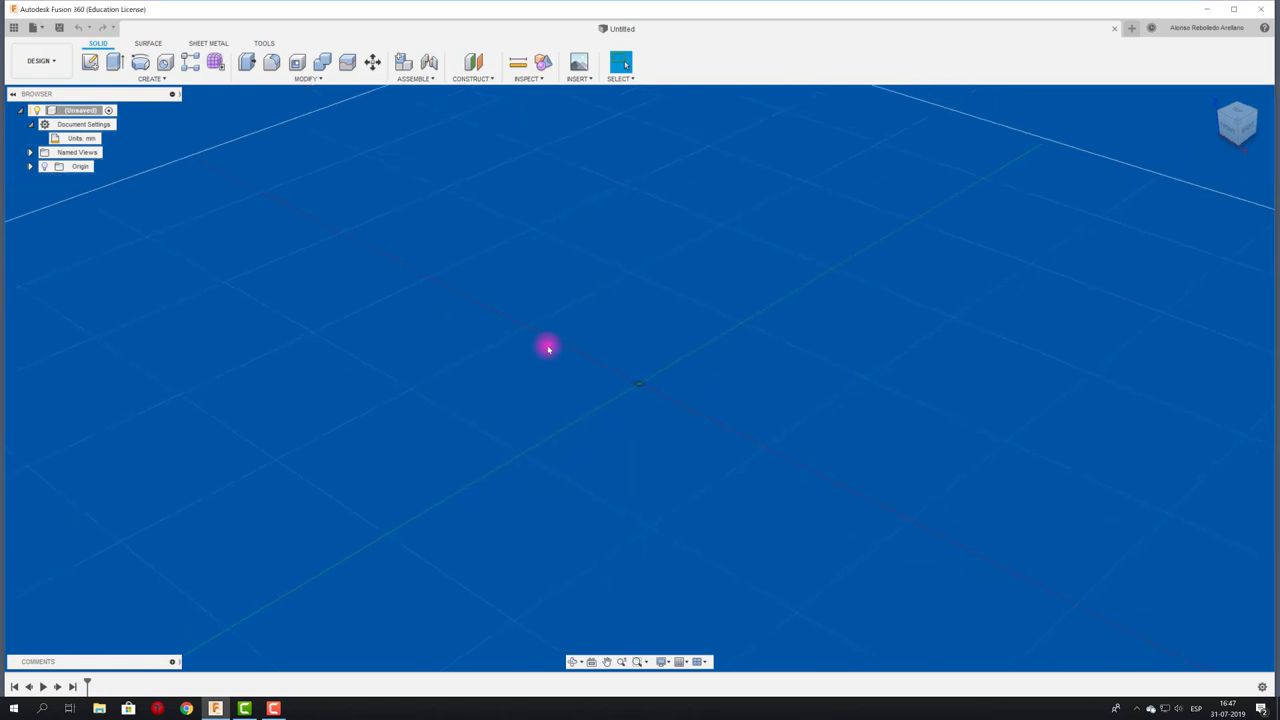
{"action": "scroll", "coordinate": [548, 347], "scroll_direction": "up", "scroll_amount": 2}
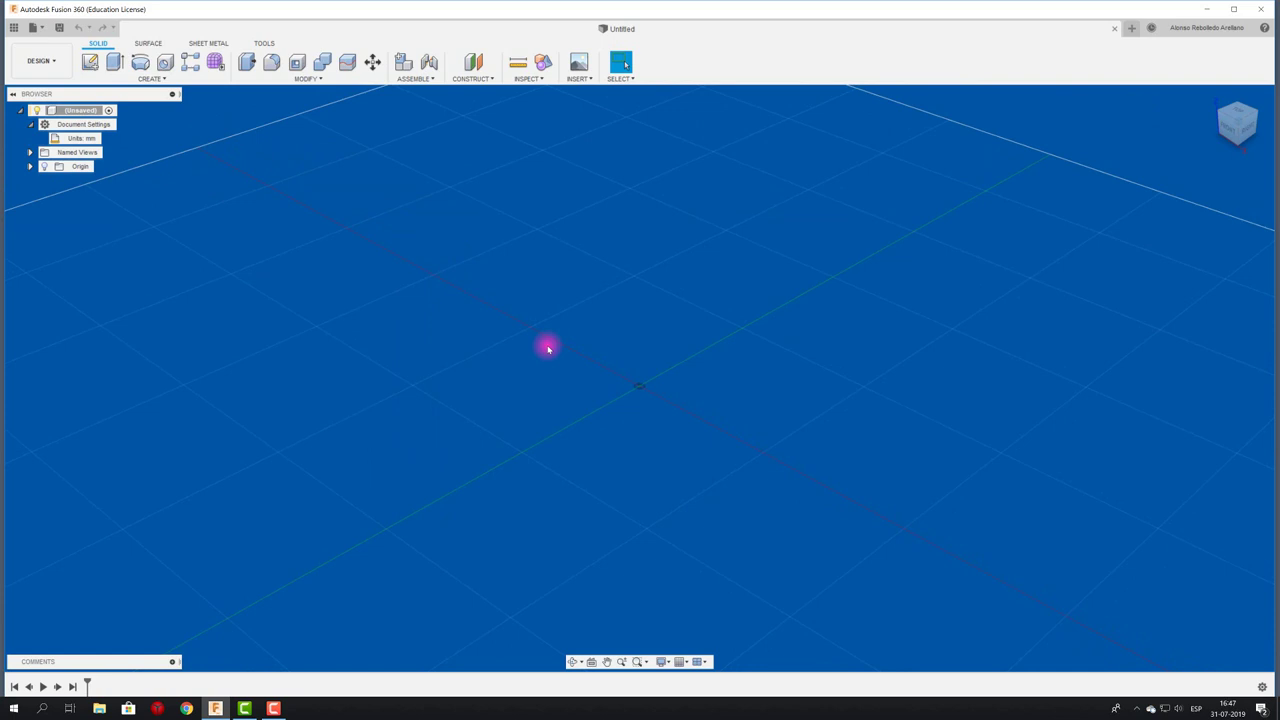
{"action": "scroll", "coordinate": [548, 347], "scroll_direction": "up", "scroll_amount": 1}
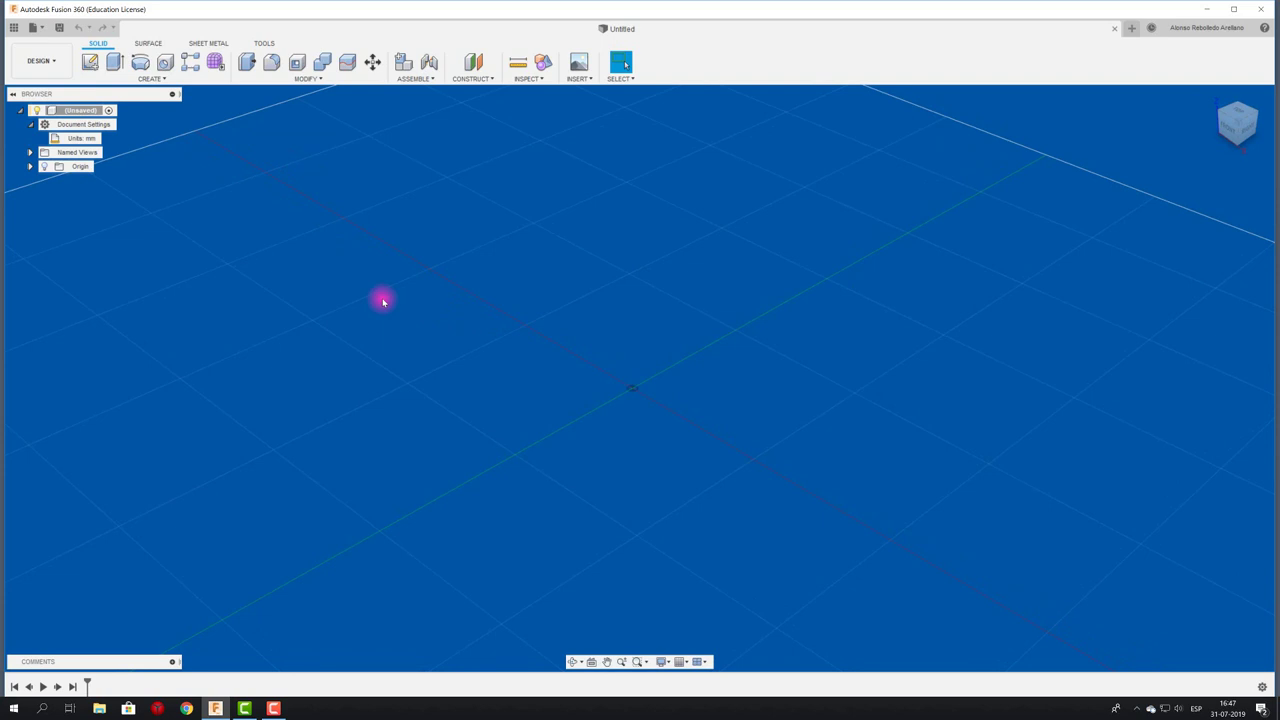
- Browse the data panel into the LAMPARAS project, peeking into the LAMPARA MARK 1 folder
{"action": "left_click", "coordinate": [14, 30]}
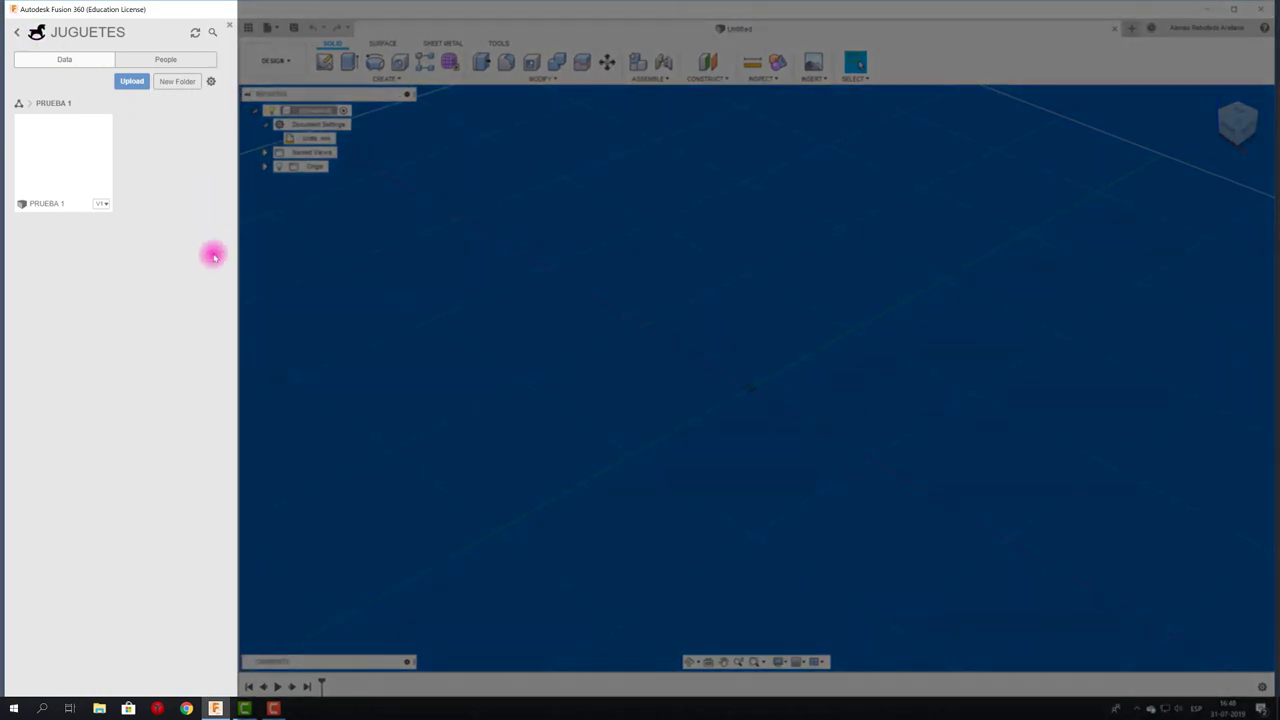
{"action": "left_click", "coordinate": [17, 32]}
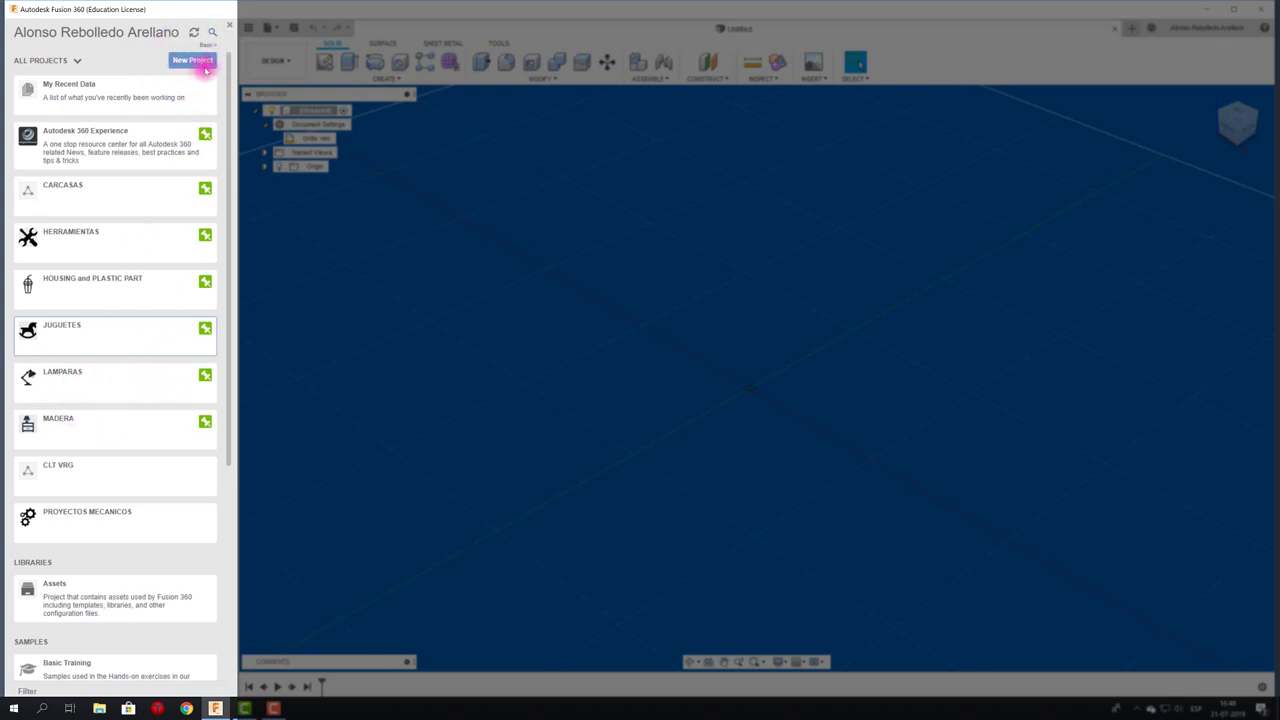
{"action": "left_click", "coordinate": [131, 381]}
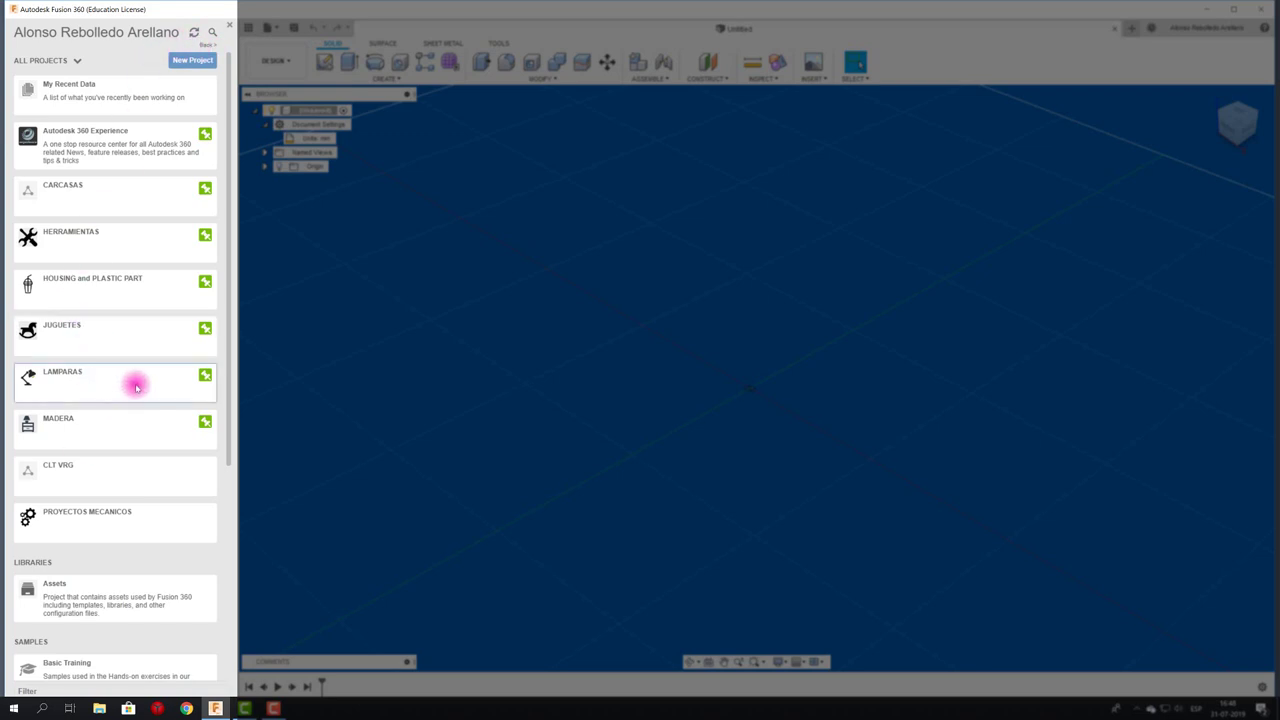
{"action": "left_click", "coordinate": [108, 385]}
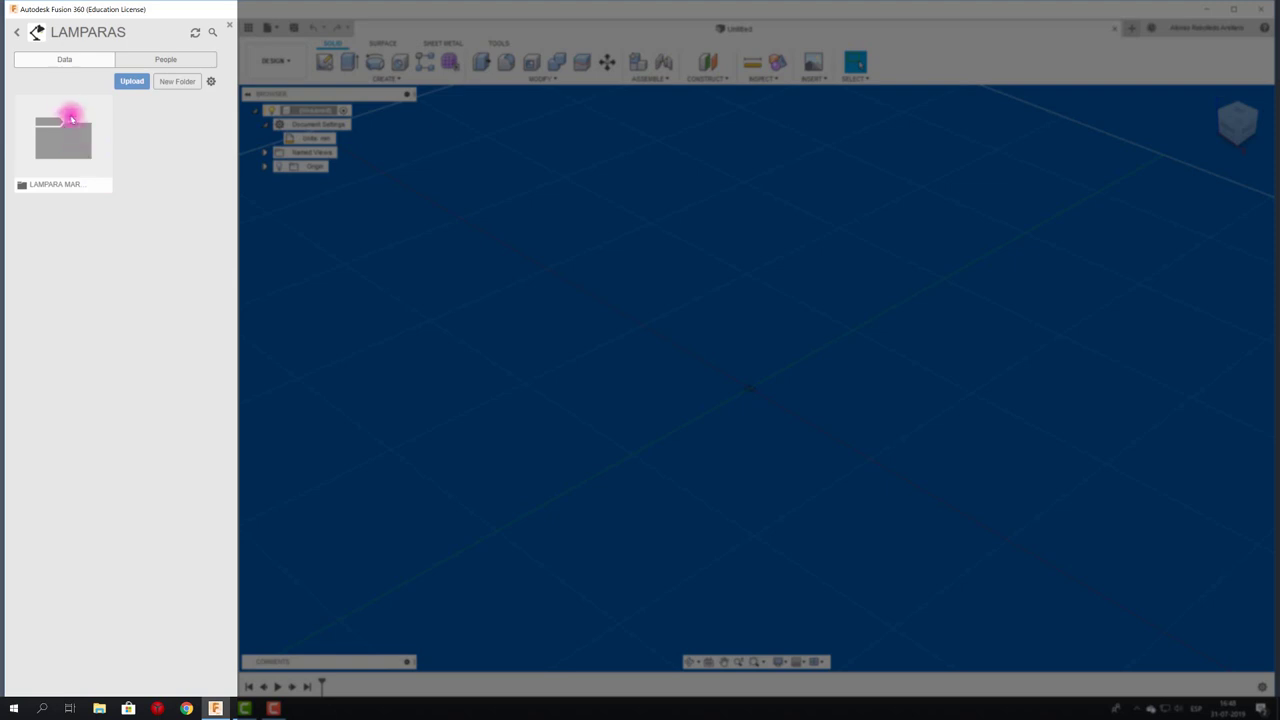
{"action": "double_click", "coordinate": [79, 139]}
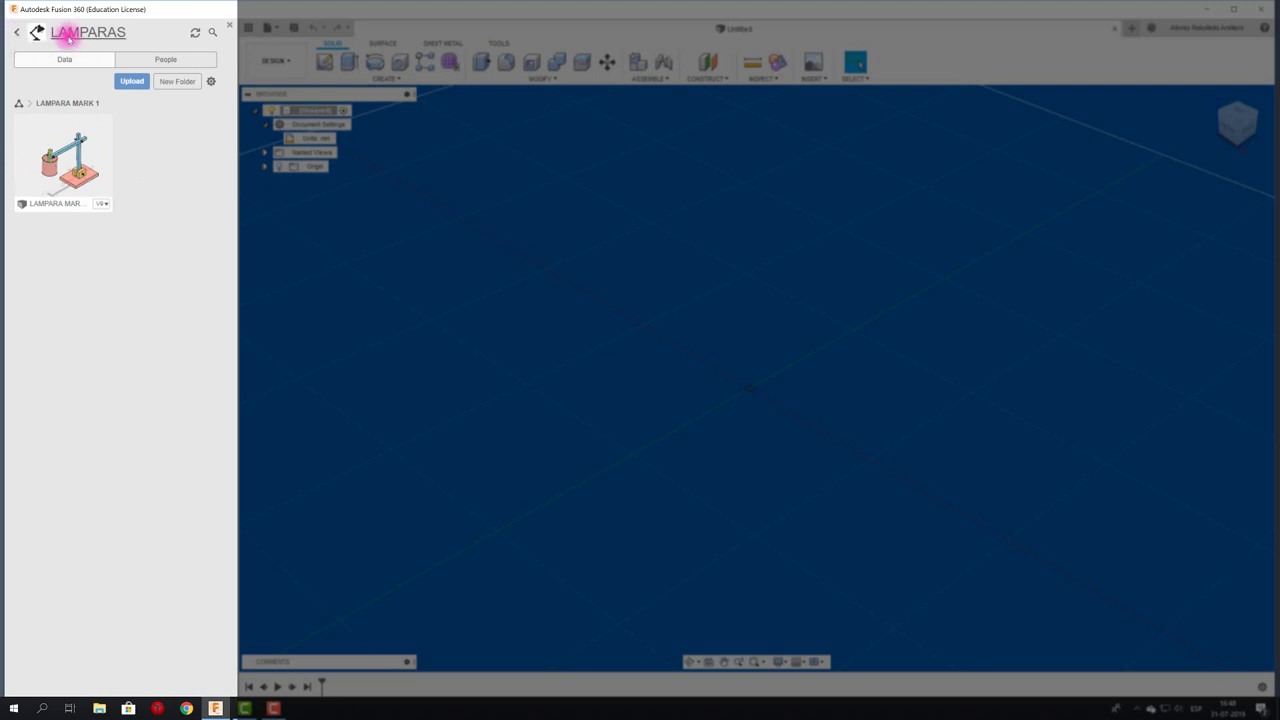
{"action": "left_click", "coordinate": [16, 33]}
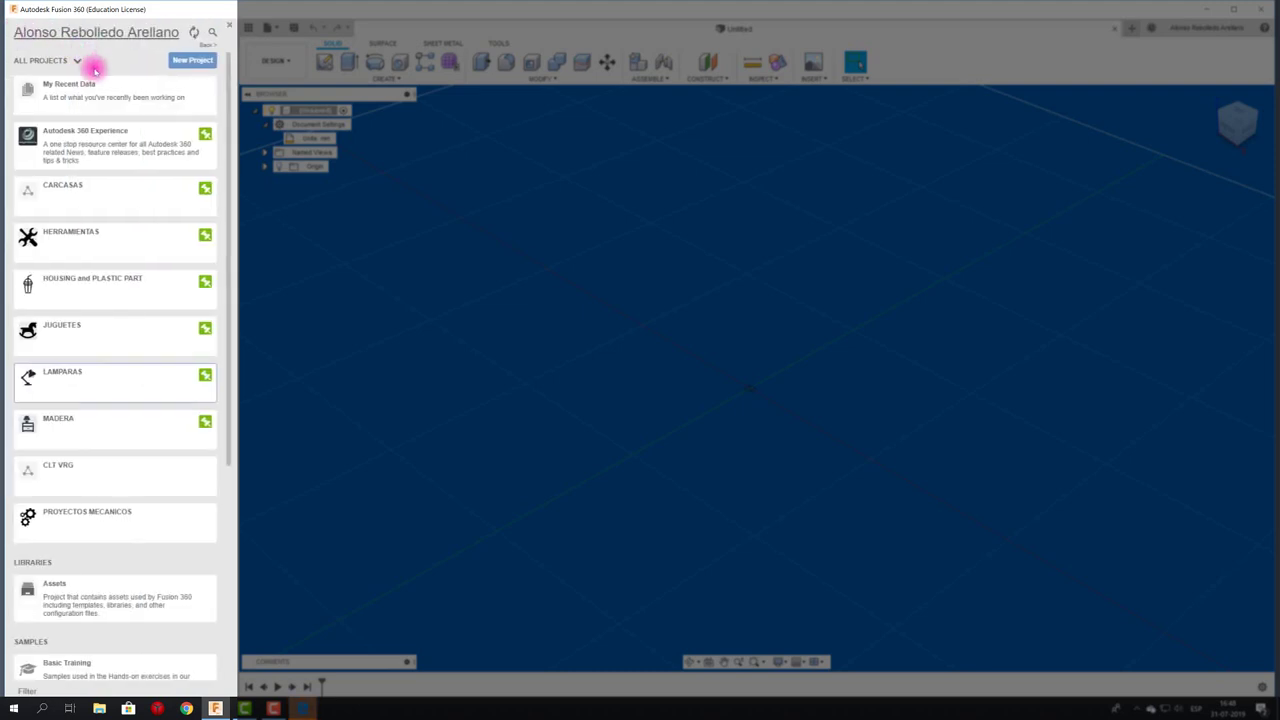
{"action": "left_click", "coordinate": [101, 372]}
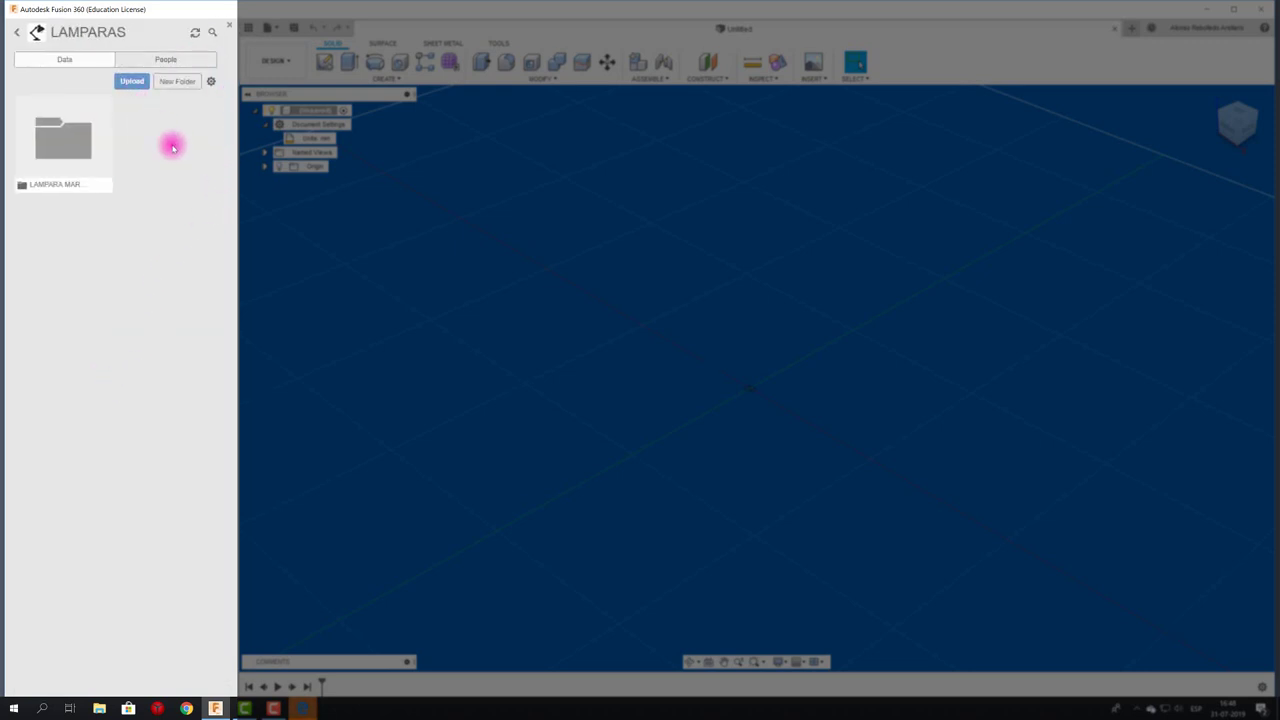
- Create a folder named TEST 1 in LAMPARAS and open it
{"action": "left_click", "coordinate": [181, 82]}
{"action": "type", "text": "TEST 1"}
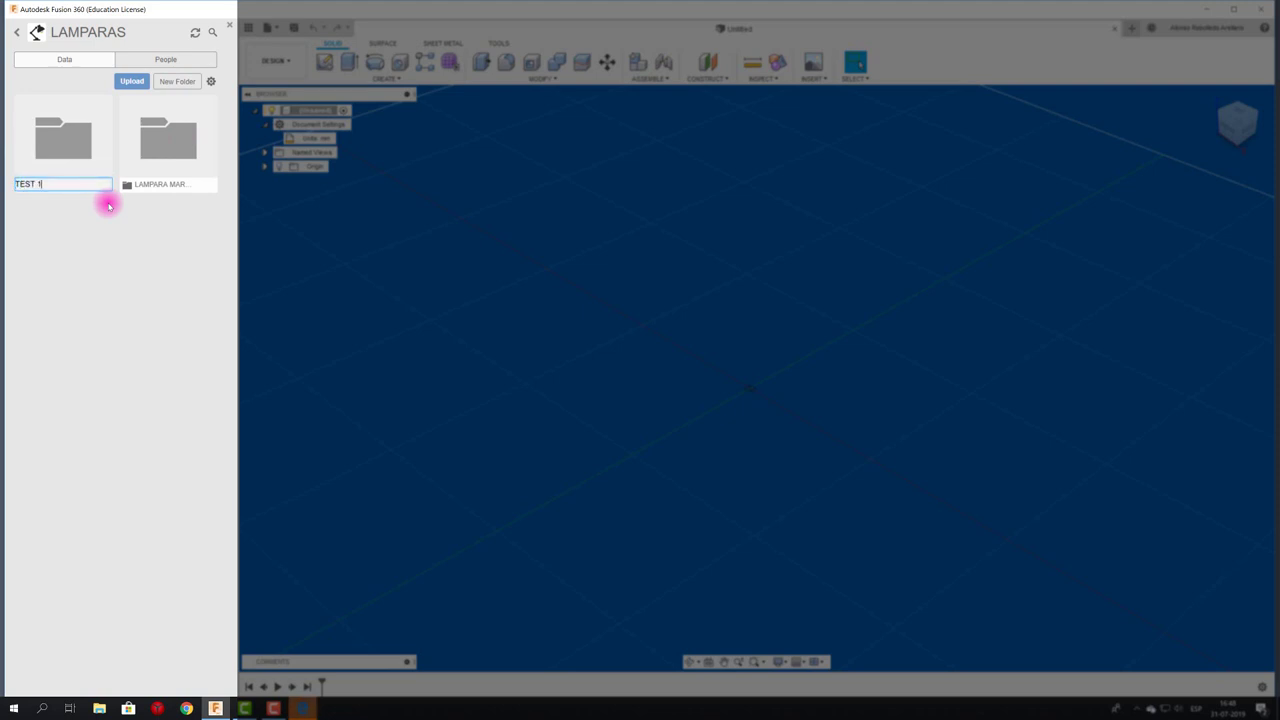
{"action": "key", "text": "Return"}
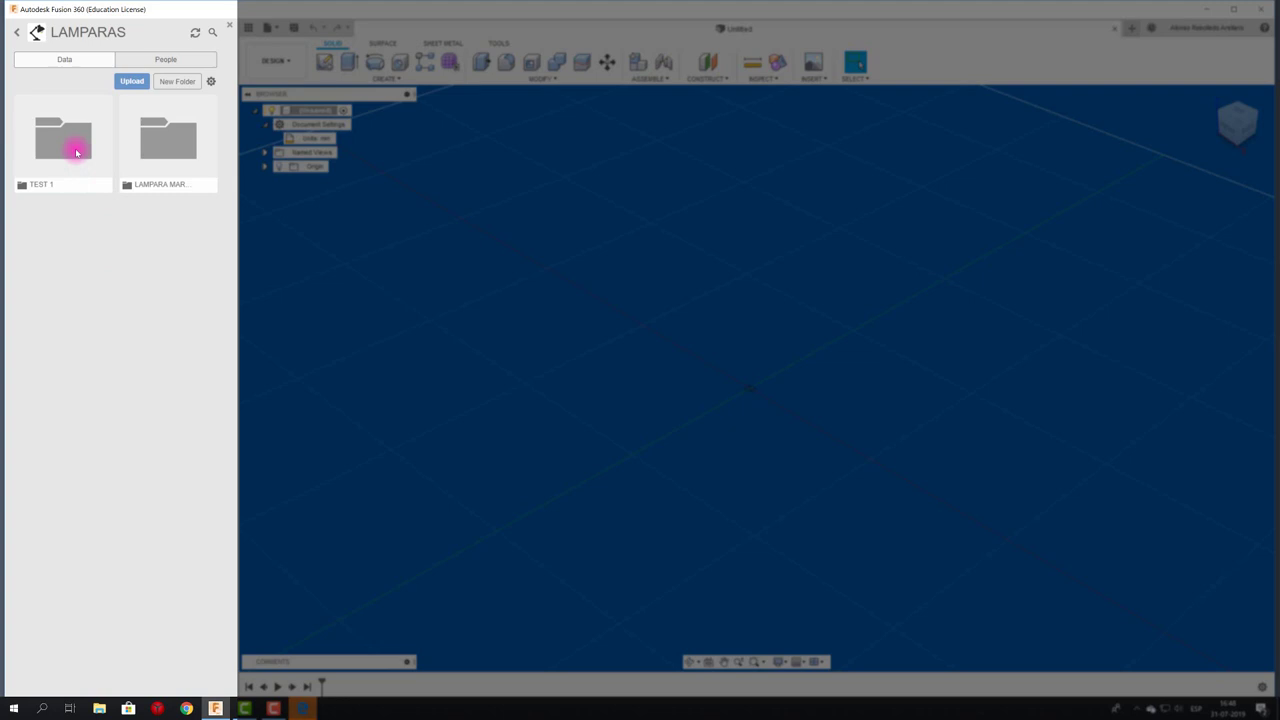
{"action": "double_click", "coordinate": [76, 152]}
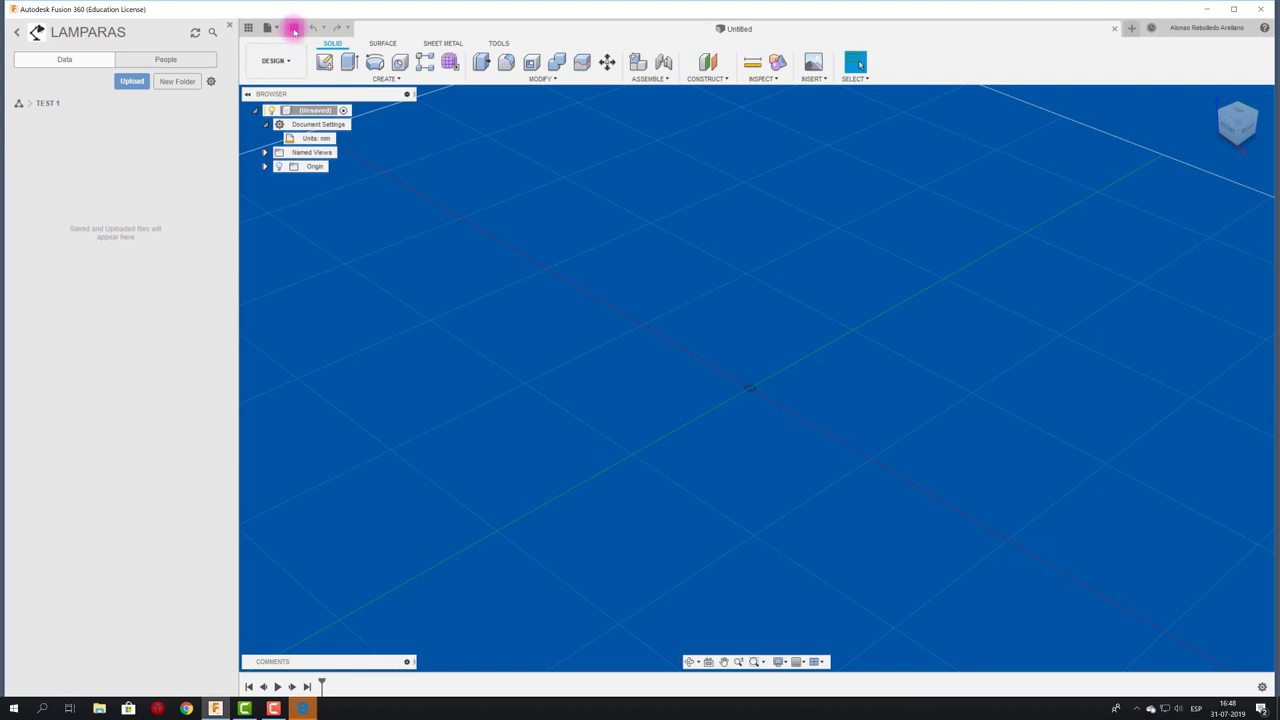
- Save the design as TEST 1 in LAMPARAS > TEST 1 and hide the data panel
{"action": "left_click", "coordinate": [293, 28]}
{"action": "type", "text": "TEST 1"}
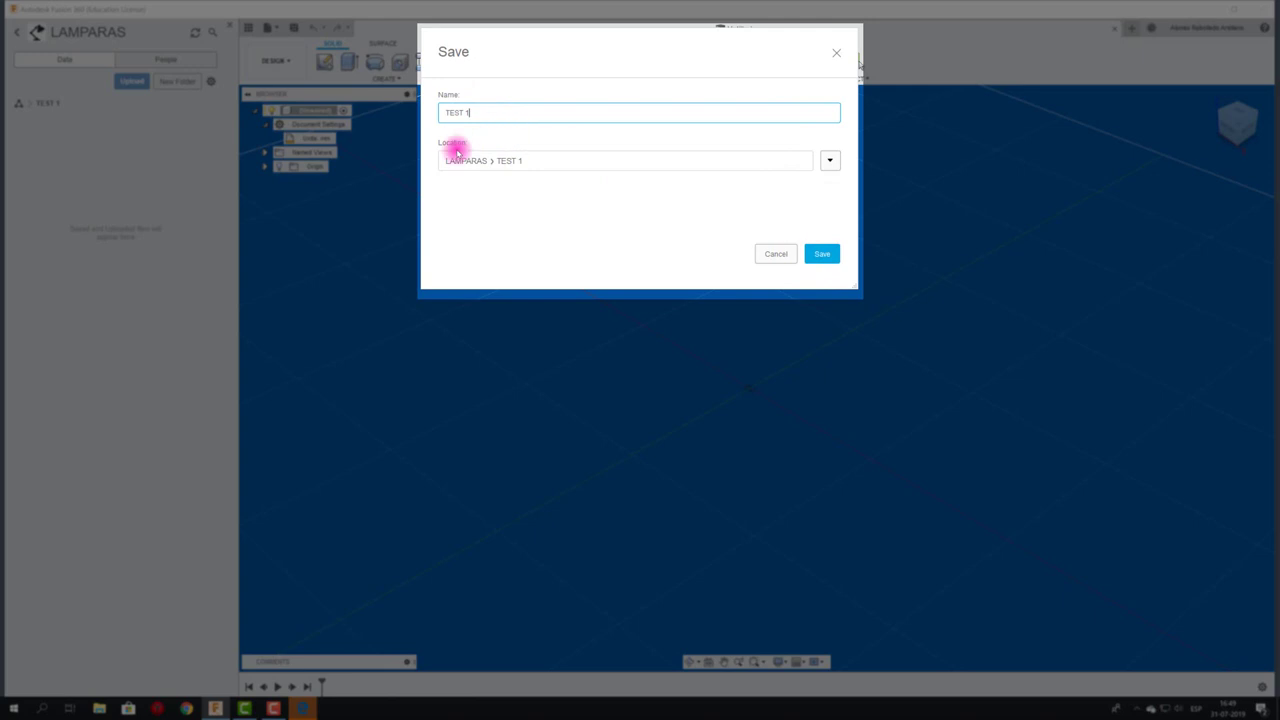
{"action": "left_click", "coordinate": [821, 253]}
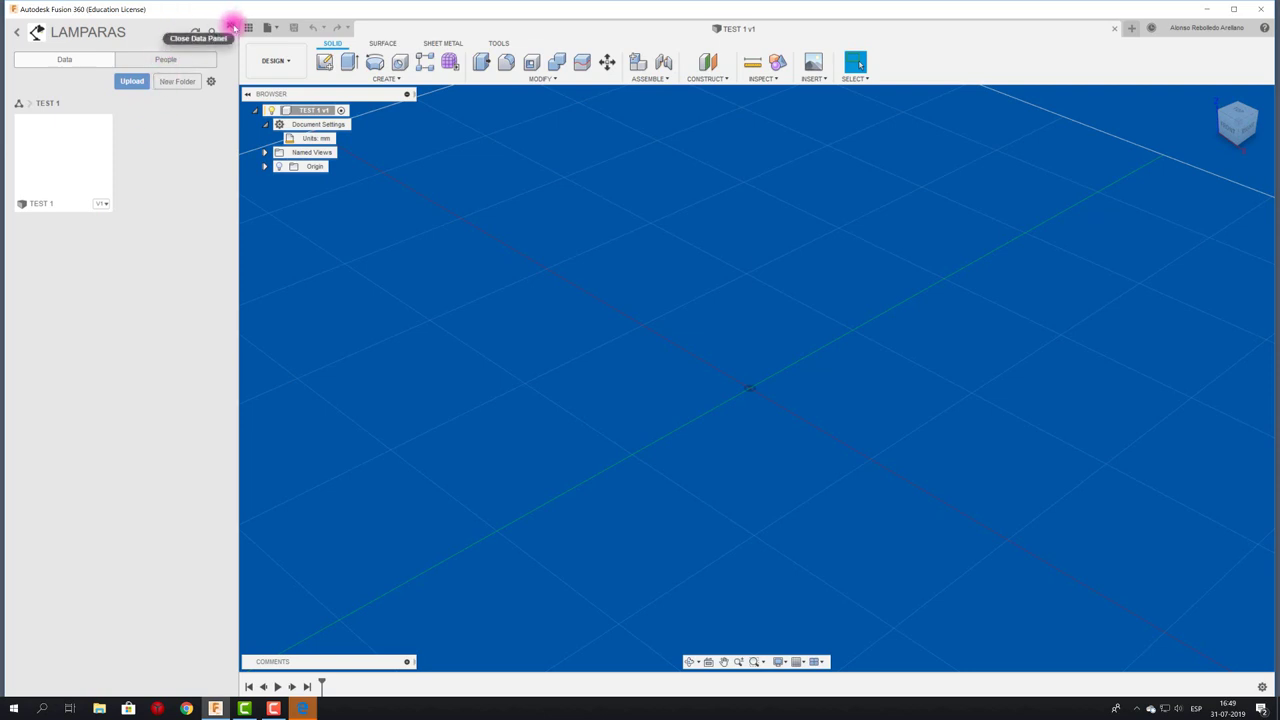
{"action": "left_click", "coordinate": [232, 24]}
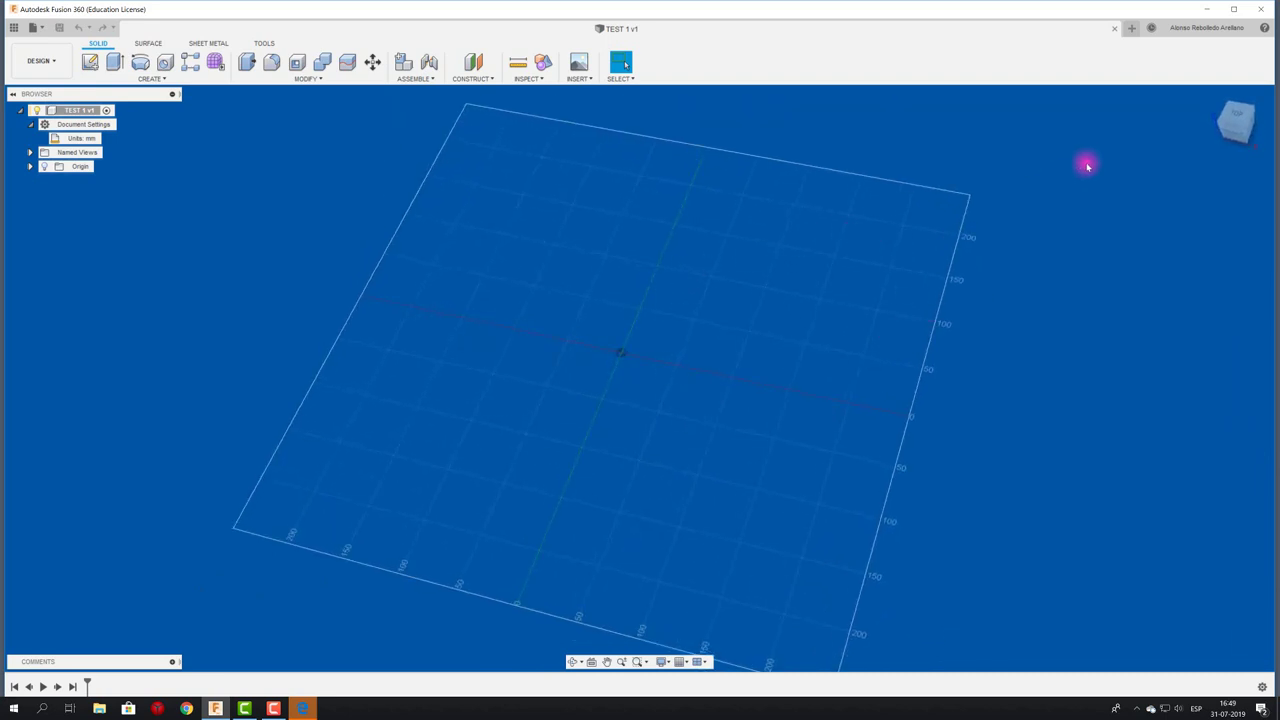
- Toggle the layout grid off and back on, then view the workspace from the Top
{"action": "left_click", "coordinate": [683, 661]}
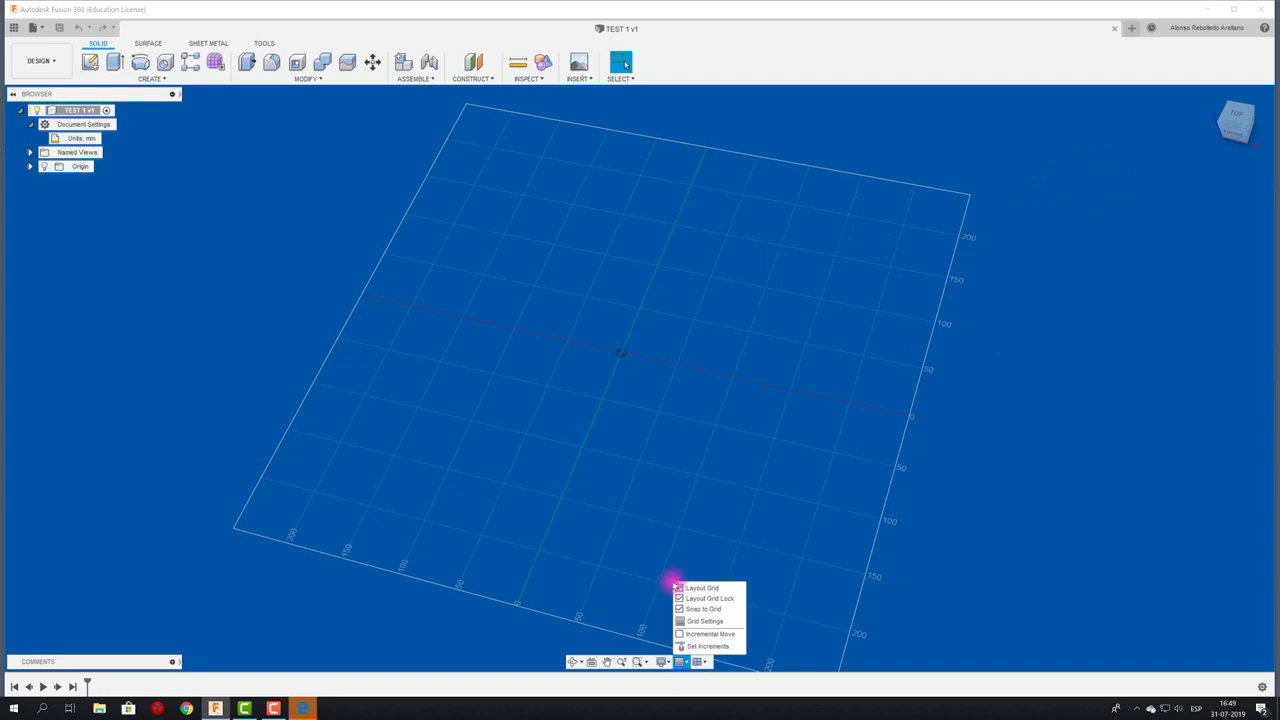
{"action": "left_click", "coordinate": [679, 588]}
{"action": "left_click", "coordinate": [679, 588]}
{"action": "left_click", "coordinate": [679, 588]}
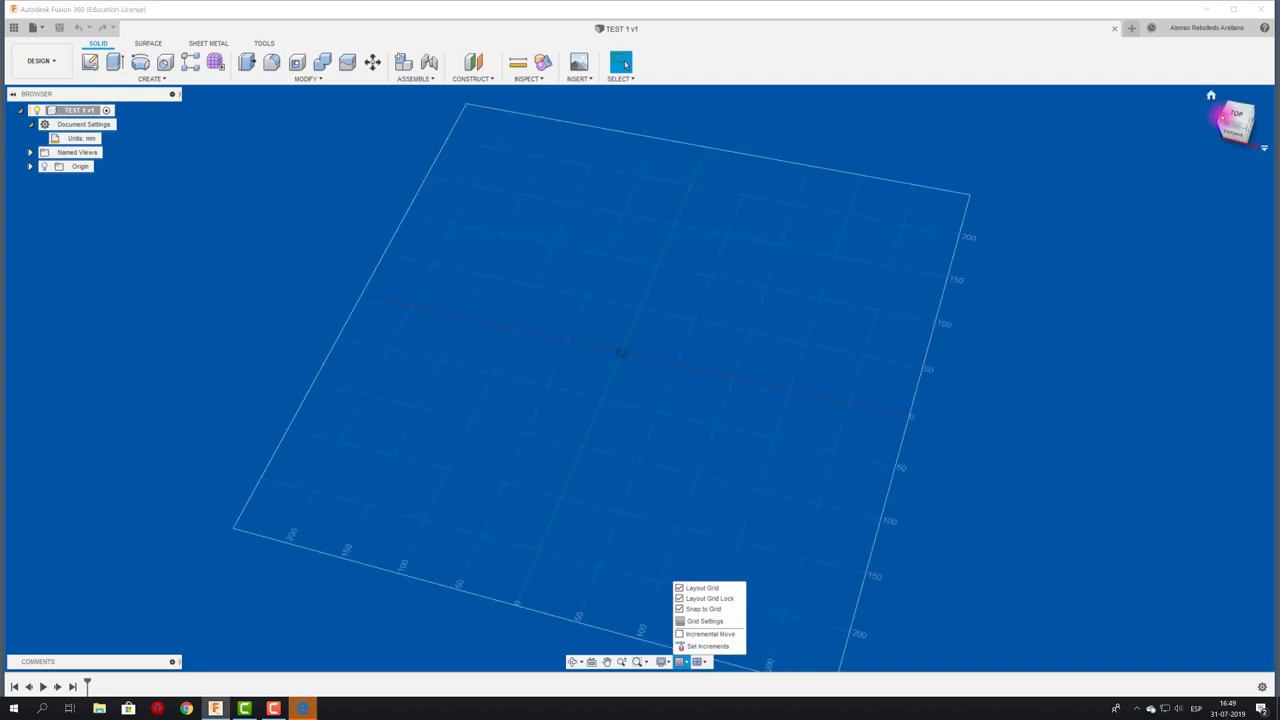
{"action": "left_click", "coordinate": [1237, 115]}
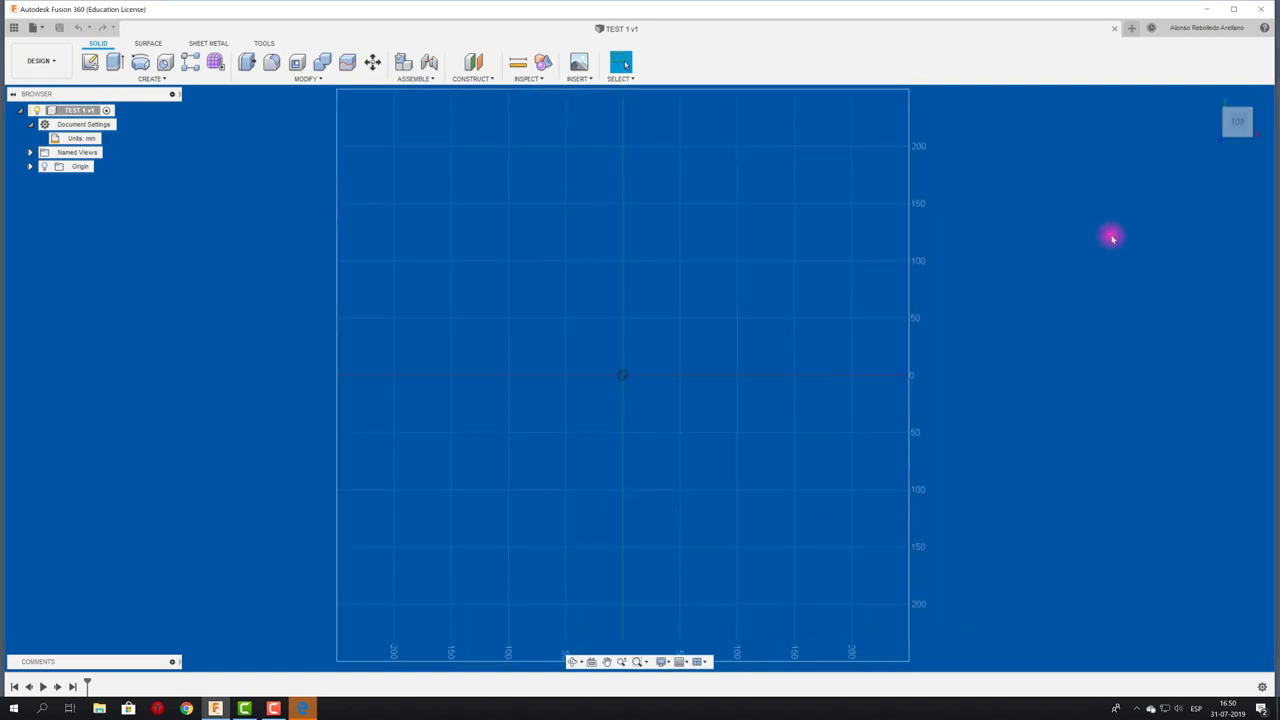
{"action": "mouse_move", "coordinate": [1112, 238]}
{"action": "middle_mouse_down", "text": "shift"}
{"action": "mouse_move", "coordinate": [1103, 231]}
{"action": "mouse_move", "coordinate": [1238, 124]}
{"action": "mouse_move", "coordinate": [1240, 158]}
{"action": "mouse_move", "coordinate": [1241, 117]}
{"action": "middle_mouse_up", "text": "shift"}
{"action": "left_click", "coordinate": [1240, 117]}
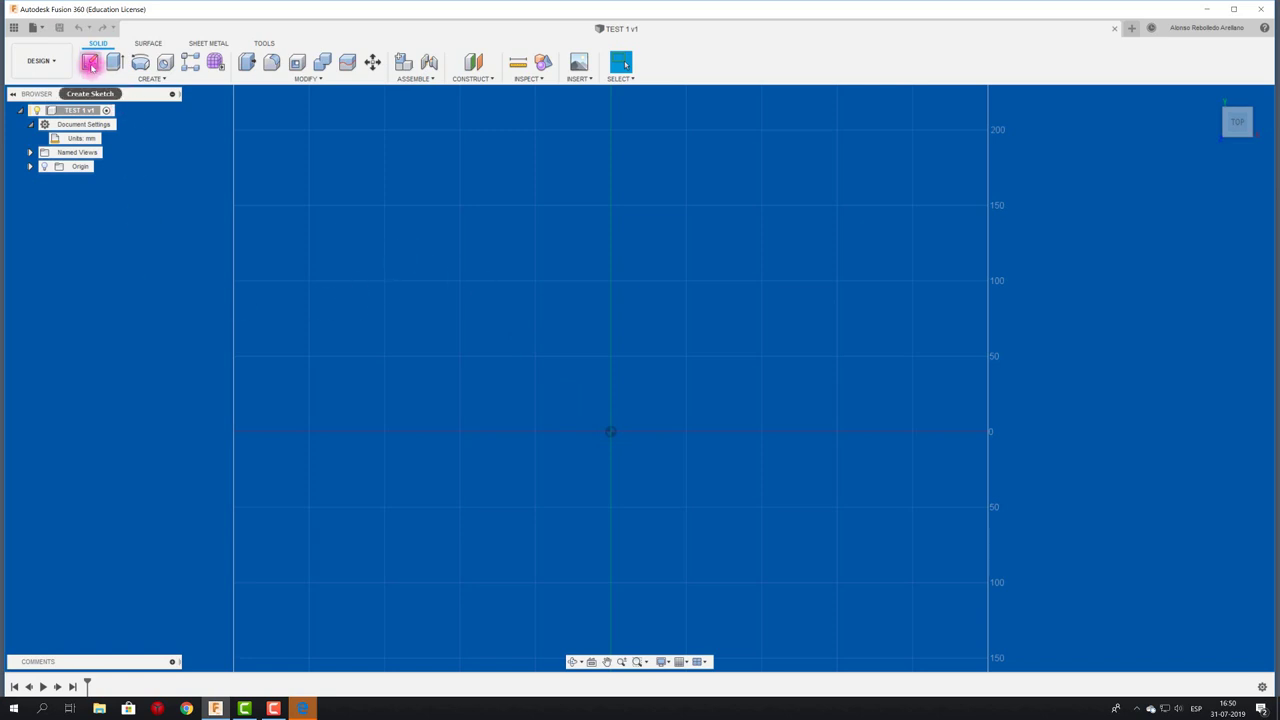
- Start a sketch on the XY plane and move the Sketch Palette to the right
{"action": "left_click", "coordinate": [90, 62]}
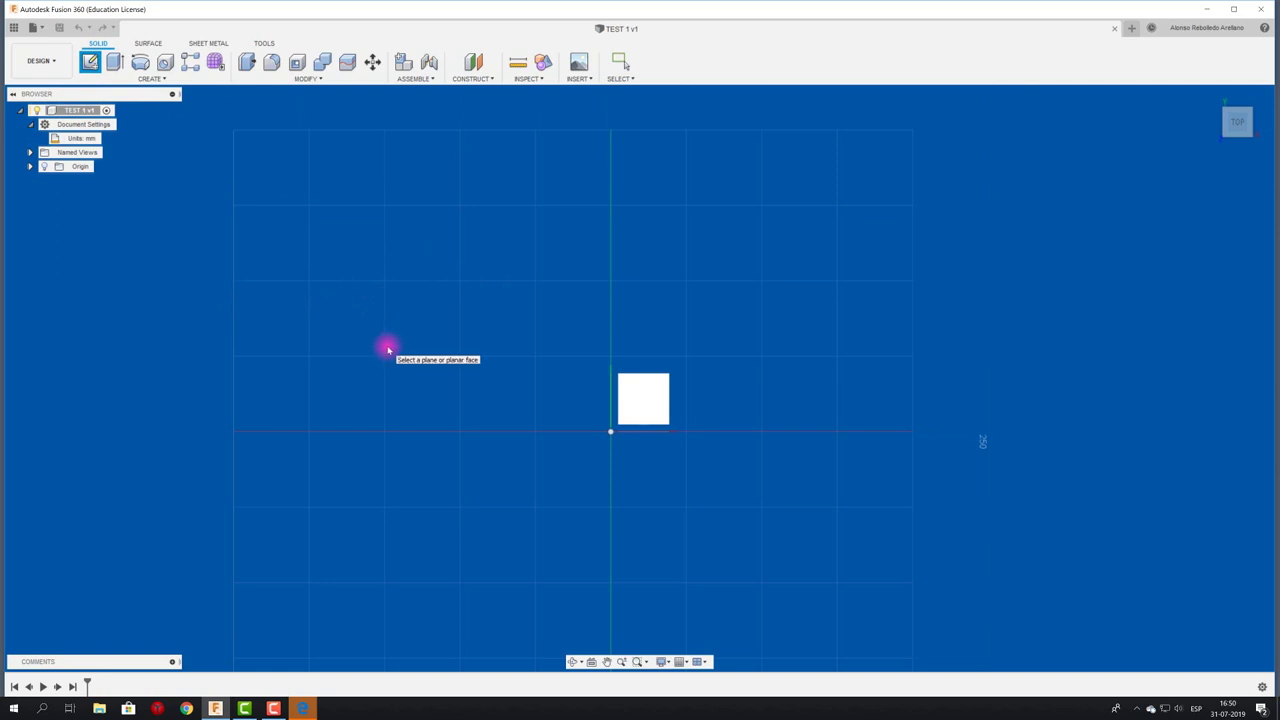
{"action": "left_click", "coordinate": [664, 408]}
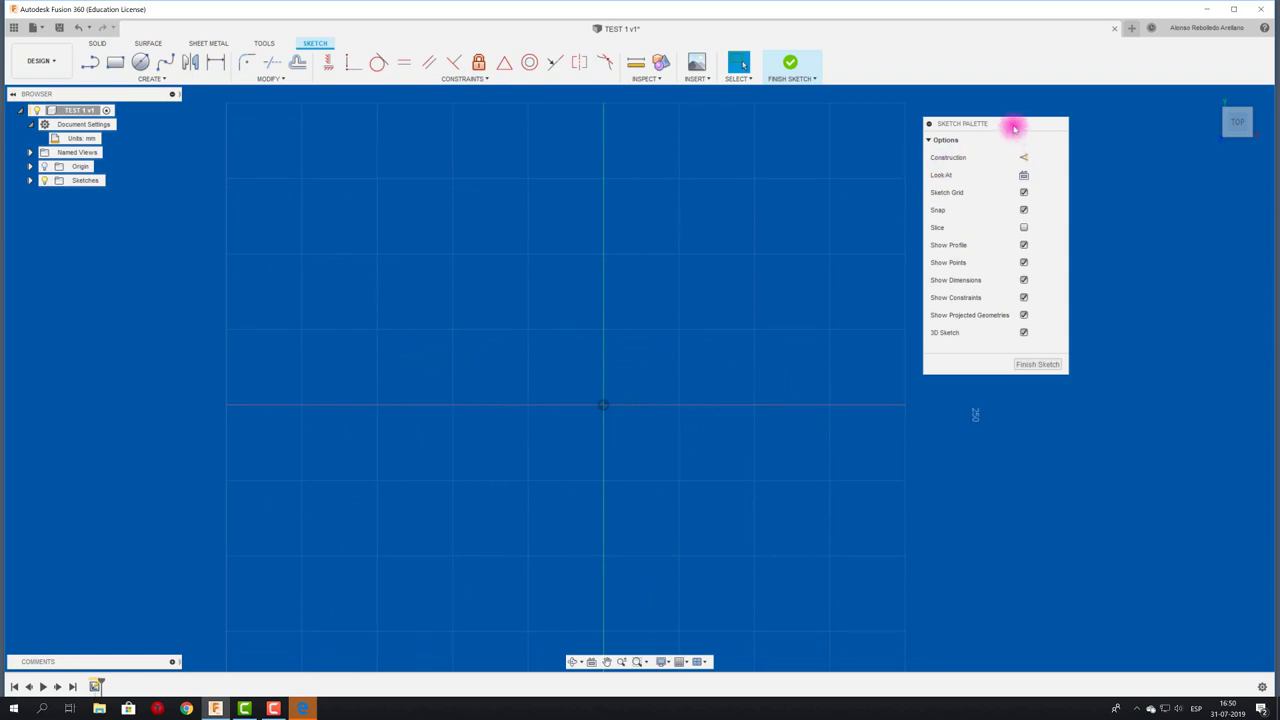
{"action": "left_click_drag", "start_coordinate": [1019, 138], "coordinate": [1052, 140]}
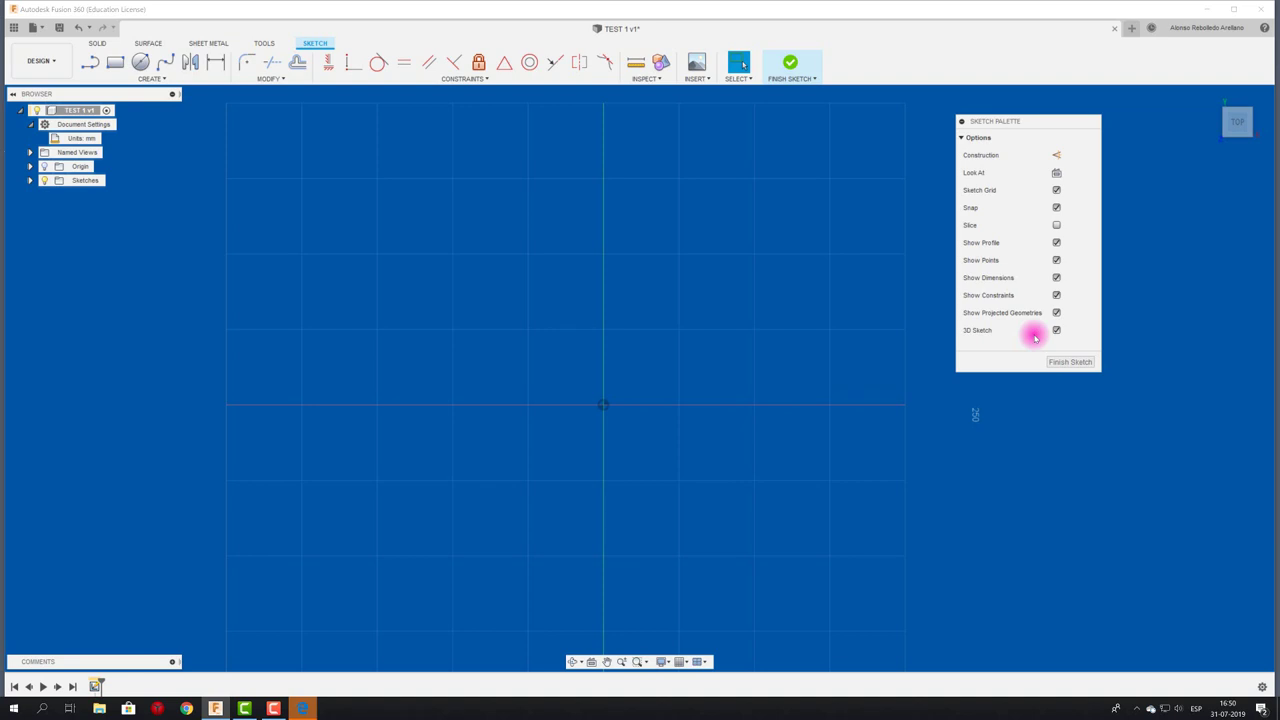
{"action": "left_click_drag", "start_coordinate": [1060, 128], "coordinate": [1076, 128]}
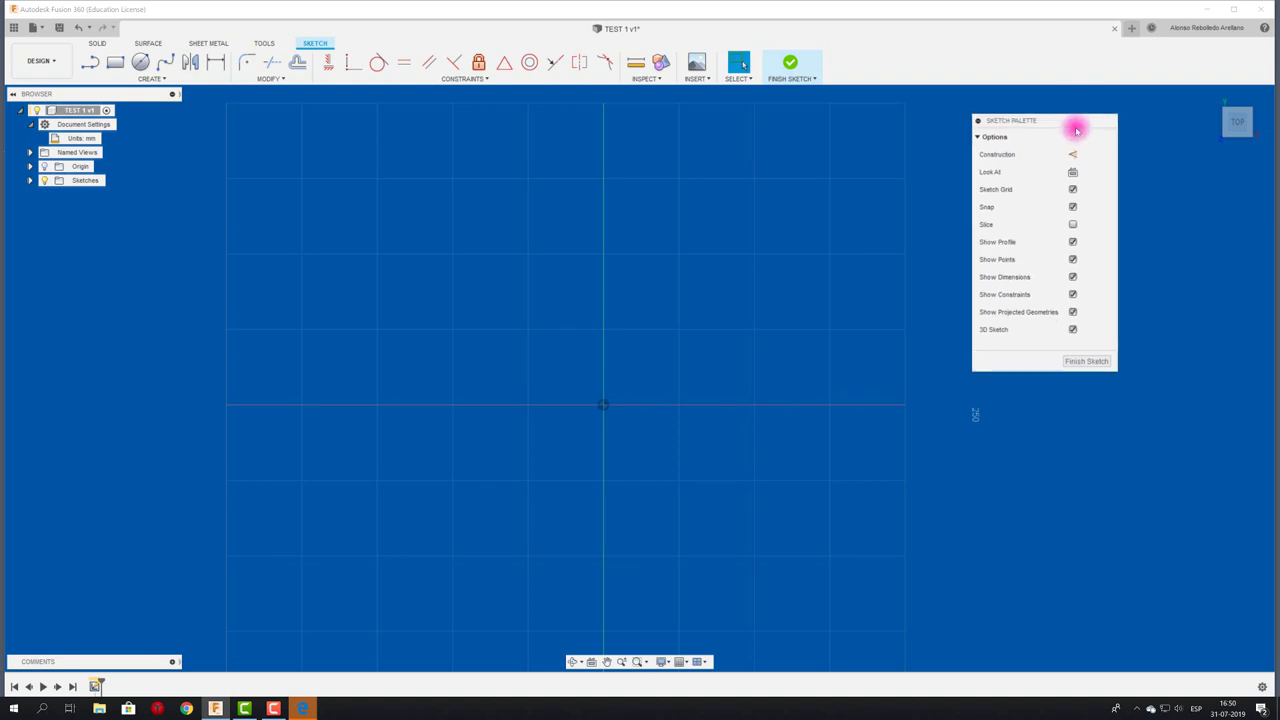
{"action": "mouse_move", "coordinate": [757, 300]}
{"action": "middle_mouse_down"}
{"action": "mouse_move", "coordinate": [571, 360]}
{"action": "mouse_move", "coordinate": [735, 314]}
{"action": "middle_mouse_up"}
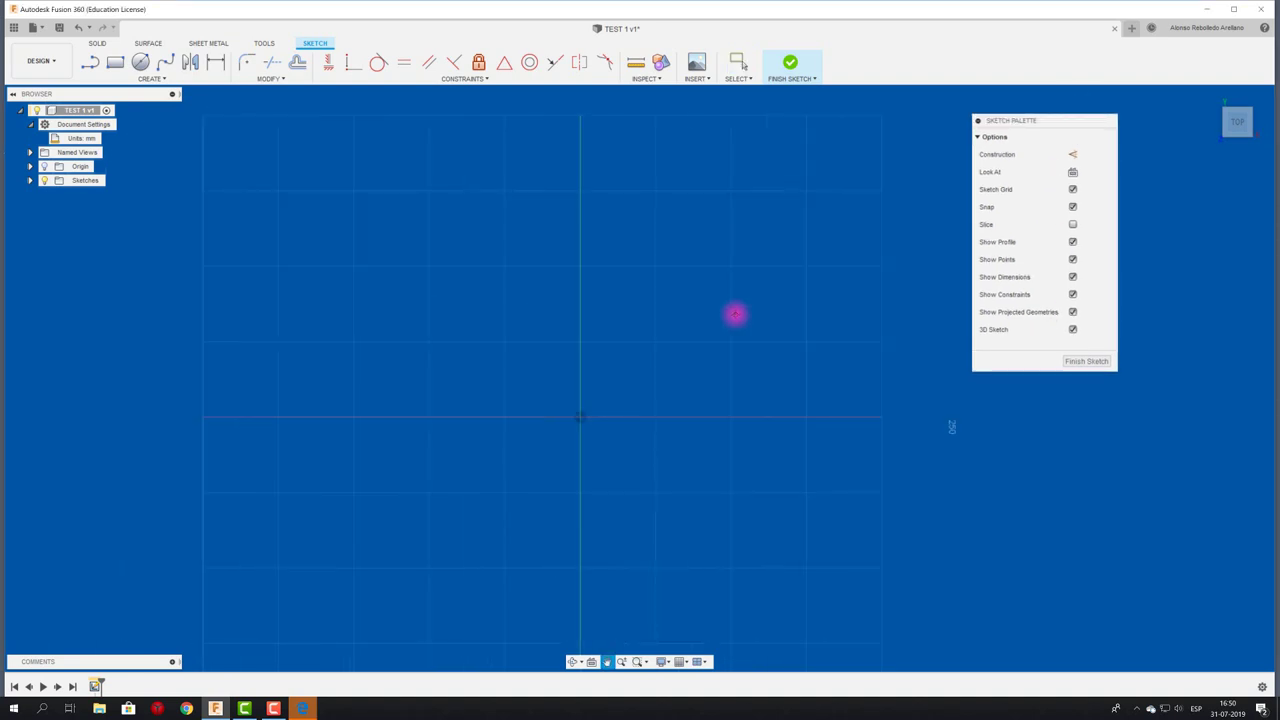
{"action": "key", "text": "Escape"}
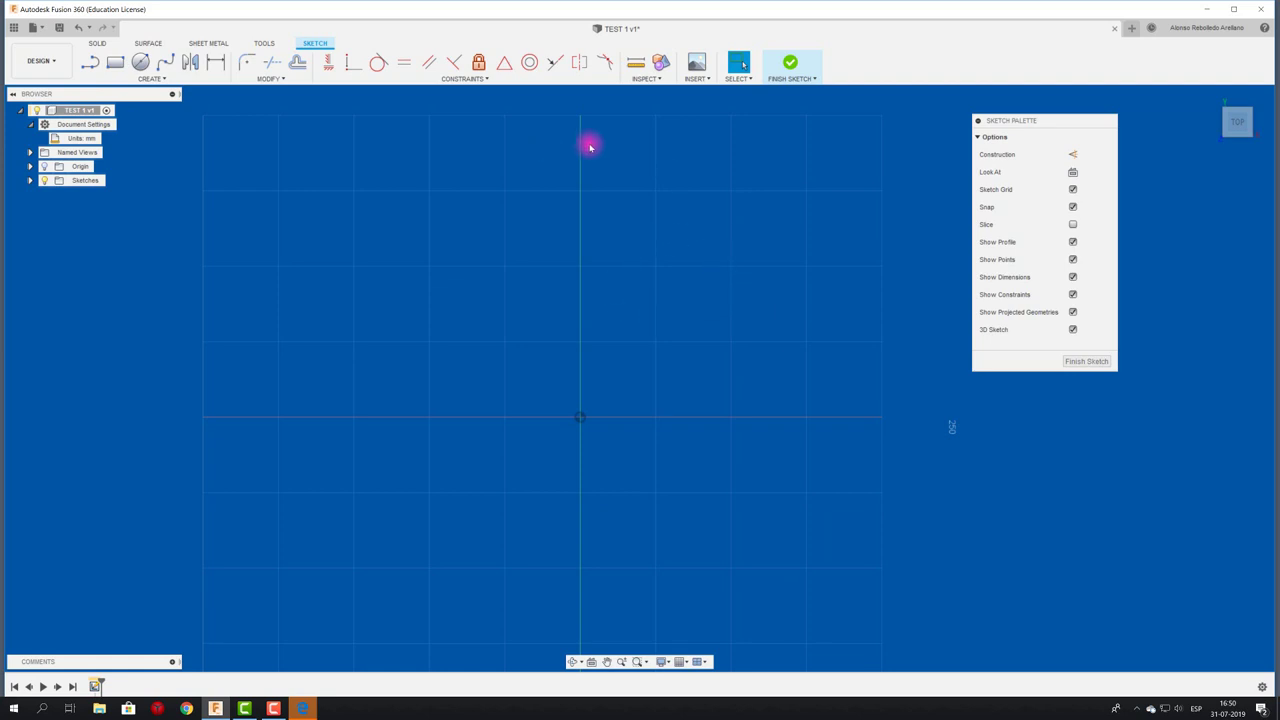
{"action": "mouse_move", "coordinate": [606, 334]}
{"action": "middle_mouse_down"}
{"action": "mouse_move", "coordinate": [515, 344]}
{"action": "mouse_move", "coordinate": [766, 277]}
{"action": "mouse_move", "coordinate": [680, 283]}
{"action": "mouse_move", "coordinate": [643, 269]}
{"action": "mouse_move", "coordinate": [649, 335]}
{"action": "mouse_move", "coordinate": [594, 251]}
{"action": "mouse_move", "coordinate": [737, 309]}
{"action": "mouse_move", "coordinate": [669, 277]}
{"action": "mouse_move", "coordinate": [666, 314]}
{"action": "middle_mouse_up"}
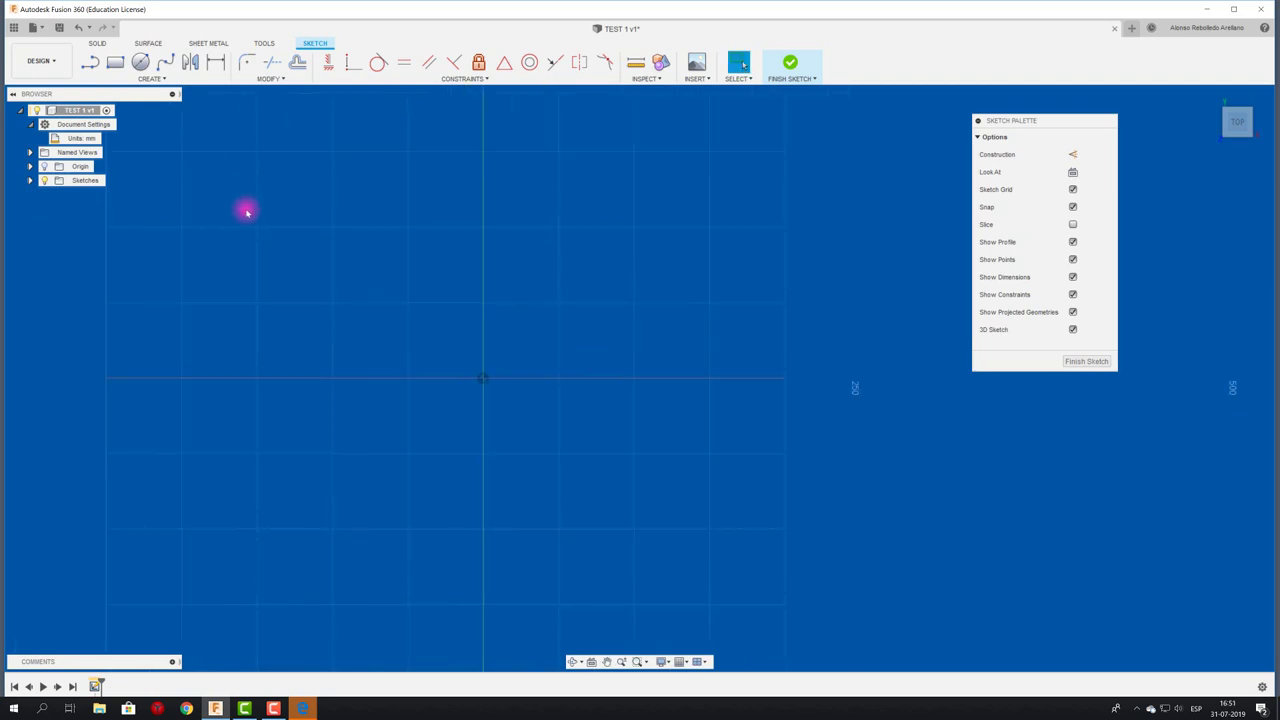
- Draw the bottom edge from the origin, then the sloped and vertical right edges
{"action": "left_click", "coordinate": [90, 62]}
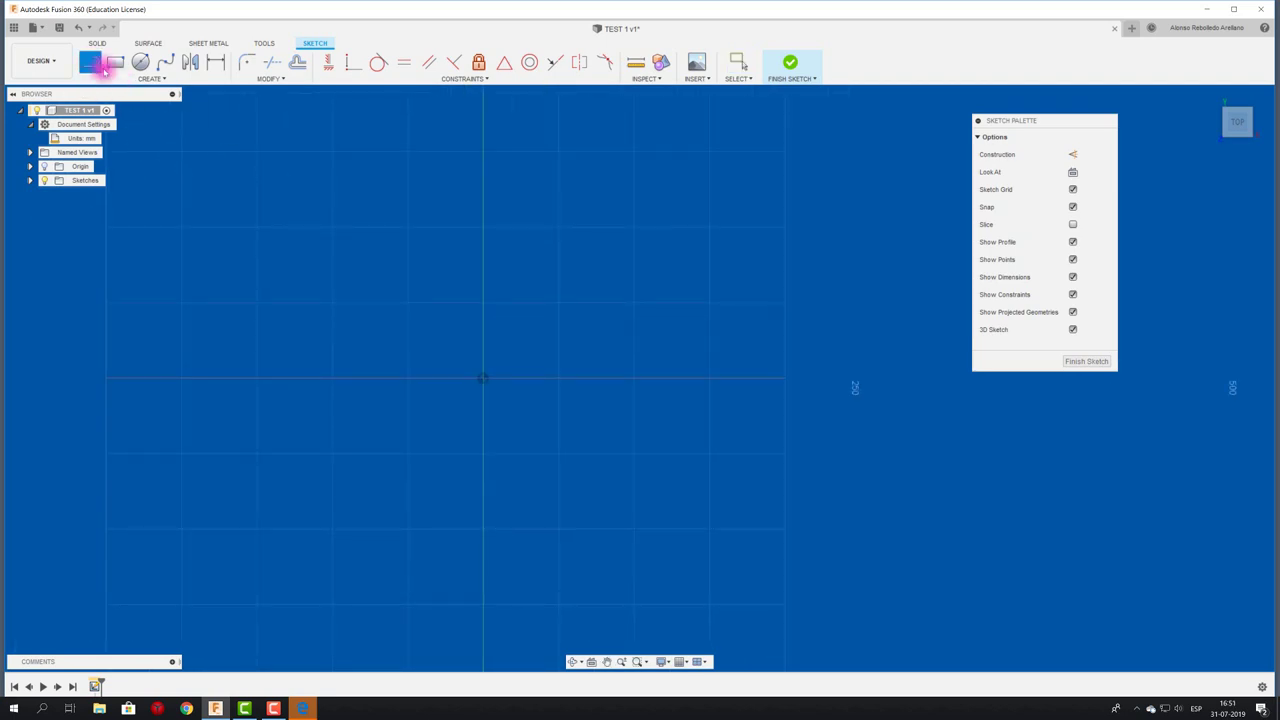
{"action": "left_click", "coordinate": [483, 378]}
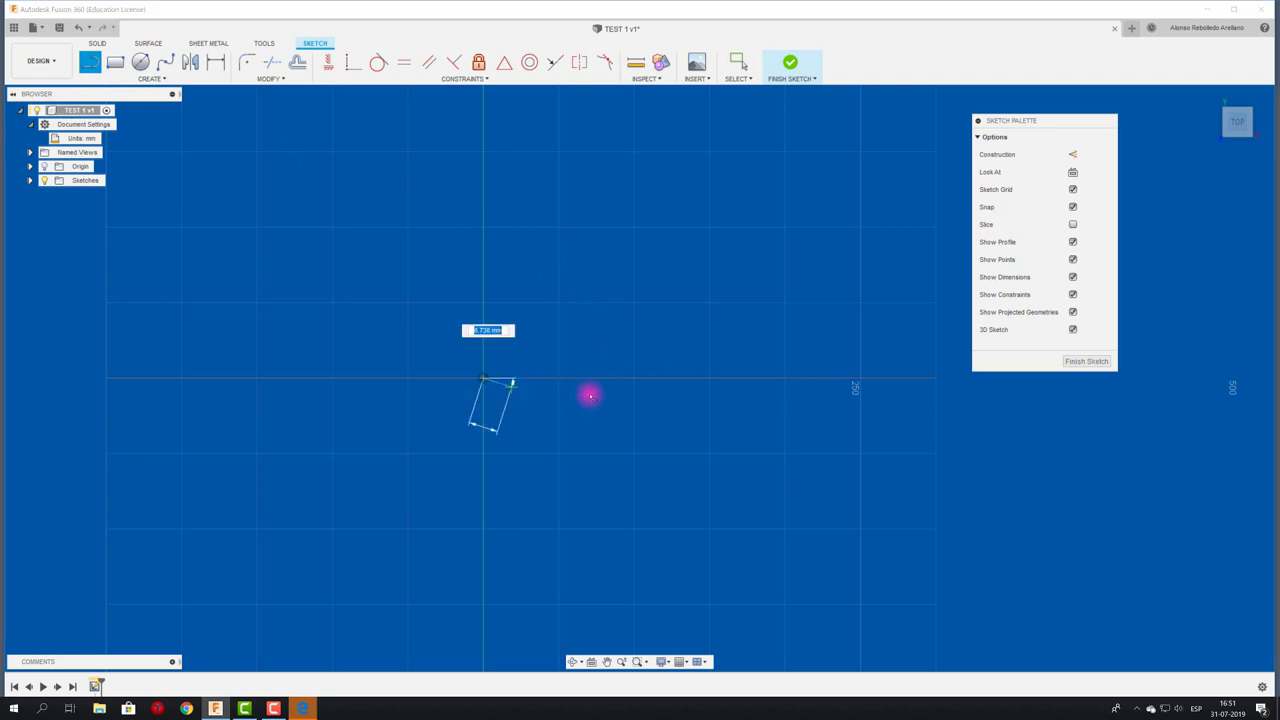
{"action": "left_click", "coordinate": [757, 379]}
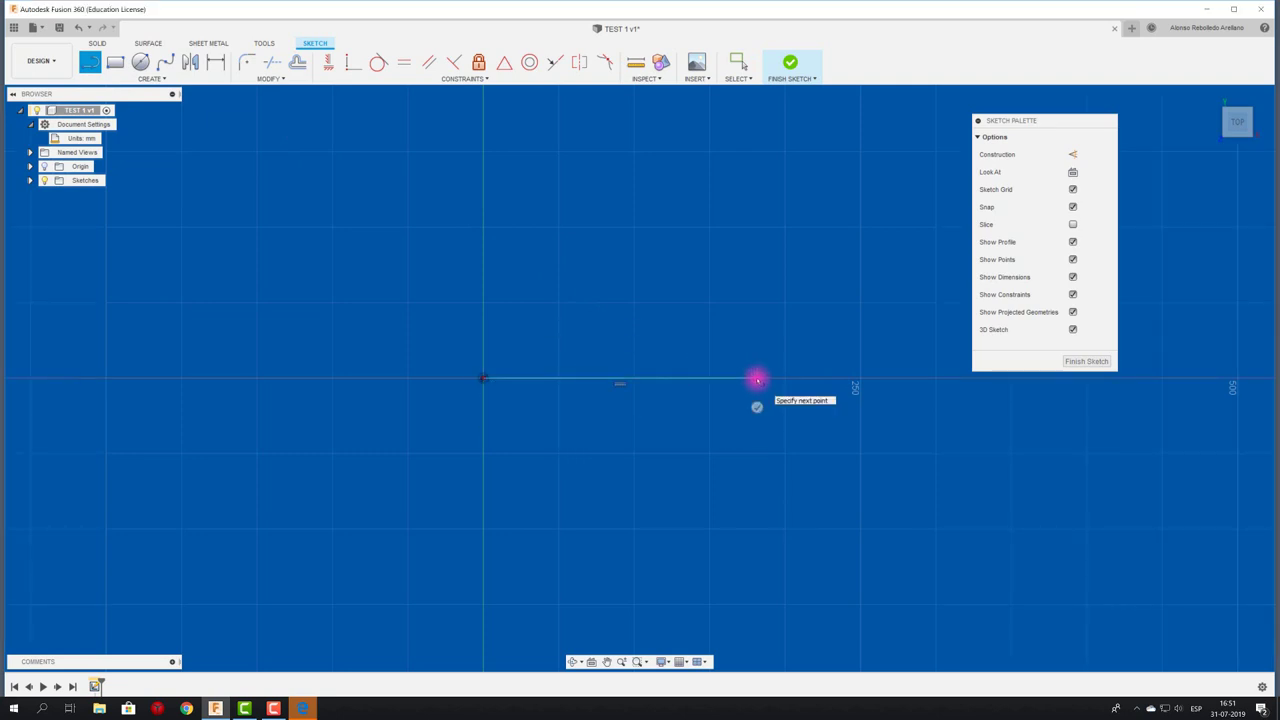
{"action": "left_click", "coordinate": [825, 240]}
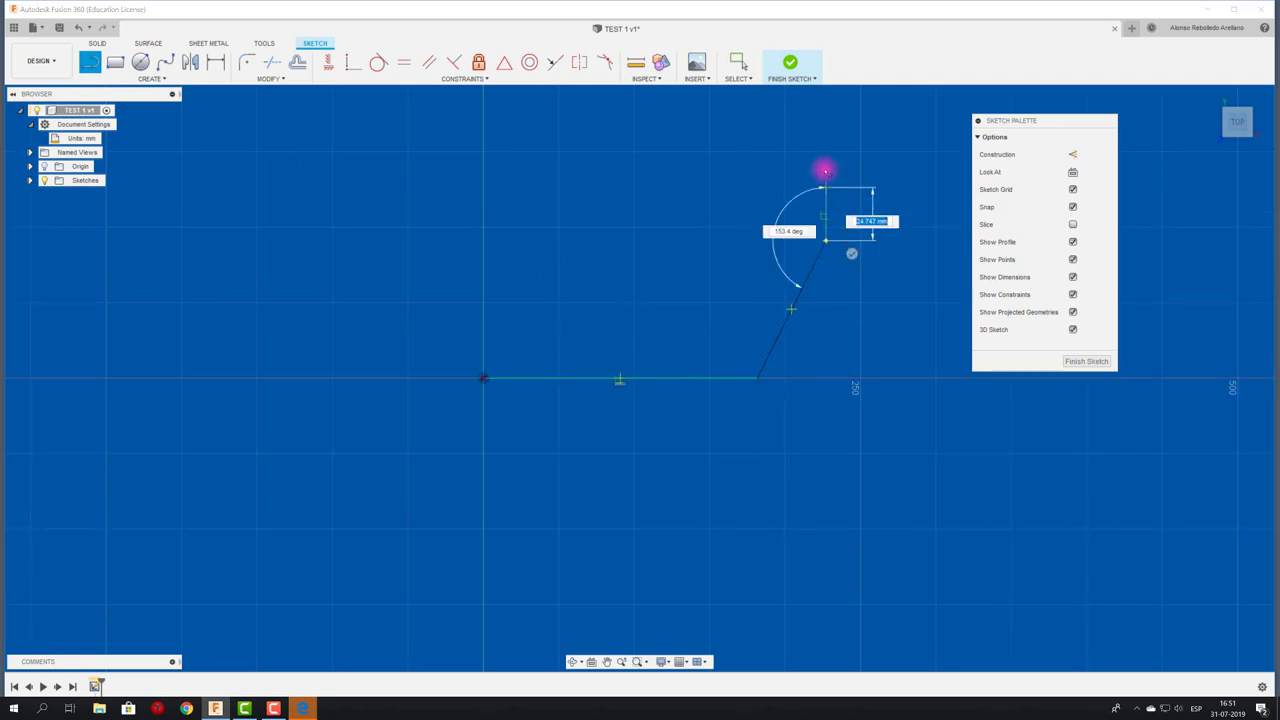
{"action": "left_click", "coordinate": [824, 147]}
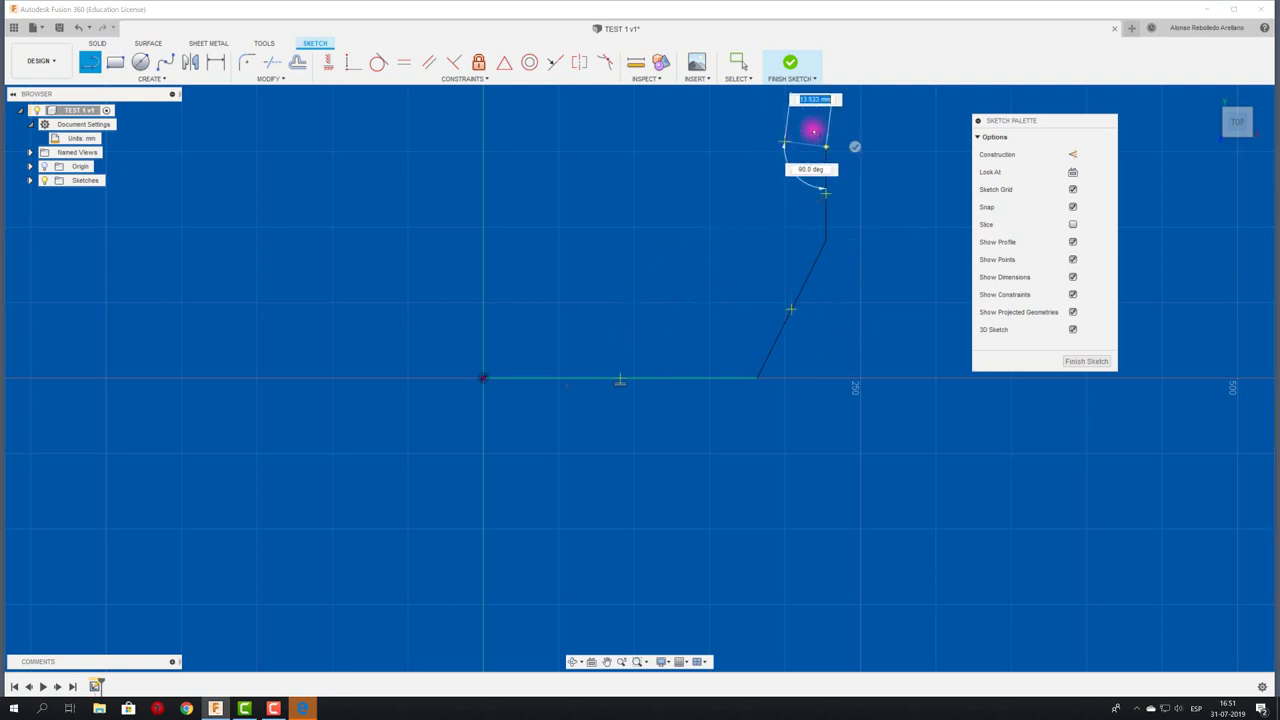
{"action": "key", "text": "Escape"}
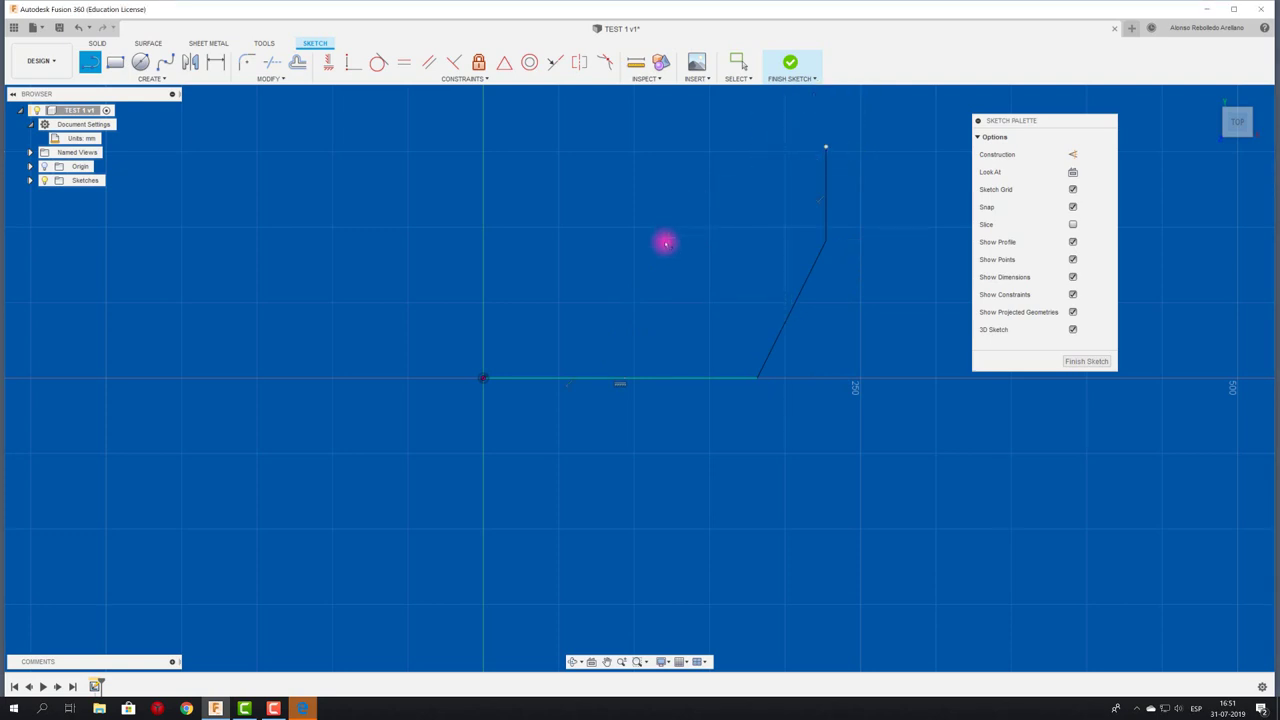
- Draw the stepped top and left edge, closing the outline back at the origin
{"action": "left_click", "coordinate": [377, 186]}
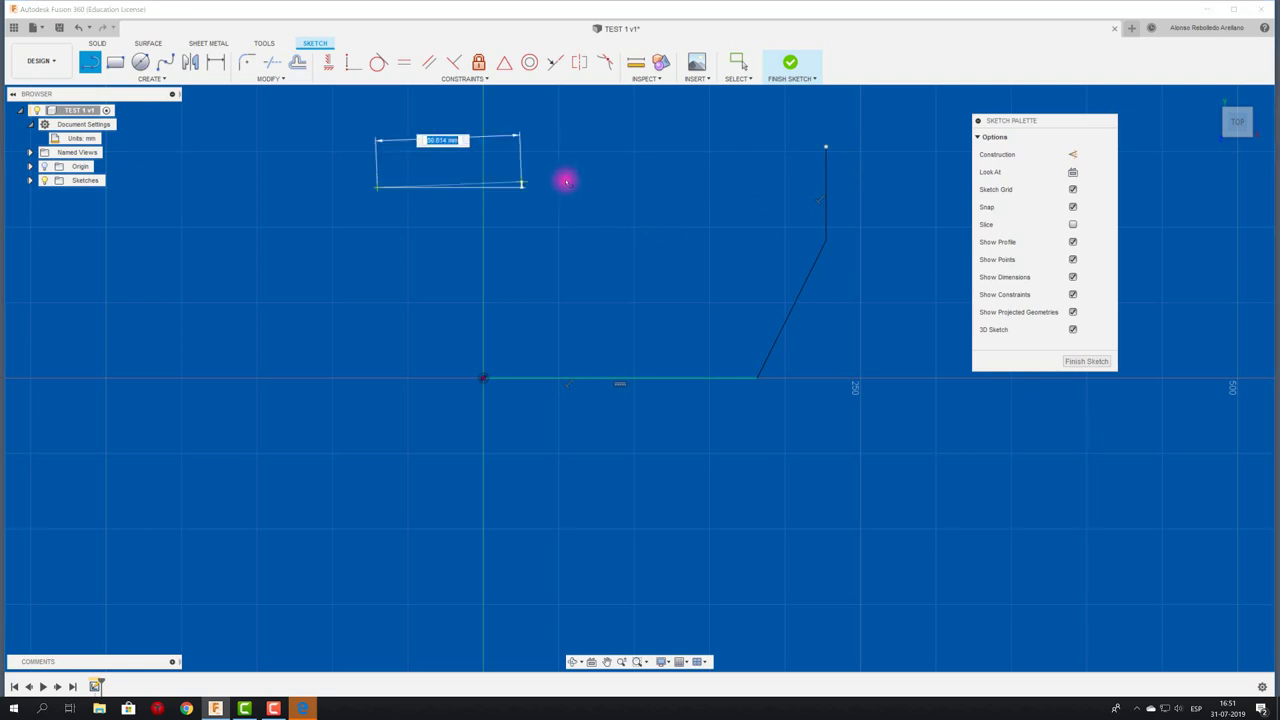
{"action": "left_click", "coordinate": [580, 186]}
{"action": "left_click", "coordinate": [667, 106]}
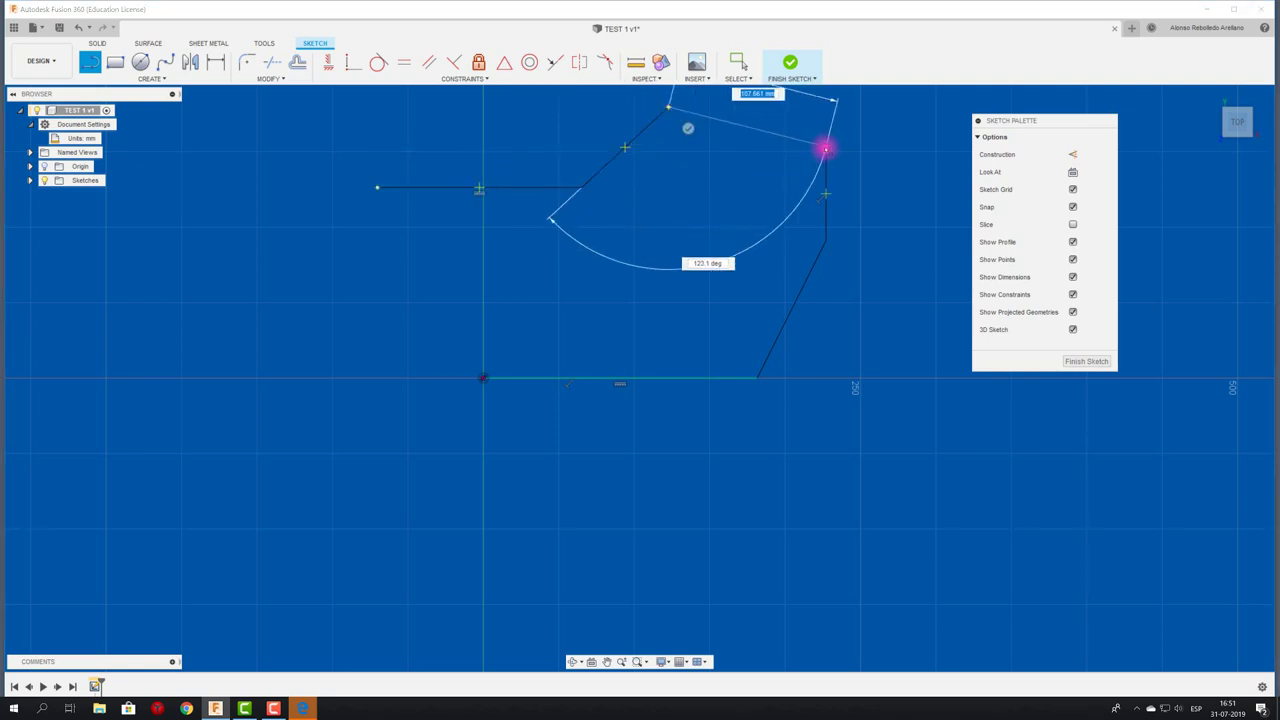
{"action": "left_click", "coordinate": [828, 147]}
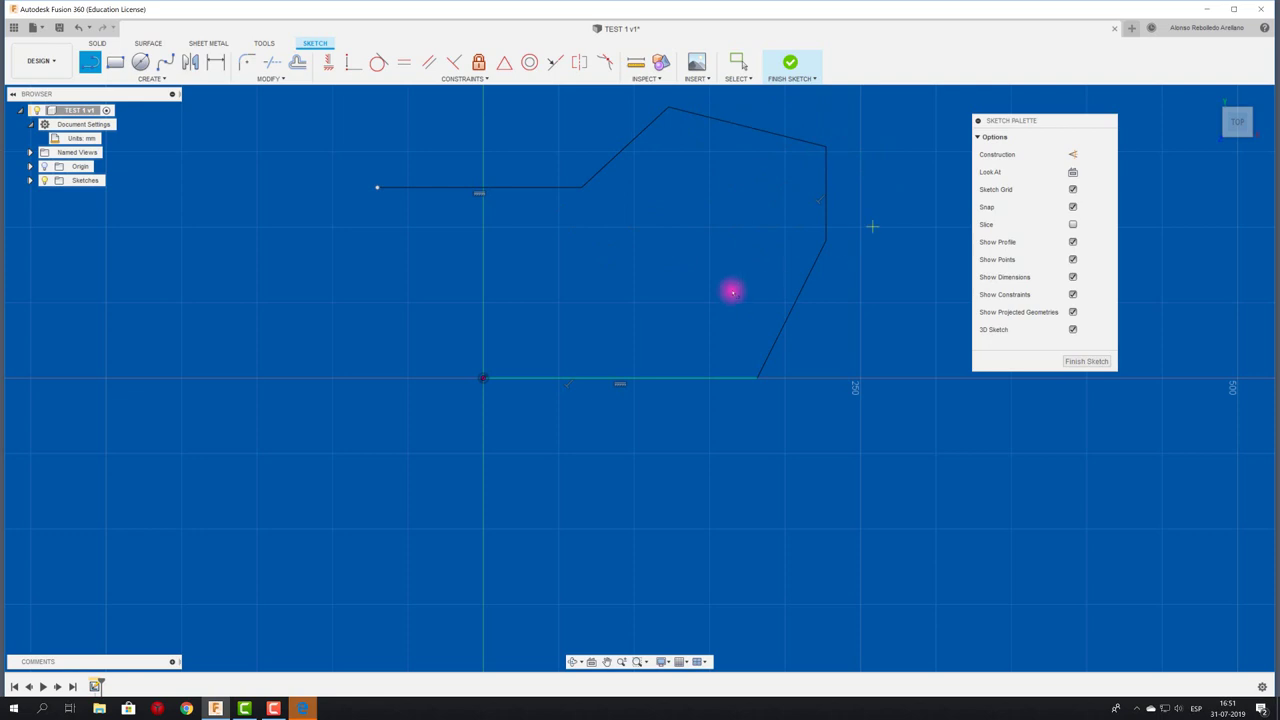
{"action": "left_click", "coordinate": [375, 187]}
{"action": "left_click", "coordinate": [377, 270]}
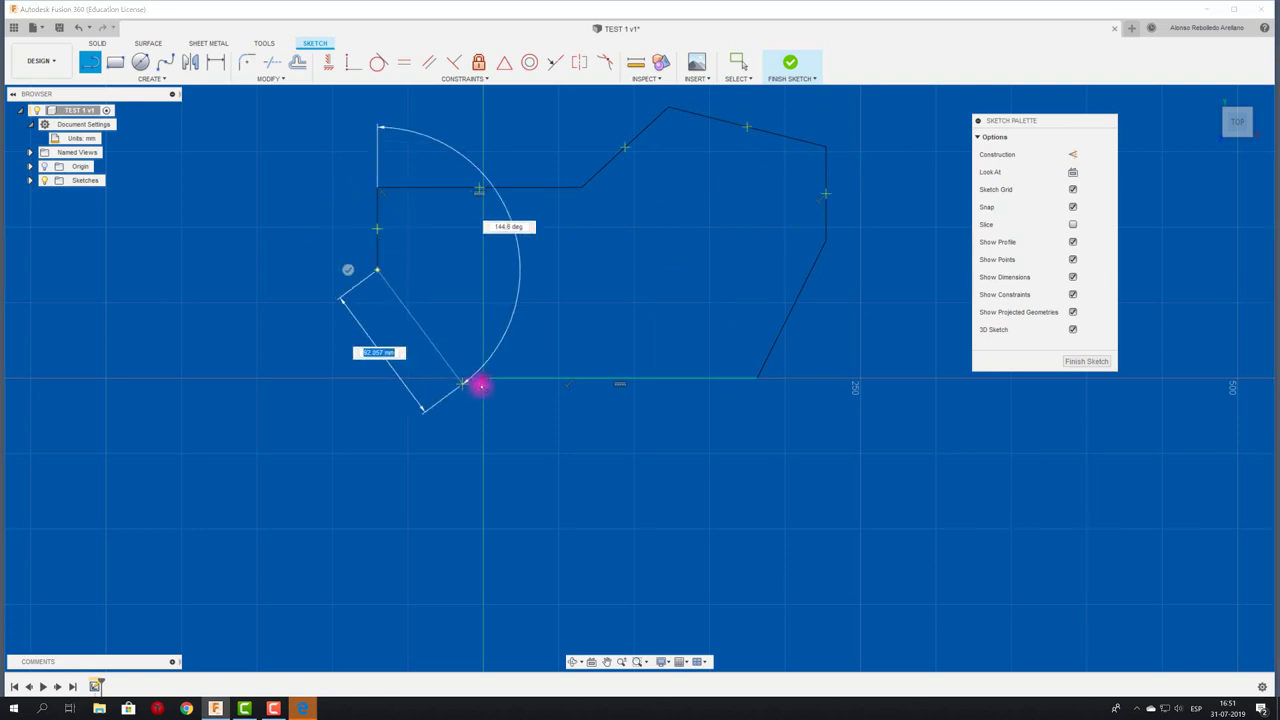
{"action": "left_click", "coordinate": [484, 381]}
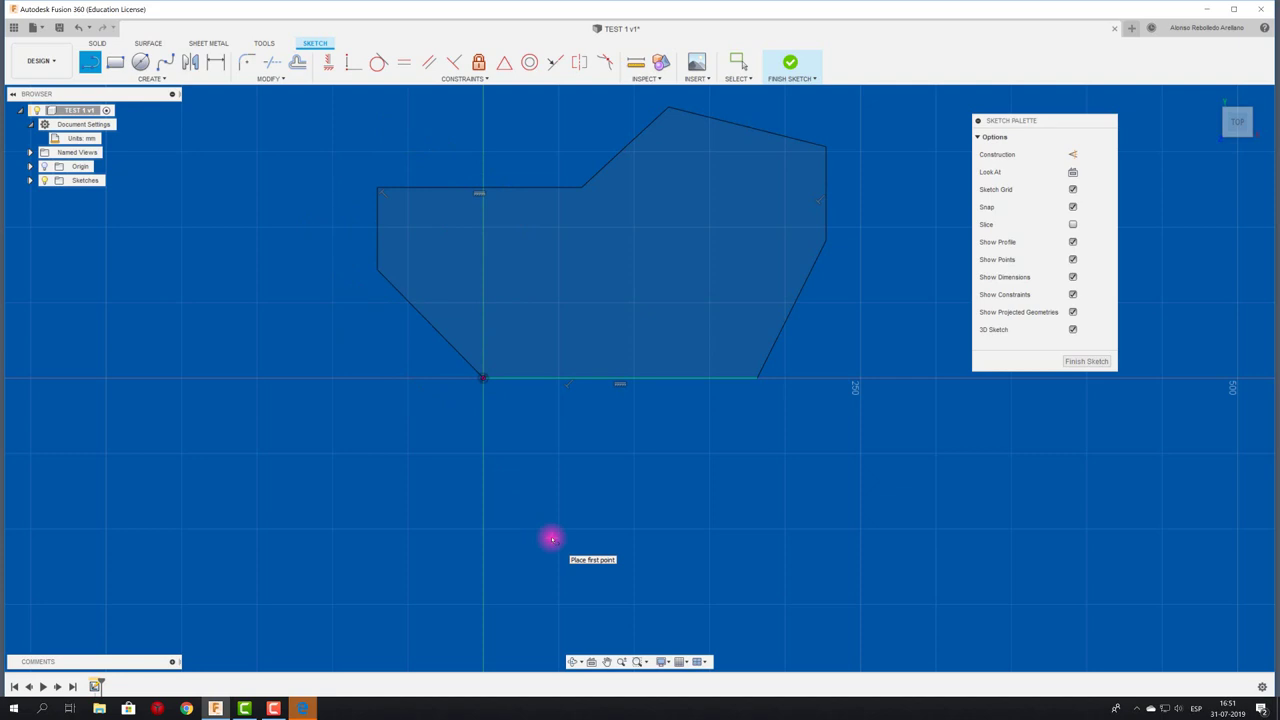
{"action": "middle_click_drag", "start_coordinate": [661, 432], "coordinate": [636, 527]}
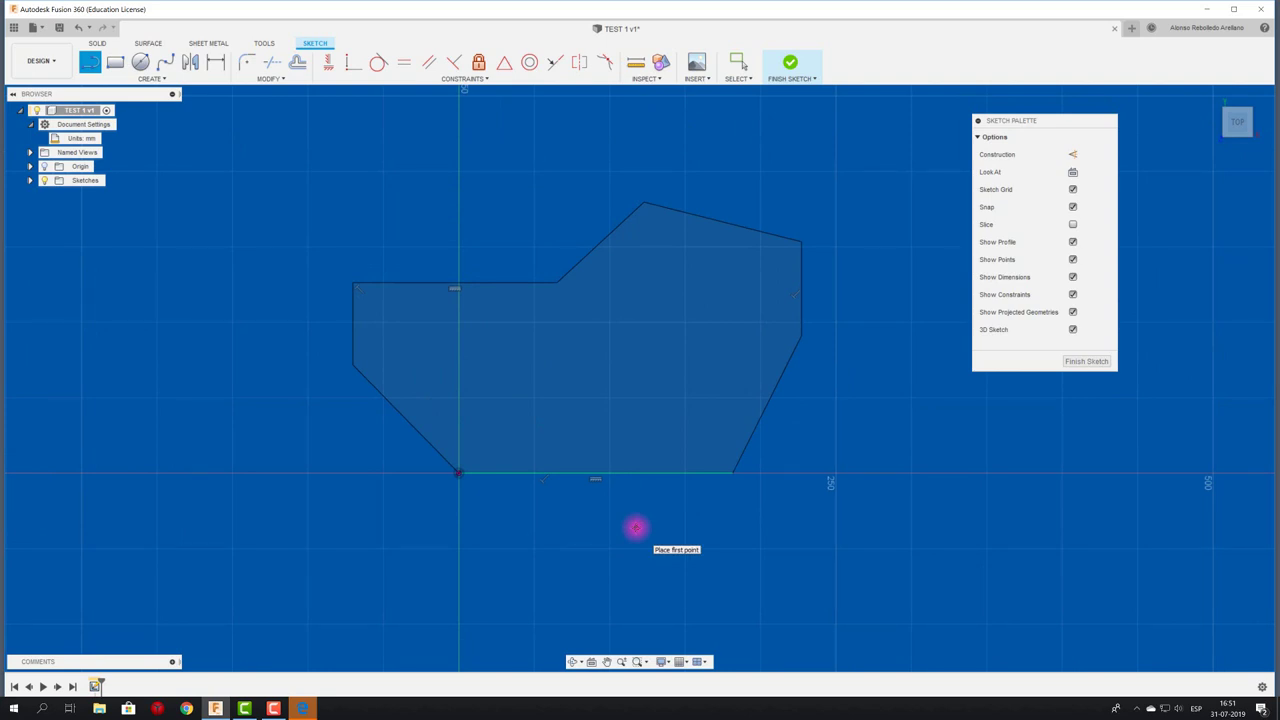
- Dimension the bottom edge to 175 mm and the sloped right edge to 120 mm
{"action": "key", "text": "Escape"}
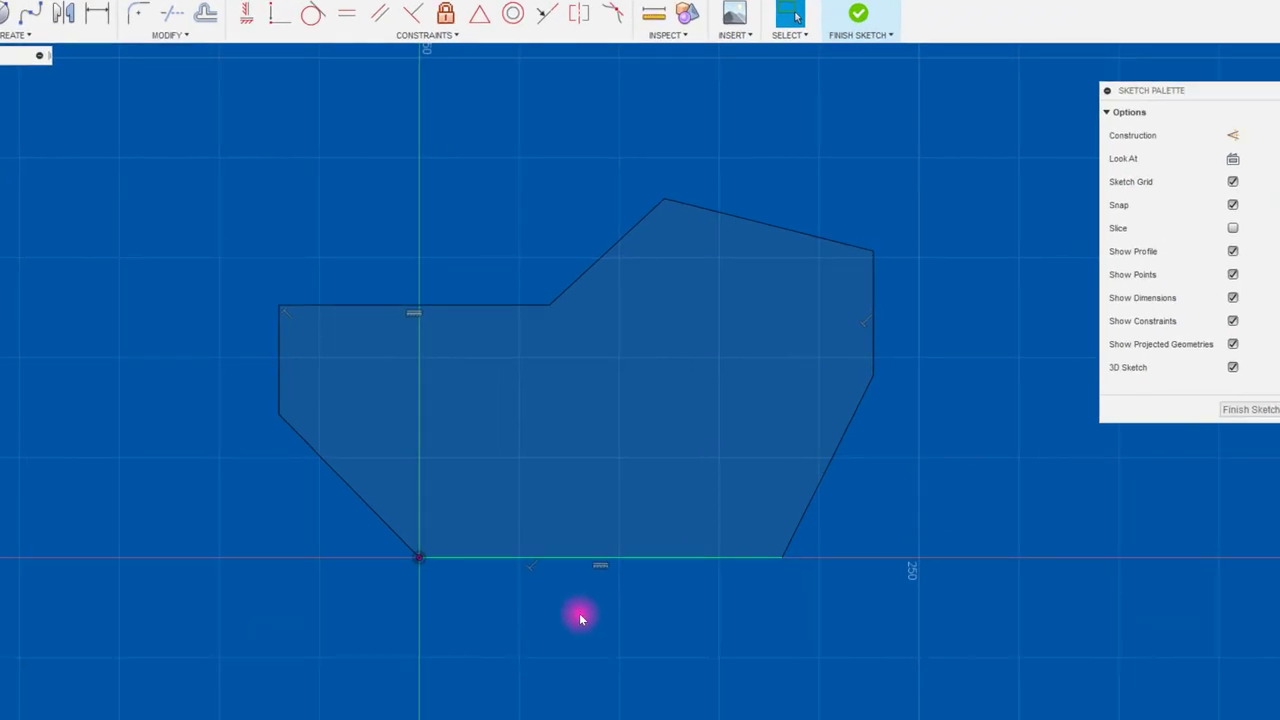
{"action": "key", "text": "d"}
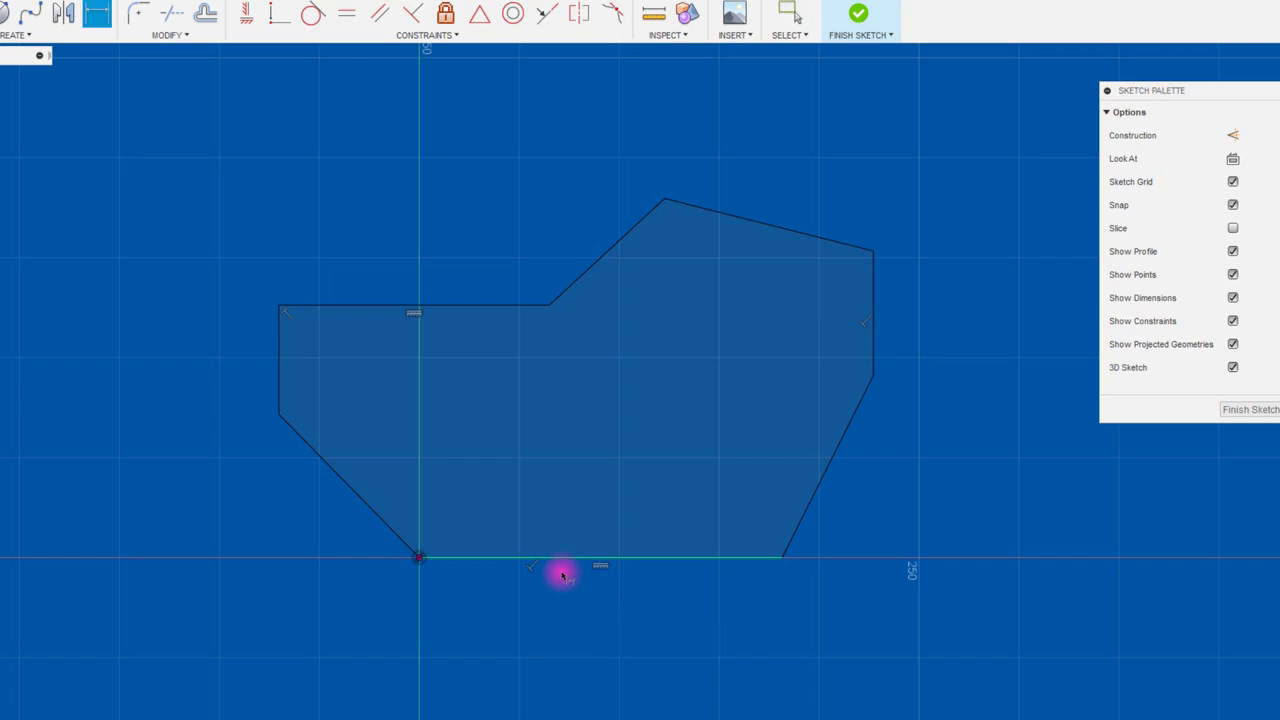
{"action": "left_click", "coordinate": [570, 557]}
{"action": "left_click", "coordinate": [588, 636]}
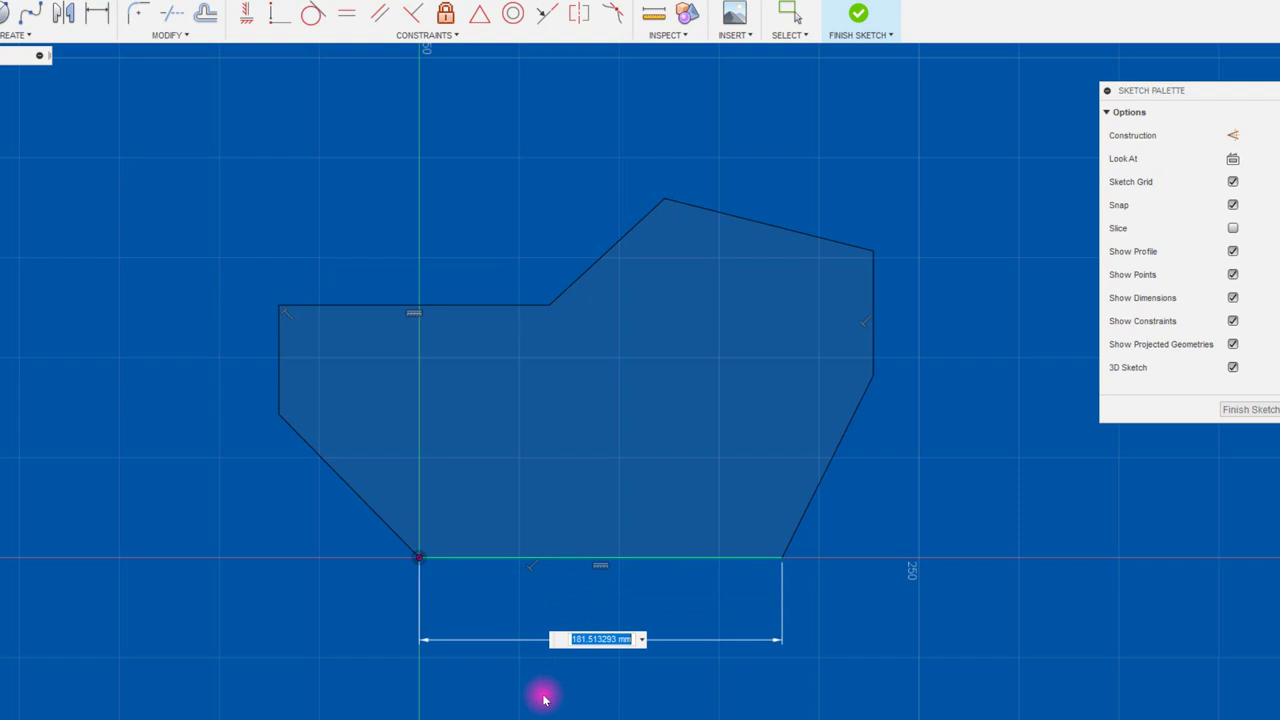
{"action": "type", "text": "175"}
{"action": "key", "text": "Return"}
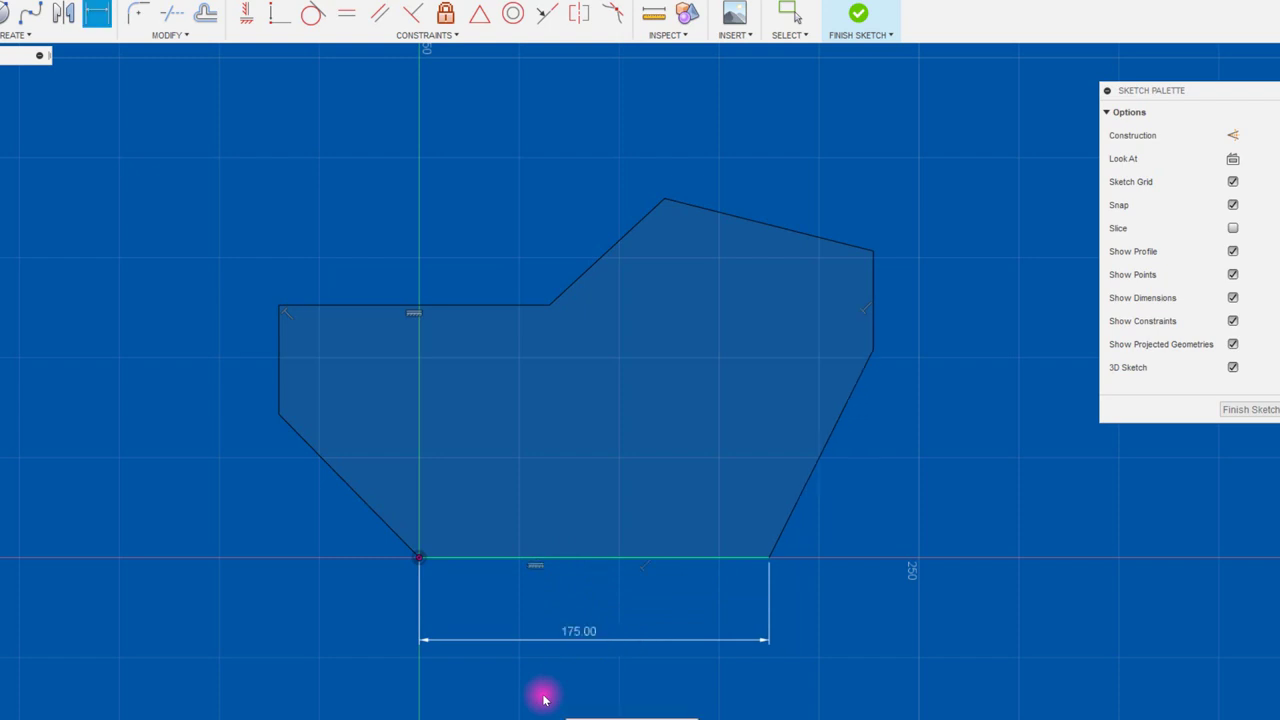
{"action": "left_click", "coordinate": [832, 483]}
{"action": "left_click", "coordinate": [855, 490]}
{"action": "type", "text": "120"}
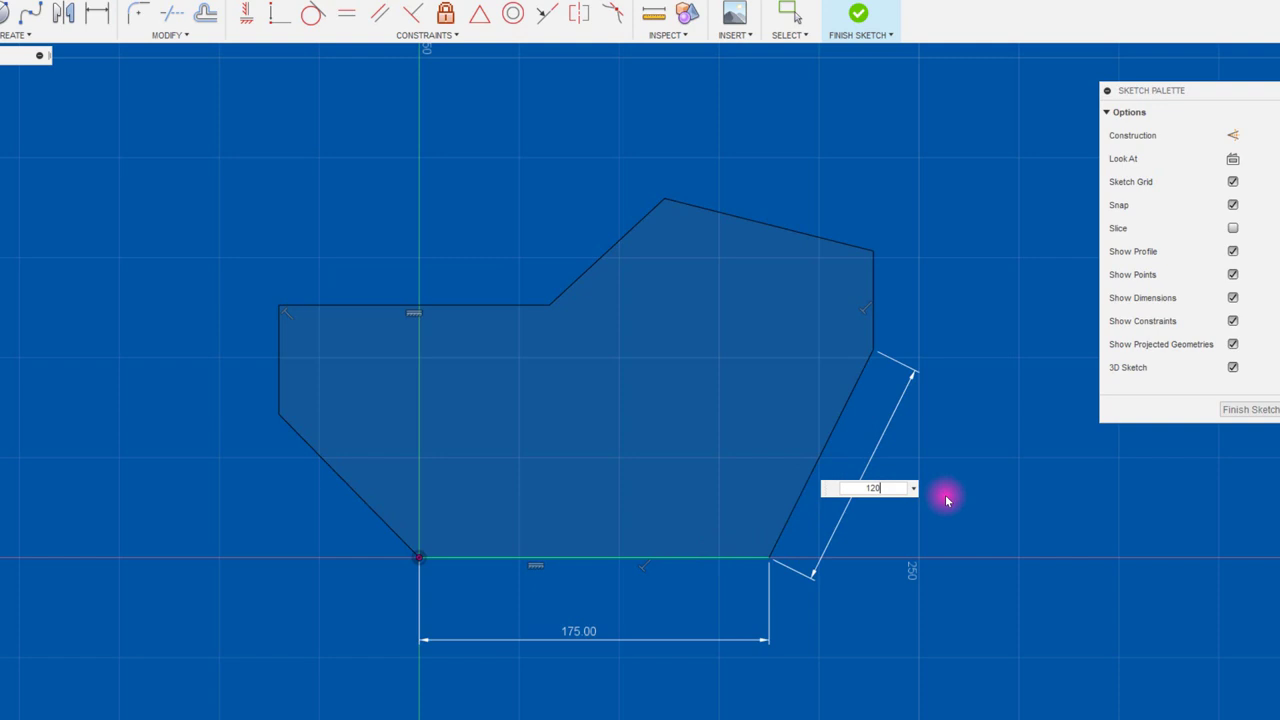
{"action": "key", "text": "Return"}
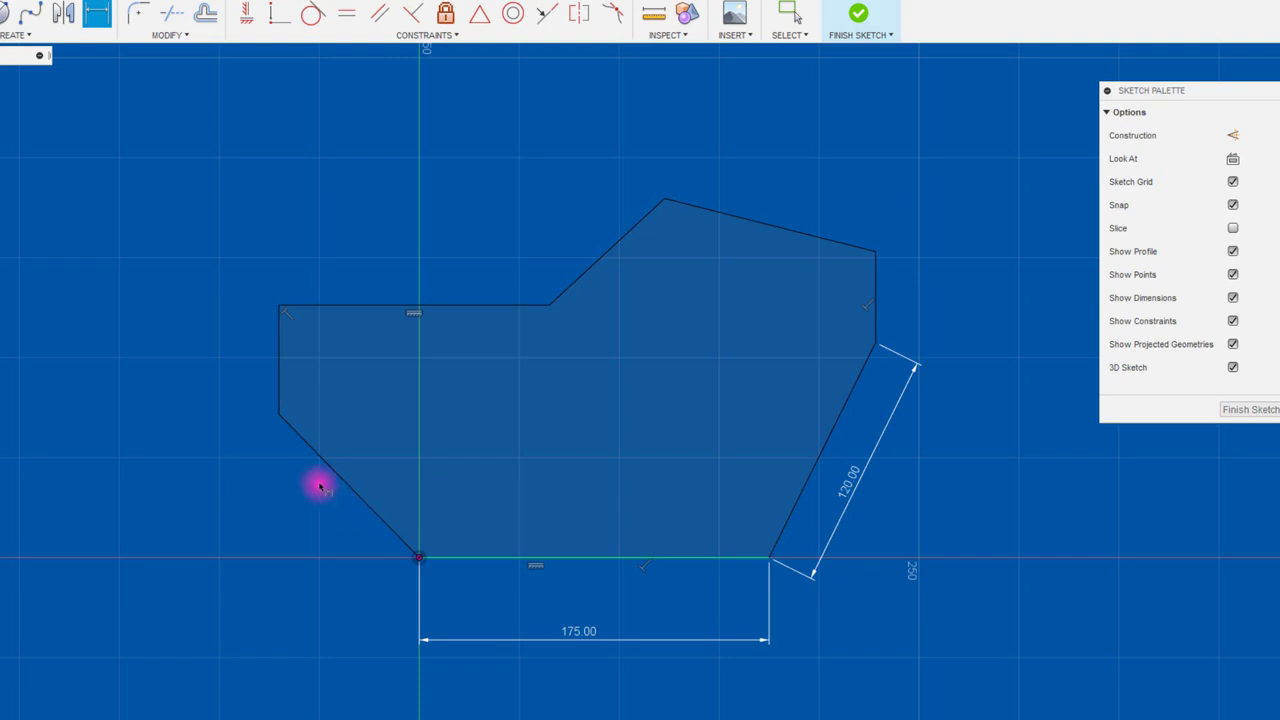
- Add a 140° bottom-left angle and a driven 90° angle at the top-left corner
{"action": "left_click", "coordinate": [360, 492]}
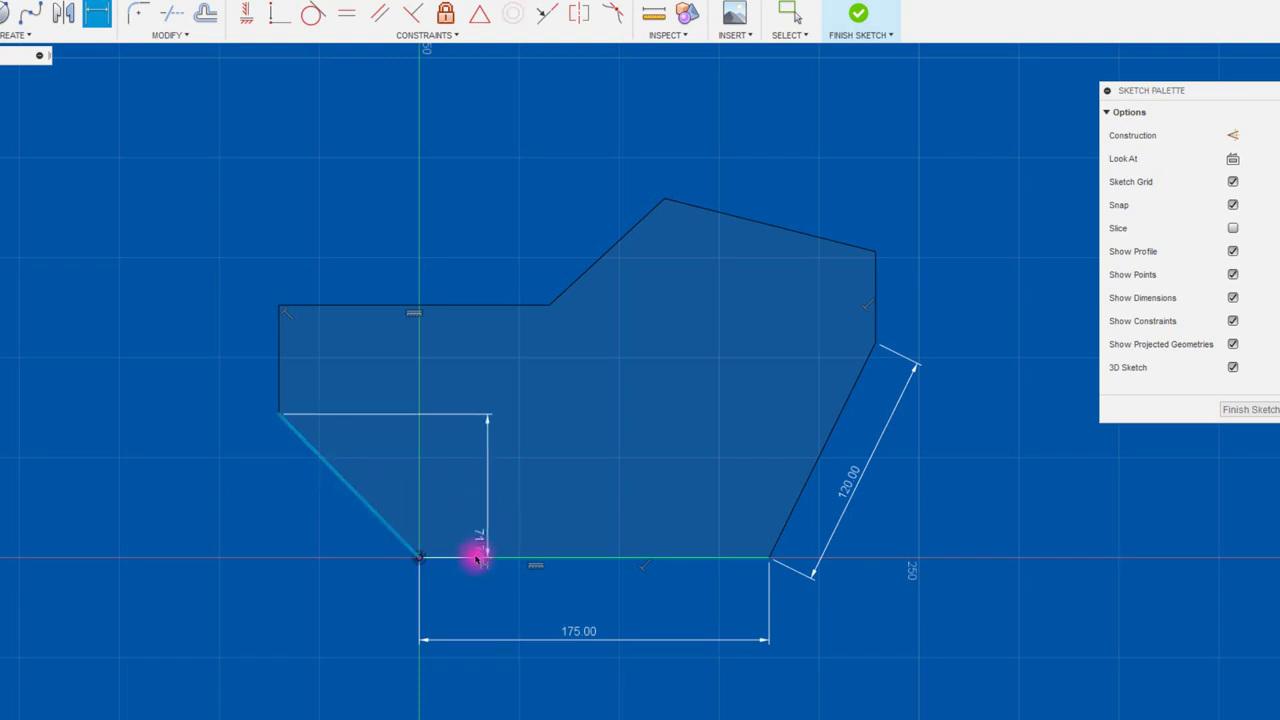
{"action": "left_click", "coordinate": [477, 562]}
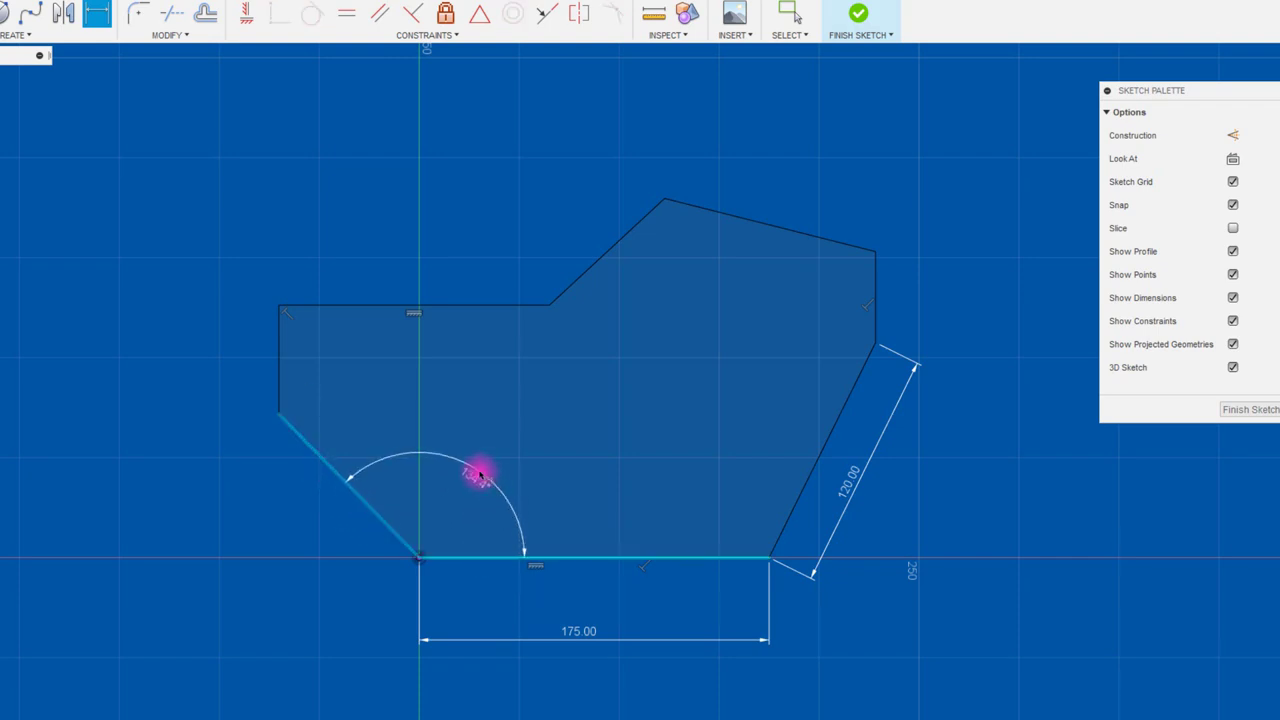
{"action": "left_click", "coordinate": [480, 475]}
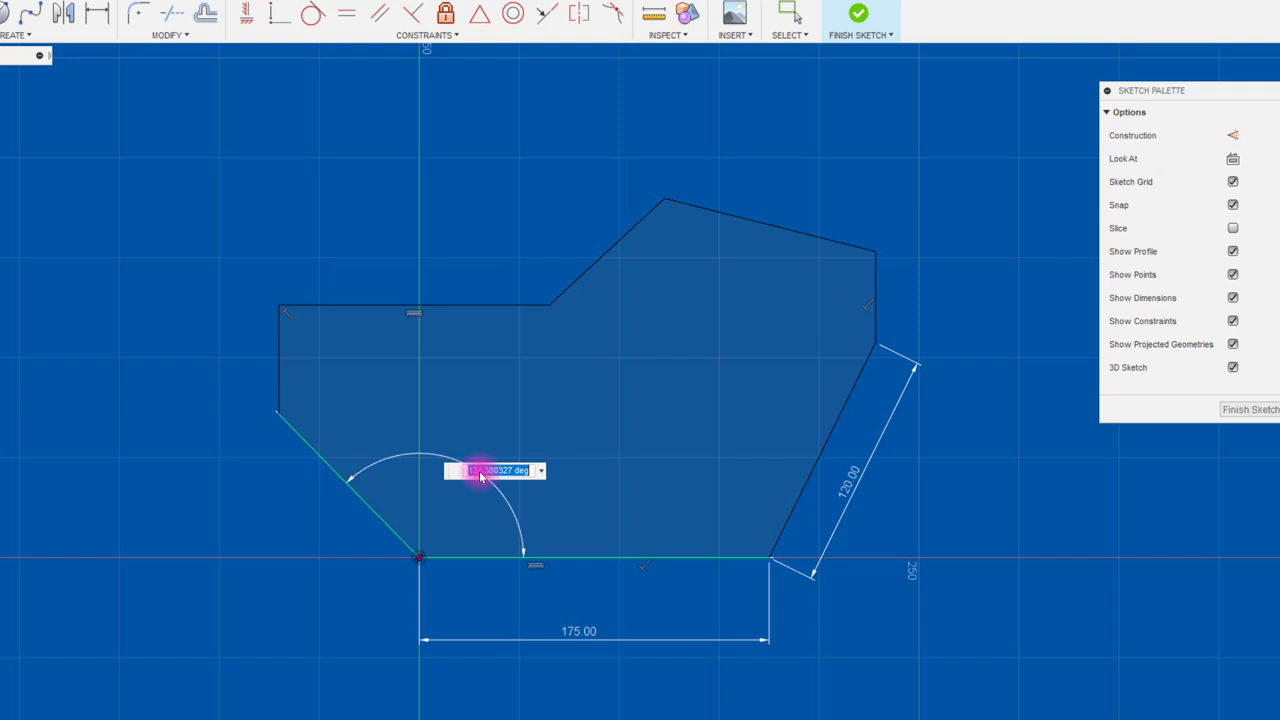
{"action": "type", "text": "140"}
{"action": "key", "text": "Return"}
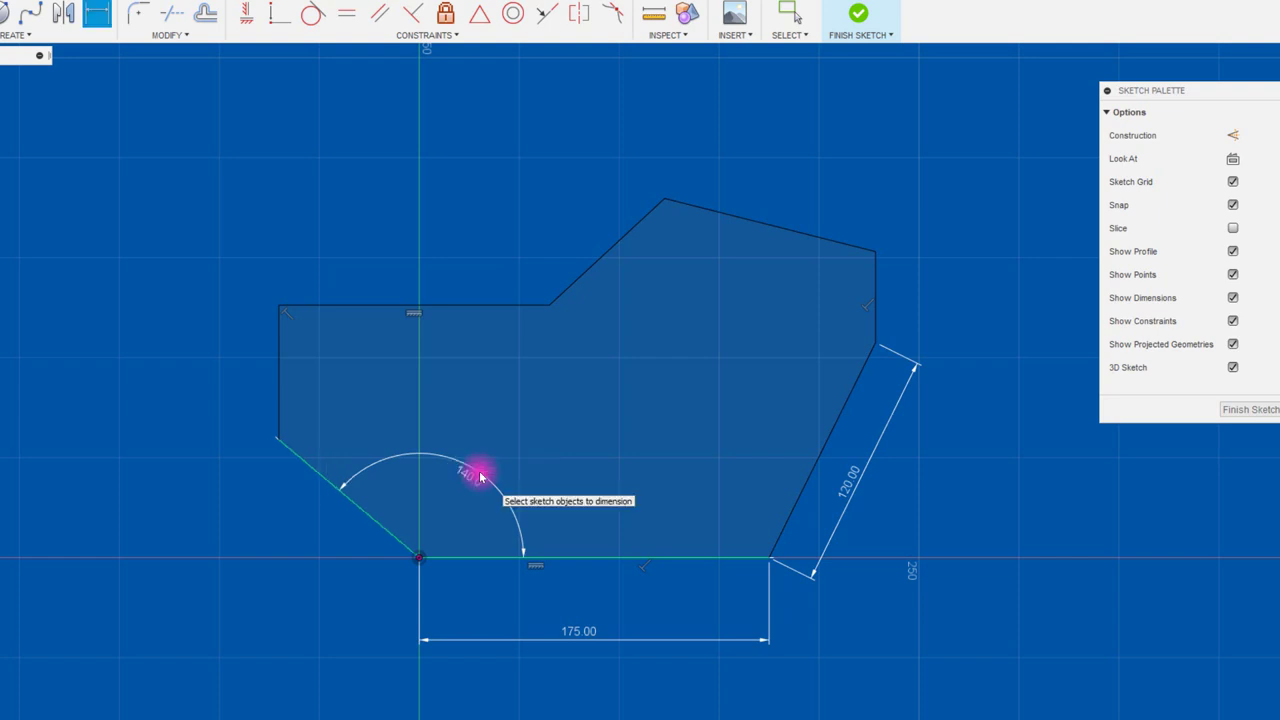
{"action": "left_click", "coordinate": [330, 305]}
{"action": "left_click", "coordinate": [278, 355]}
{"action": "left_click", "coordinate": [339, 382]}
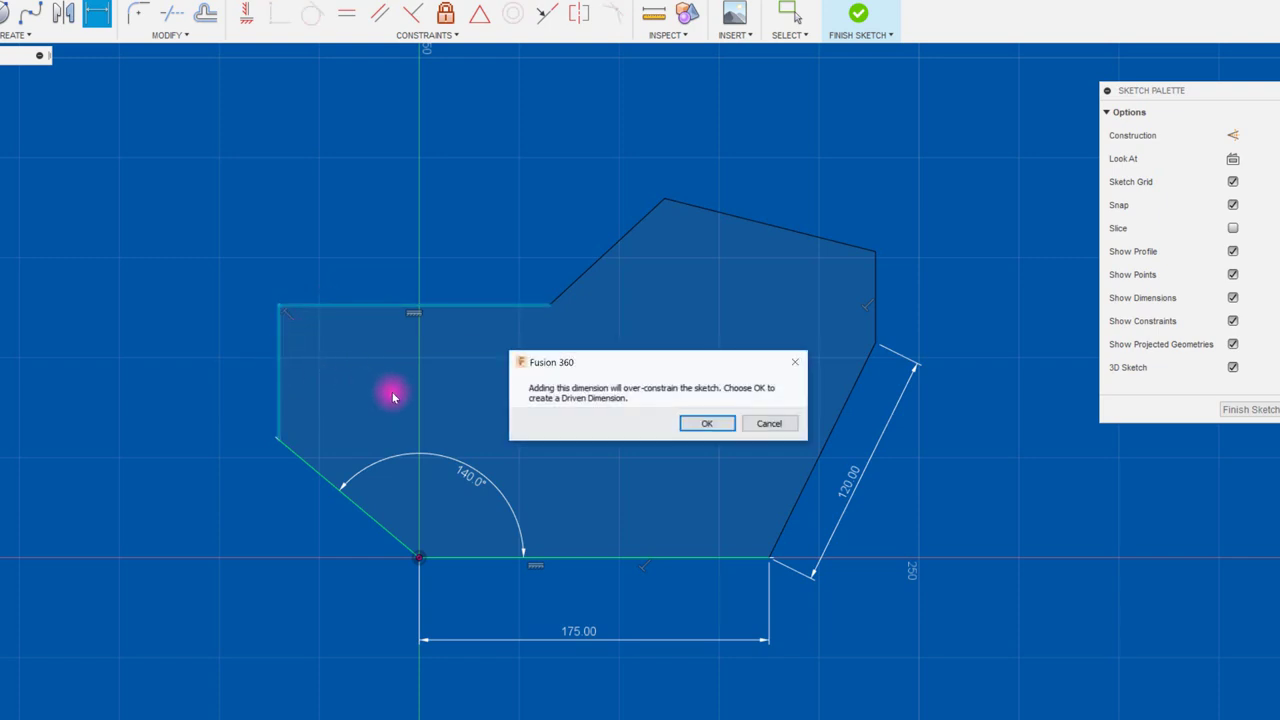
{"action": "left_click", "coordinate": [710, 424]}
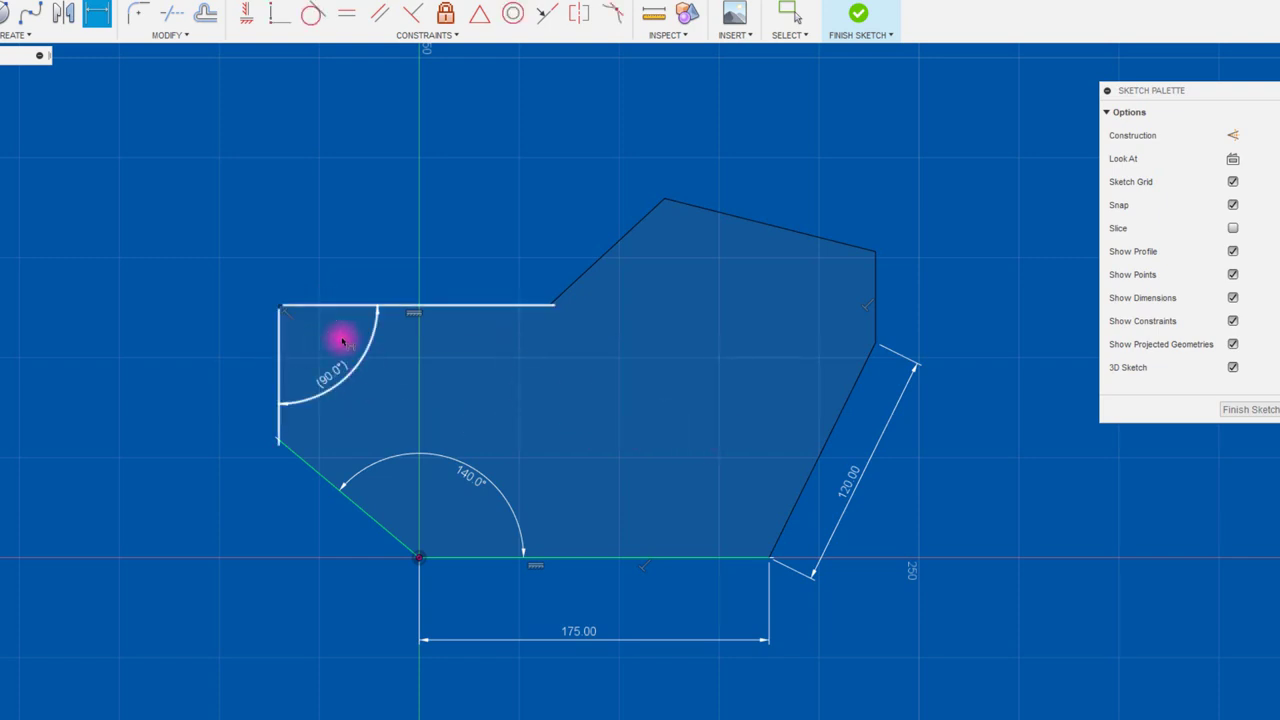
{"action": "left_click", "coordinate": [365, 364]}
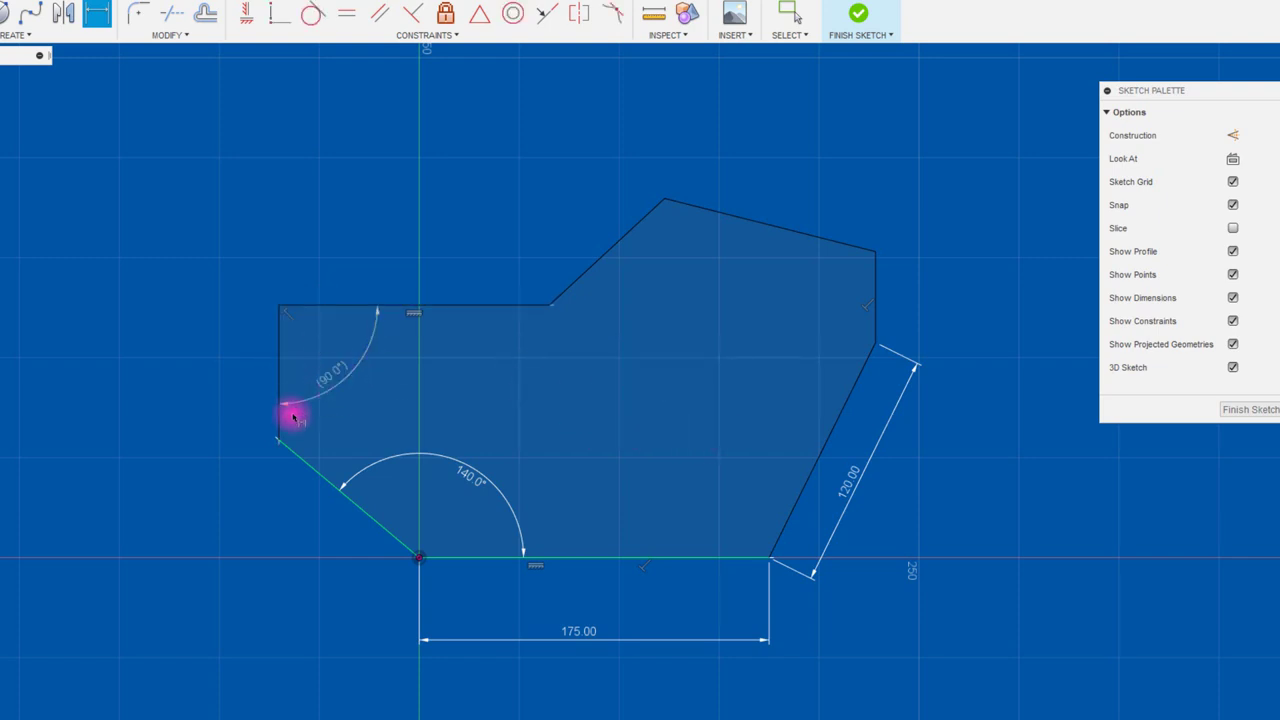
- Set the angle between the top edge and notch diagonal to 130°
{"action": "left_click", "coordinate": [586, 274]}
{"action": "left_click", "coordinate": [495, 306]}
{"action": "left_click", "coordinate": [488, 264]}
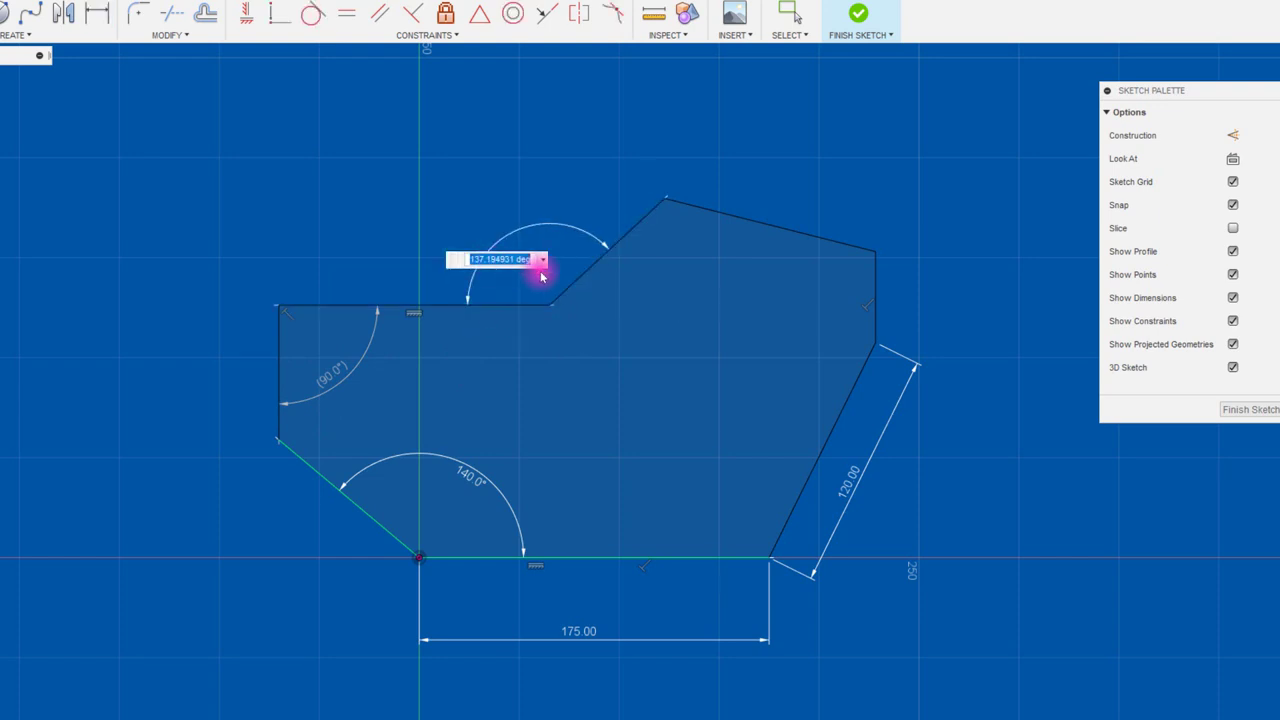
{"action": "type", "text": "130"}
{"action": "key", "text": "Return"}
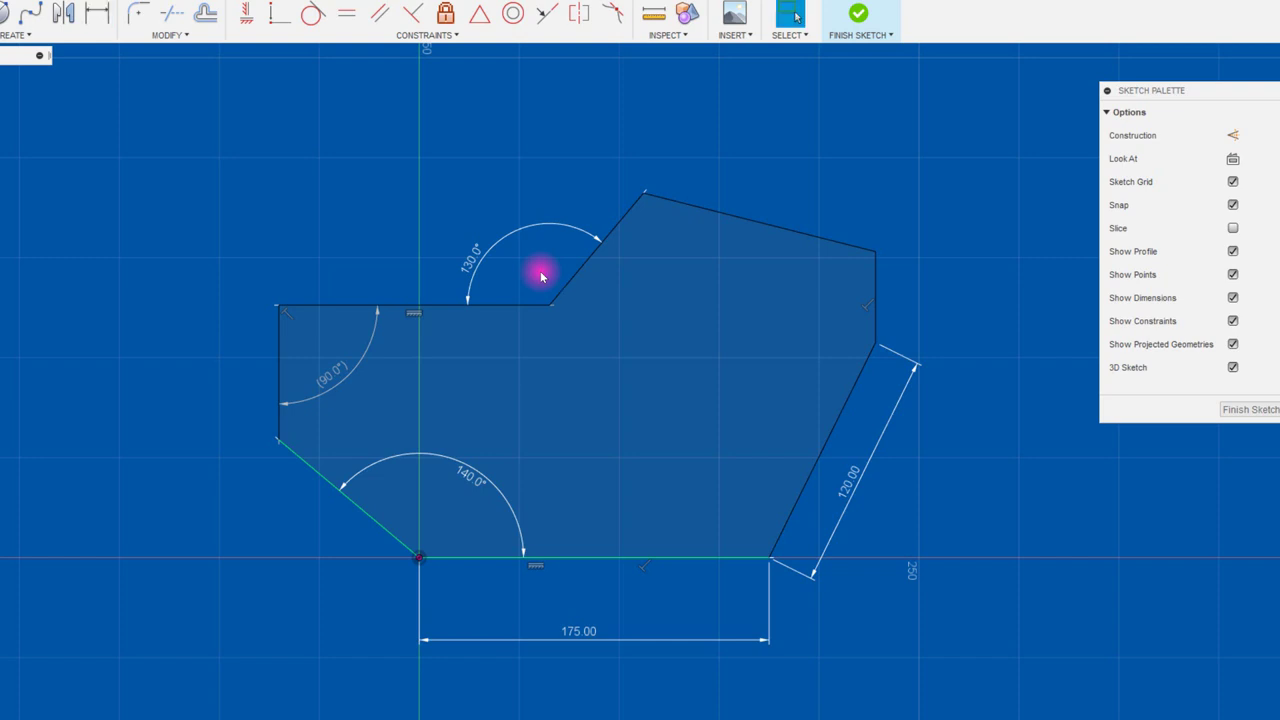
{"action": "middle_click_drag", "start_coordinate": [965, 310], "coordinate": [736, 321]}
{"action": "key", "text": "Escape"}
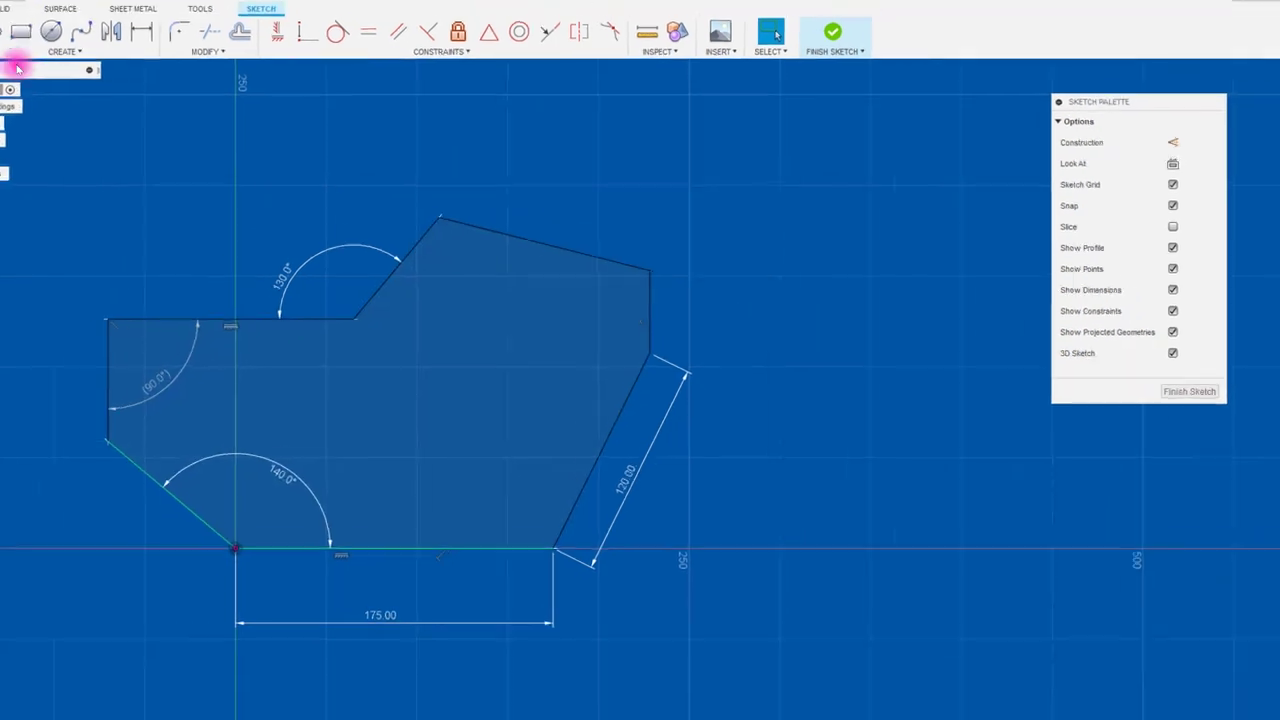
{"action": "left_click", "coordinate": [2, 33]}
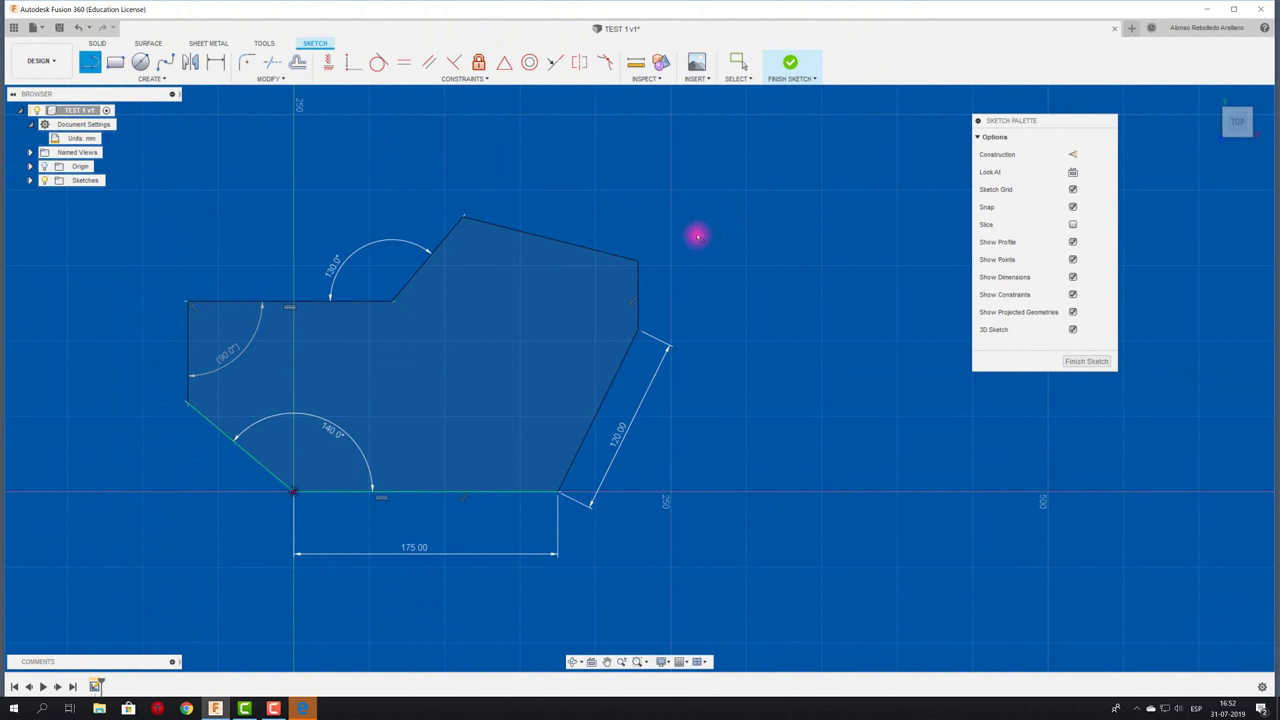
- Delete the upper-right edge and draw a long replacement slanted line across the profile
{"action": "key", "text": "Escape"}
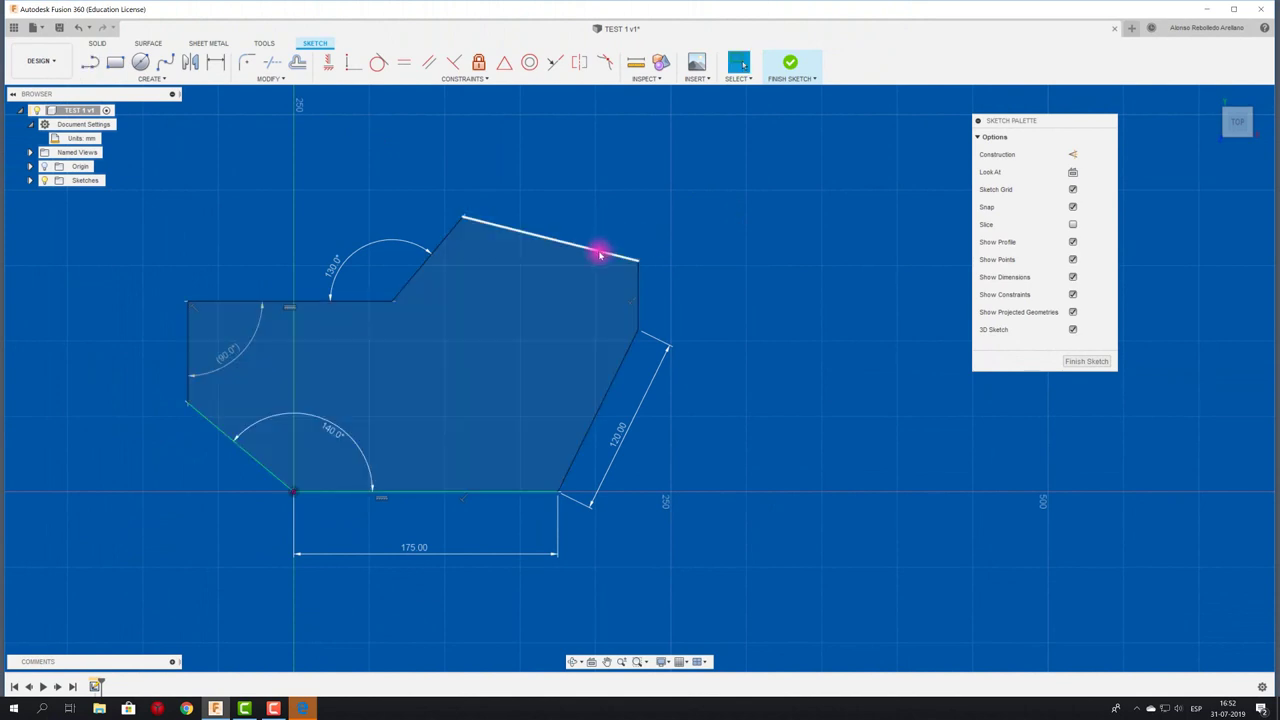
{"action": "left_click", "coordinate": [600, 254]}
{"action": "key", "text": "Delete"}
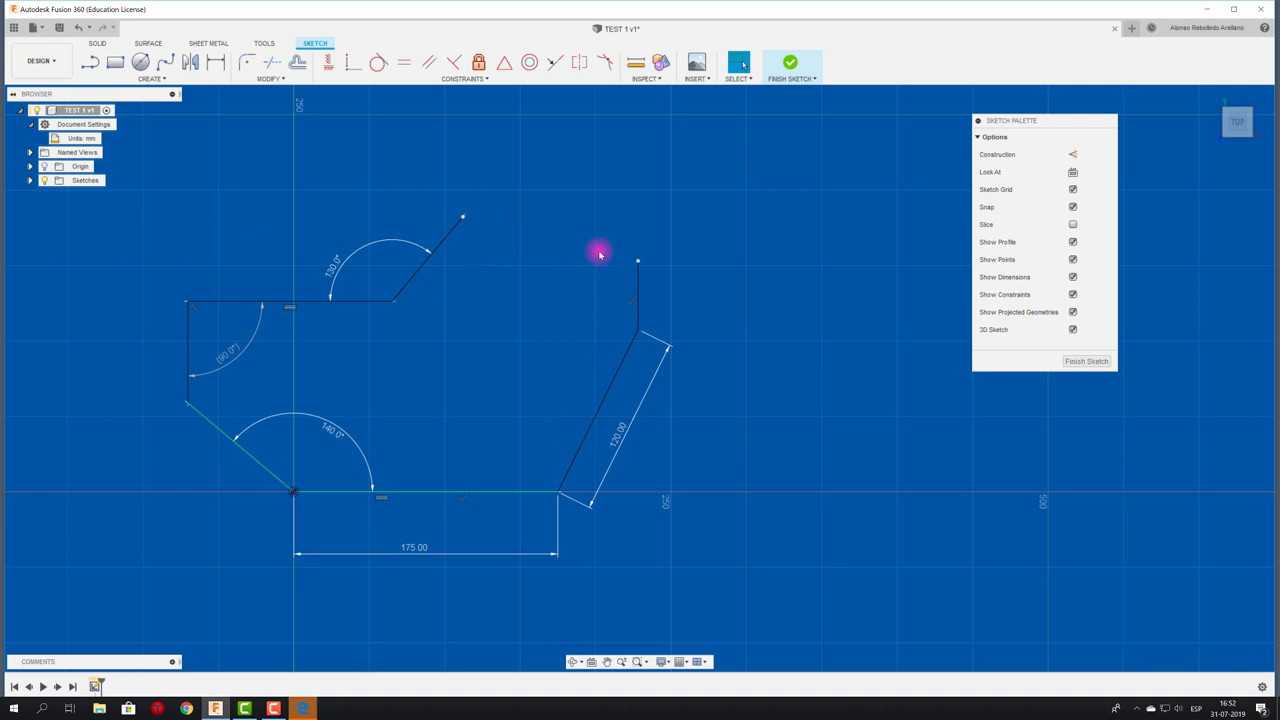
{"action": "key", "text": "l"}
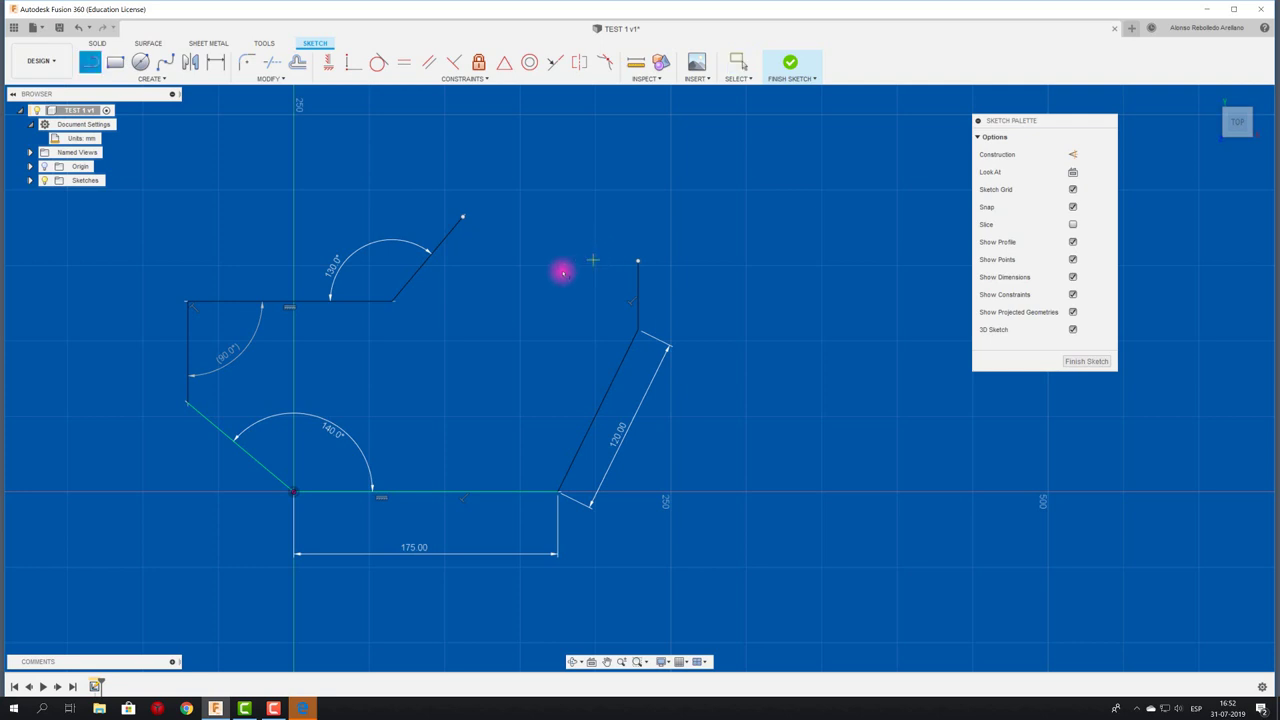
{"action": "left_click", "coordinate": [331, 190]}
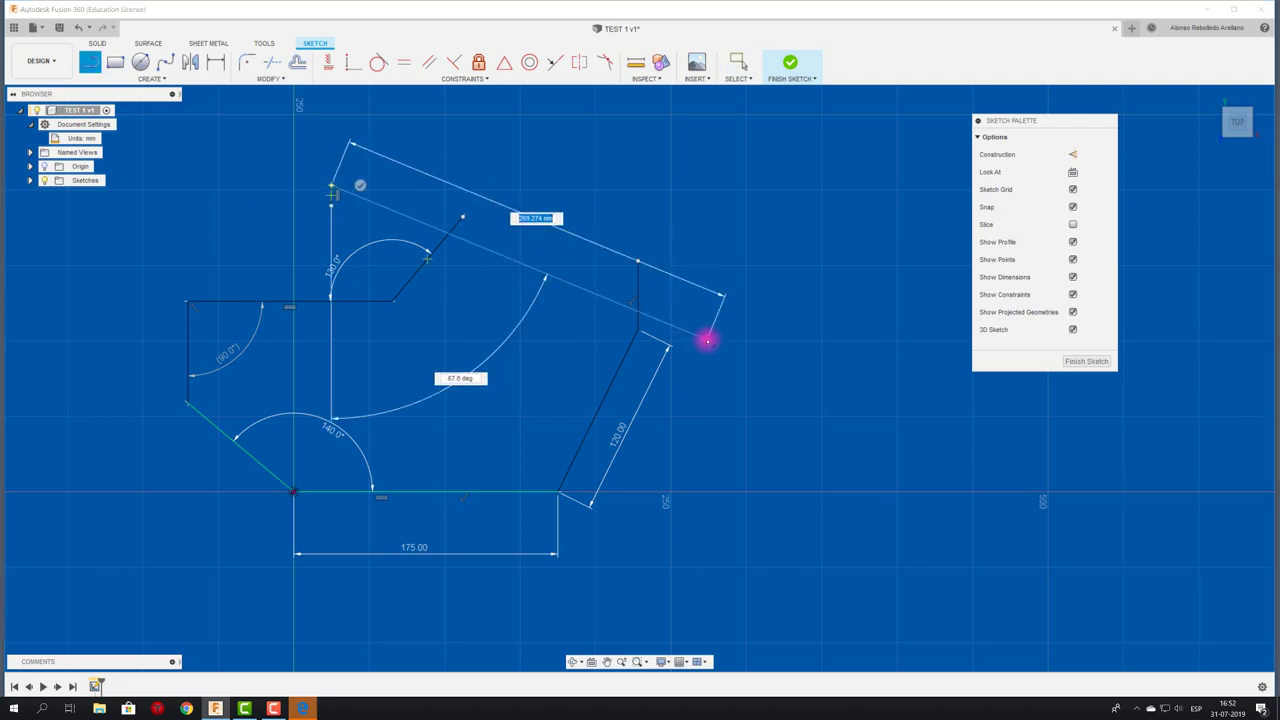
{"action": "left_click", "coordinate": [705, 340]}
{"action": "key", "text": "Escape"}
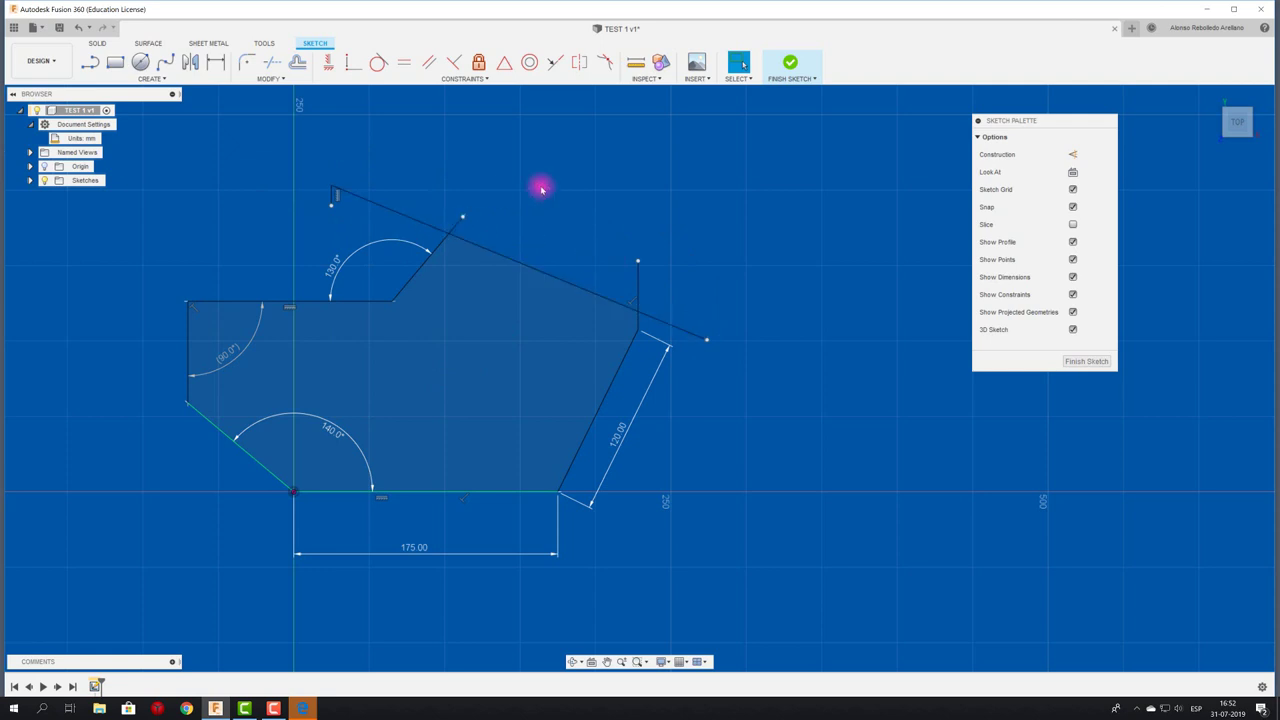
{"action": "left_click", "coordinate": [332, 194]}
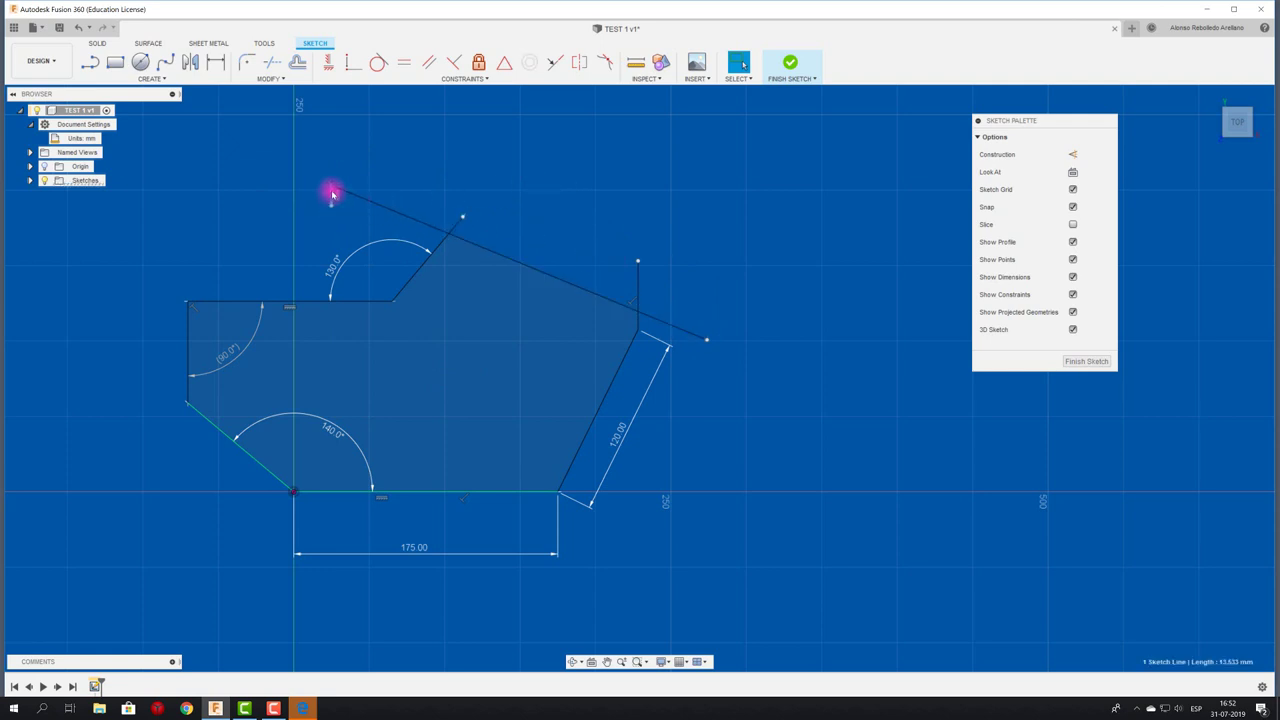
{"action": "left_click", "coordinate": [394, 213]}
{"action": "key", "text": "Delete"}
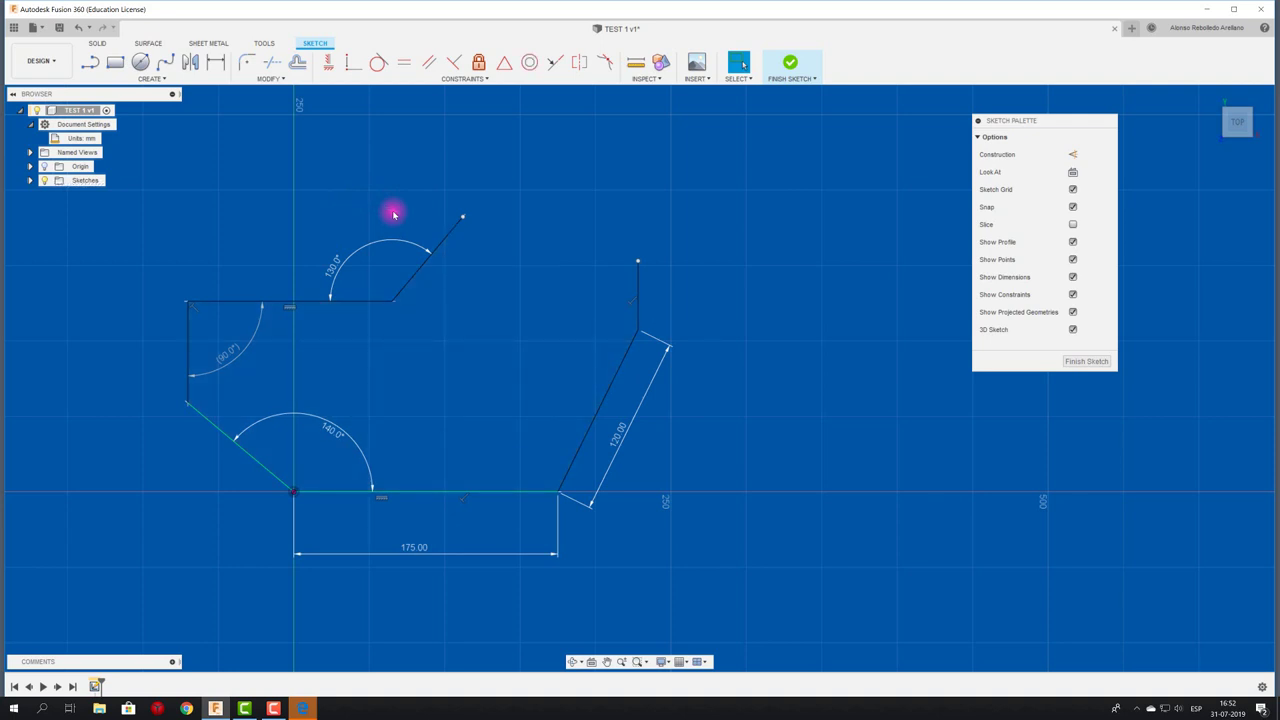
{"action": "key", "text": "ctrl+z"}
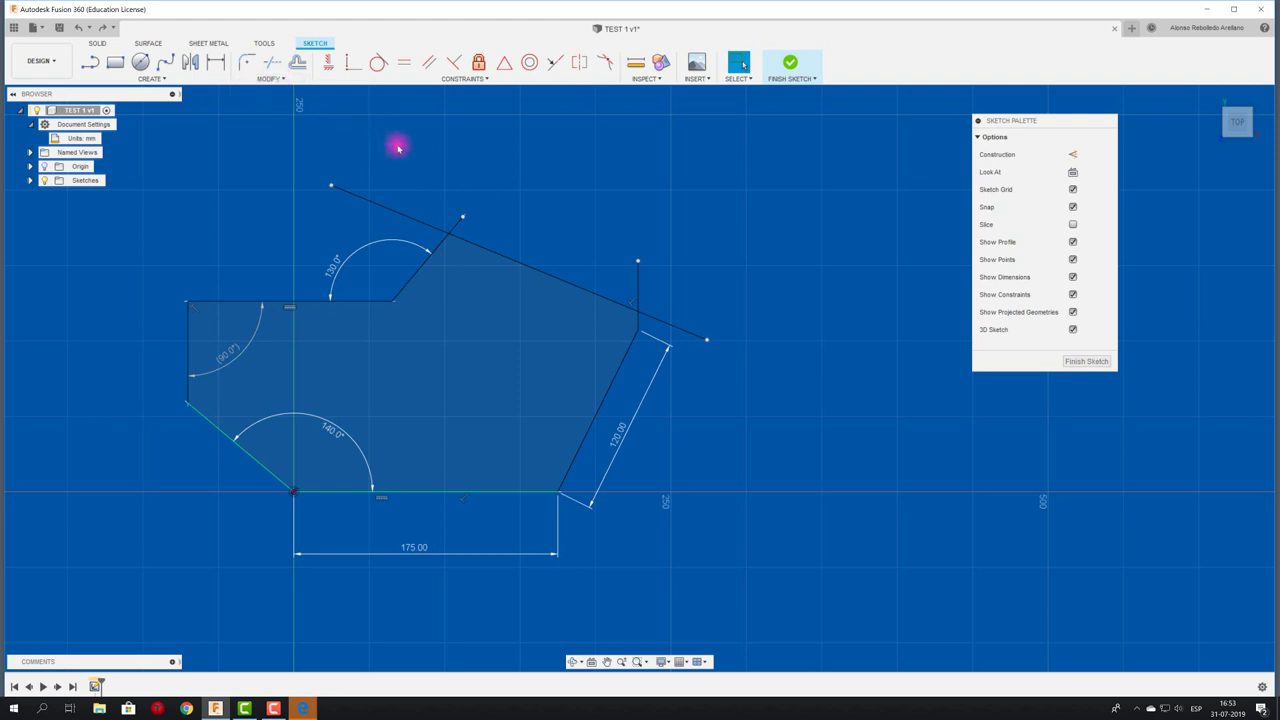
- Trim the new line's overshoots and the leftover stubs at both corners
{"action": "key", "text": "t"}
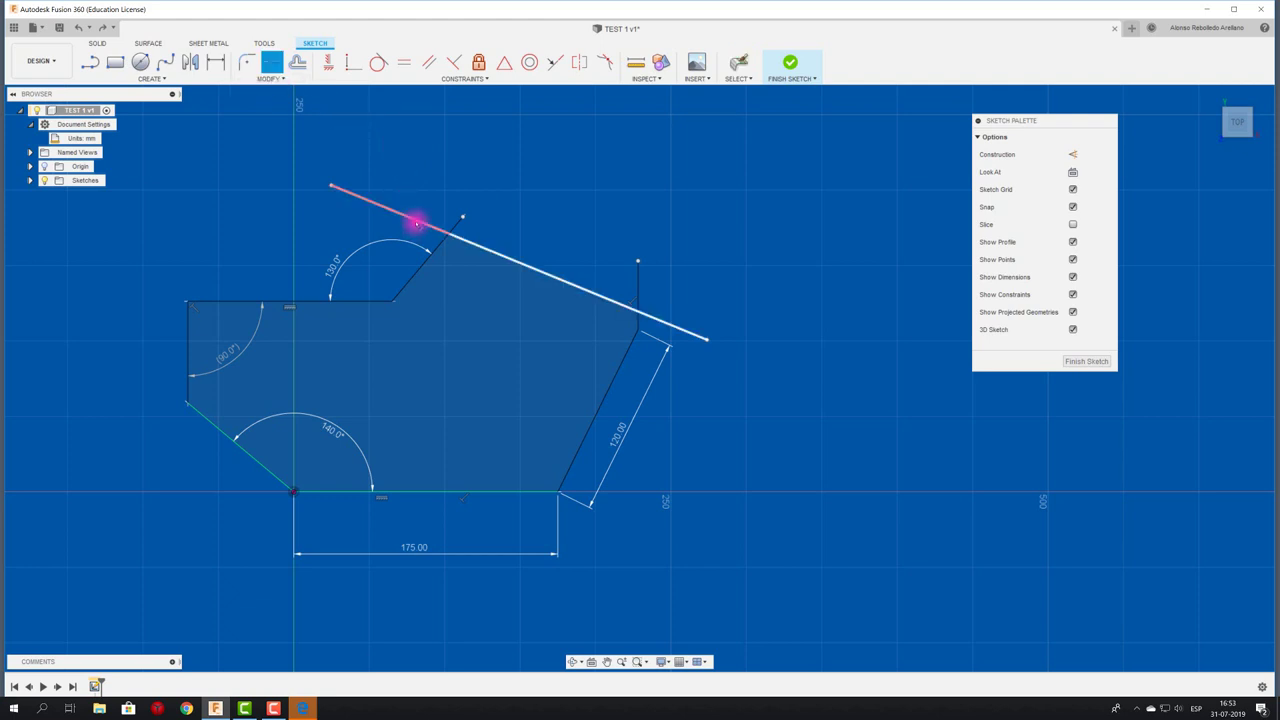
{"action": "left_click", "coordinate": [412, 218]}
{"action": "left_click", "coordinate": [639, 282]}
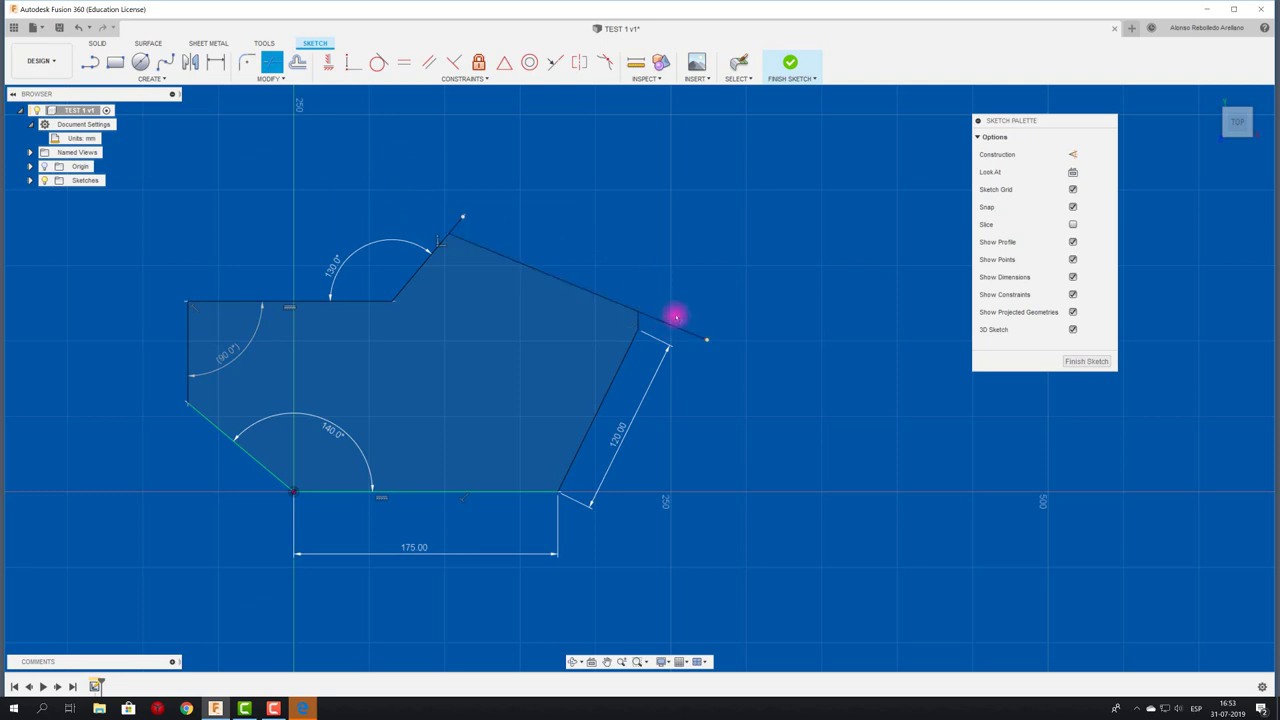
{"action": "left_click", "coordinate": [768, 322]}
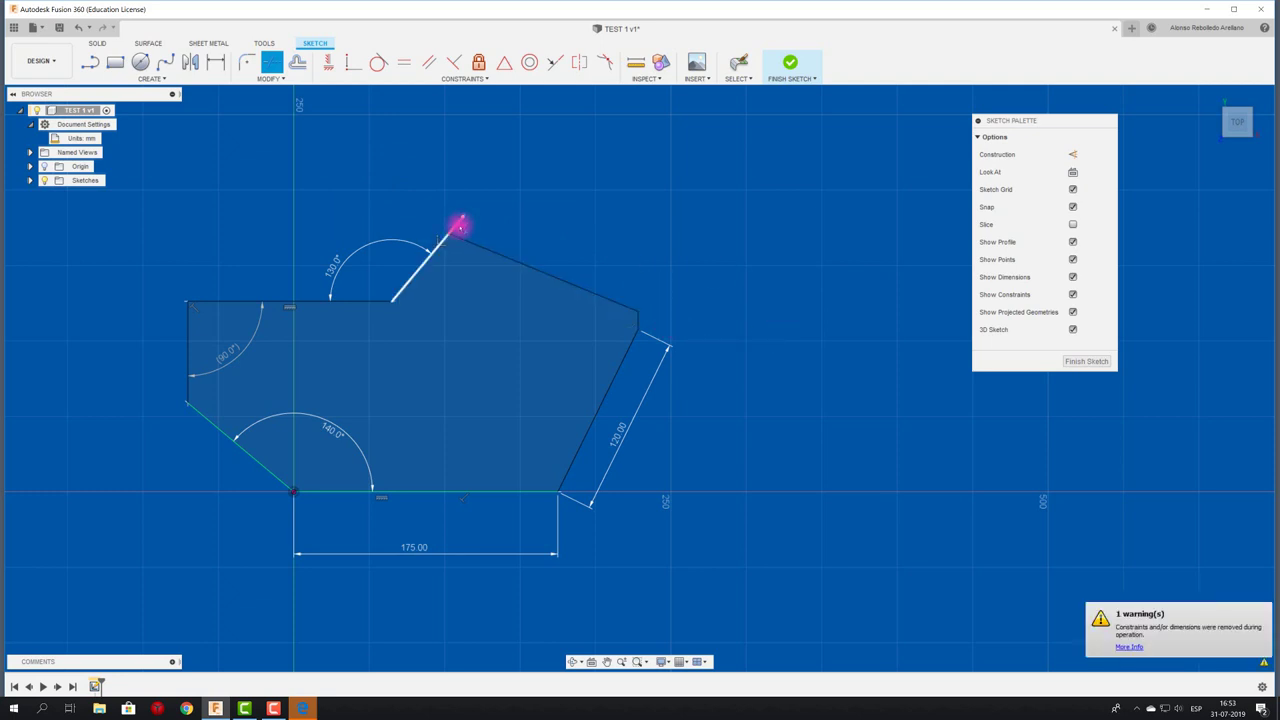
{"action": "left_click", "coordinate": [458, 226]}
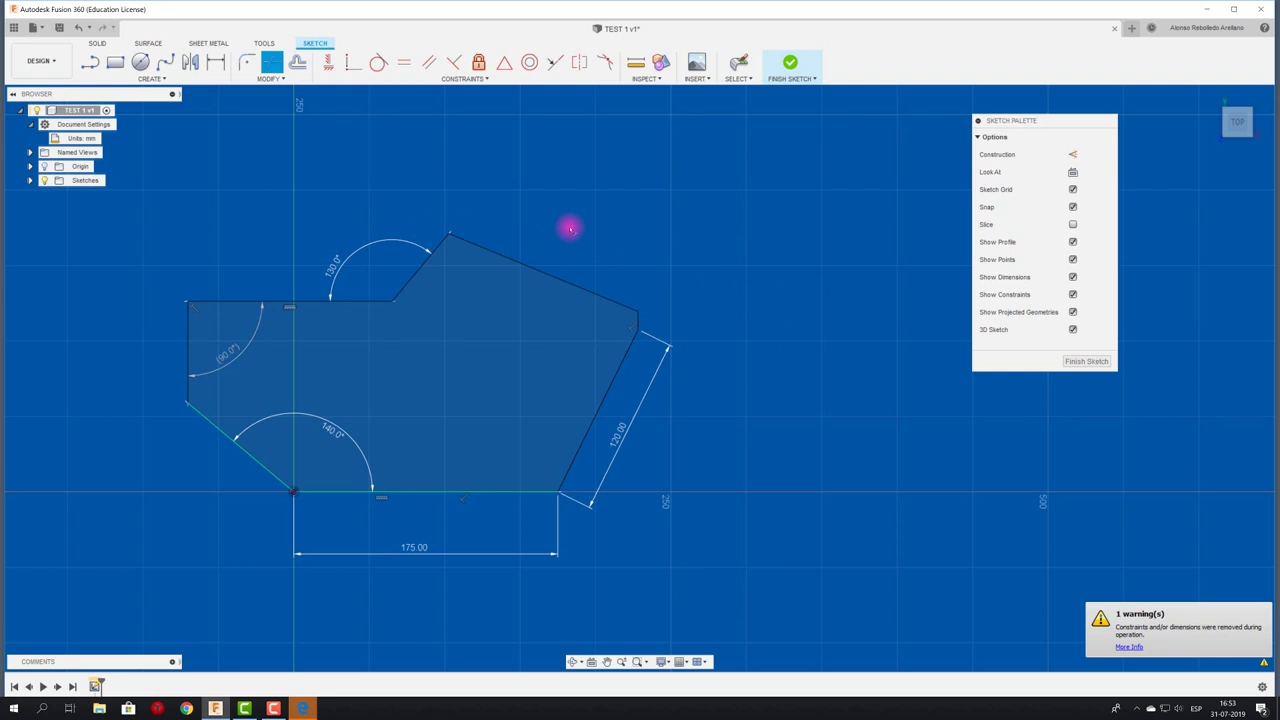
- Trim a circle centred on the upper-right edge into a semicircular notch
{"action": "left_click", "coordinate": [140, 62]}
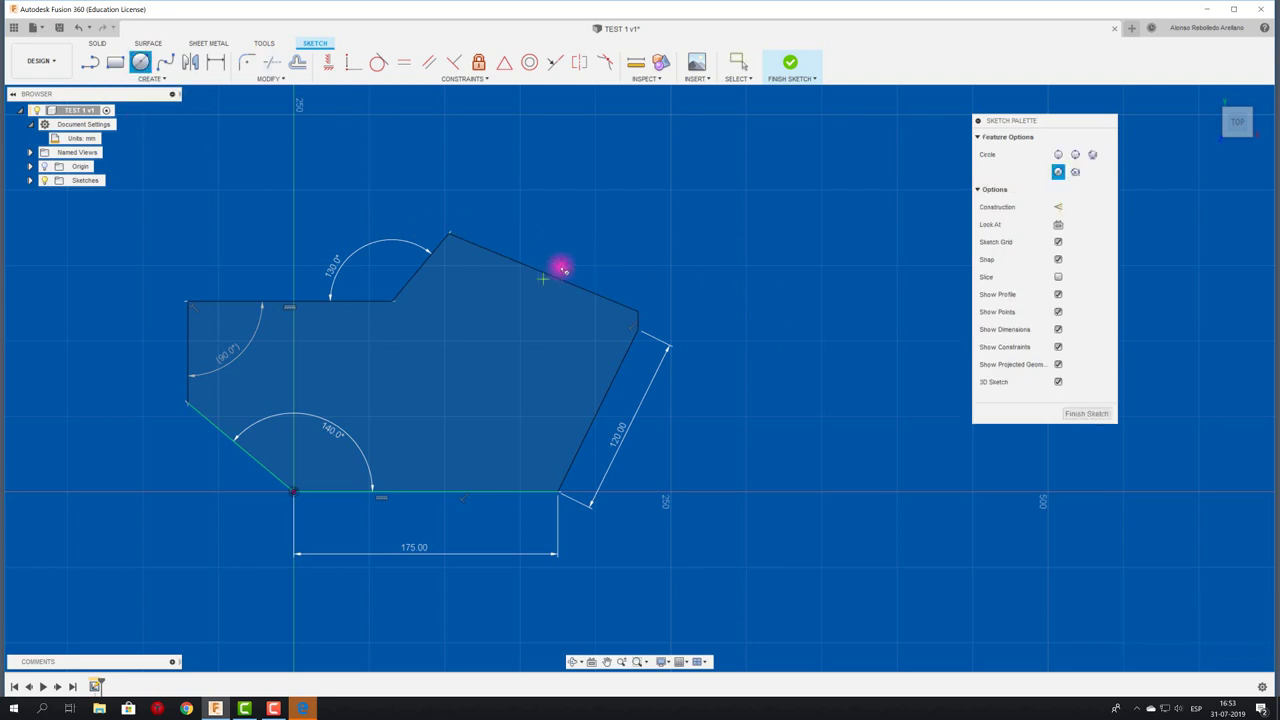
{"action": "left_click", "coordinate": [543, 278]}
{"action": "scroll", "coordinate": [545, 232], "scroll_direction": "up", "scroll_amount": 3}
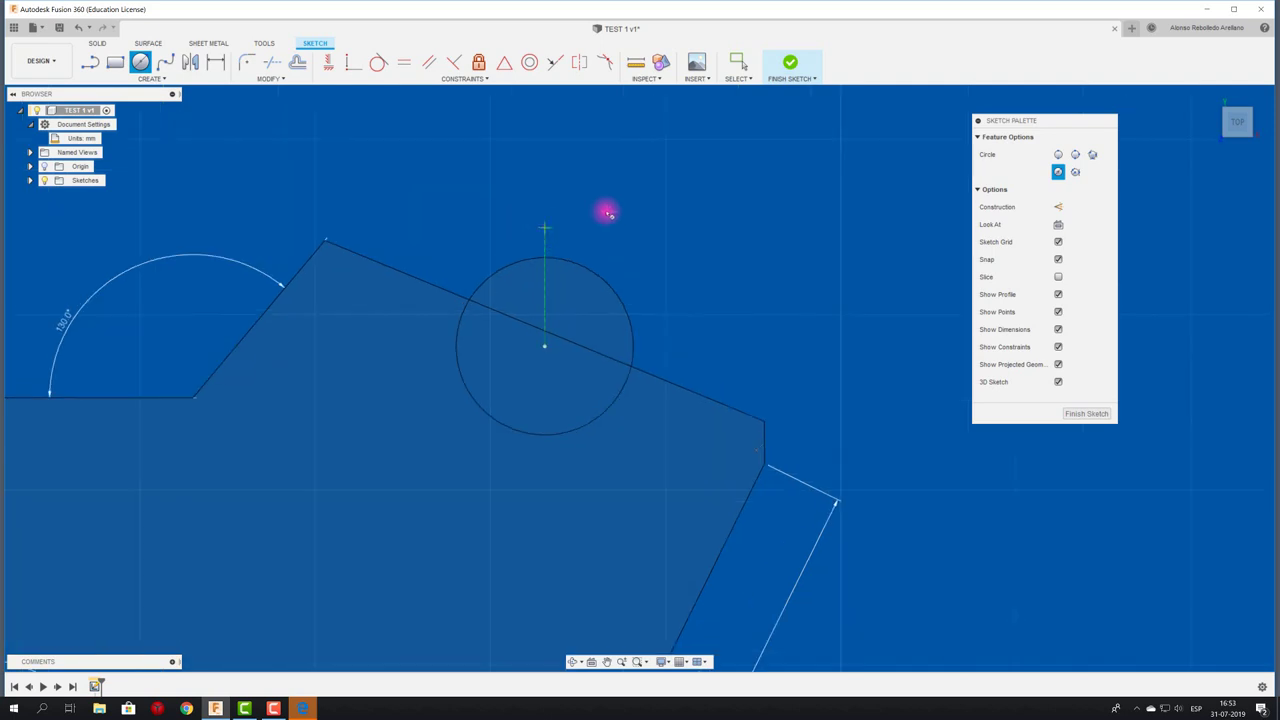
{"action": "left_click", "coordinate": [272, 62]}
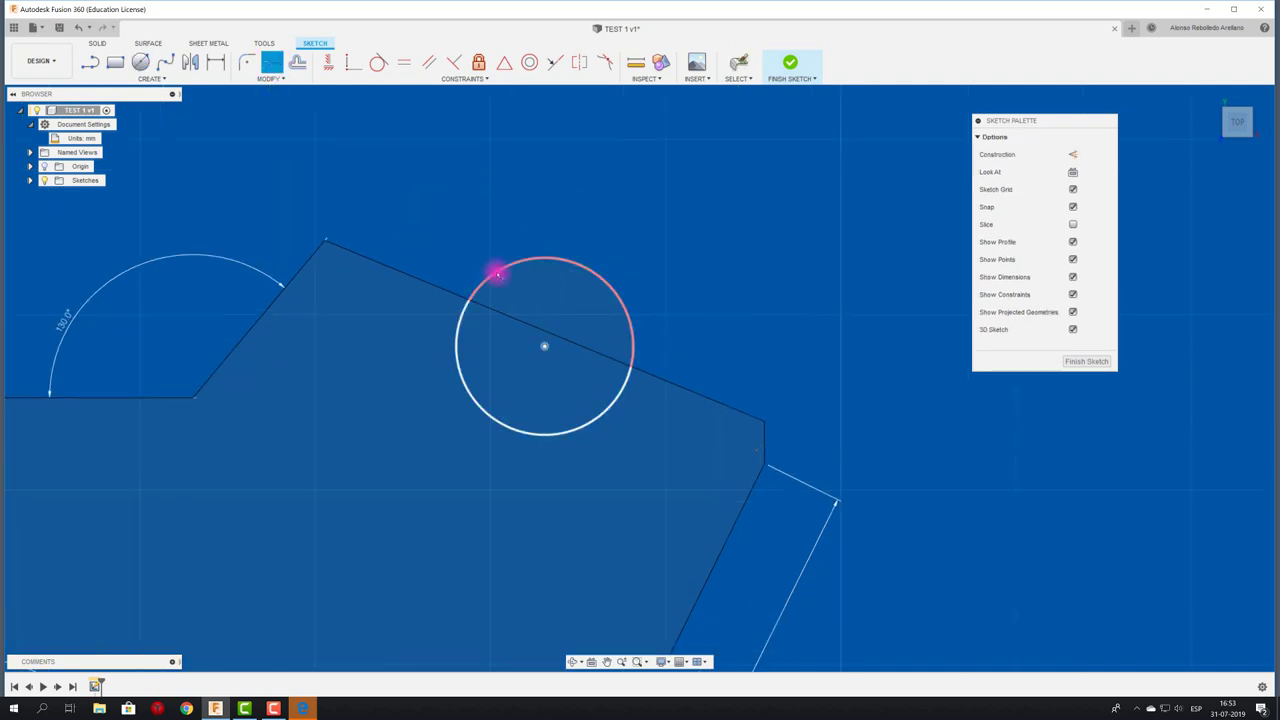
{"action": "left_click", "coordinate": [494, 272]}
{"action": "left_click", "coordinate": [494, 311]}
{"action": "scroll", "coordinate": [720, 369], "scroll_direction": "down", "scroll_amount": 3}
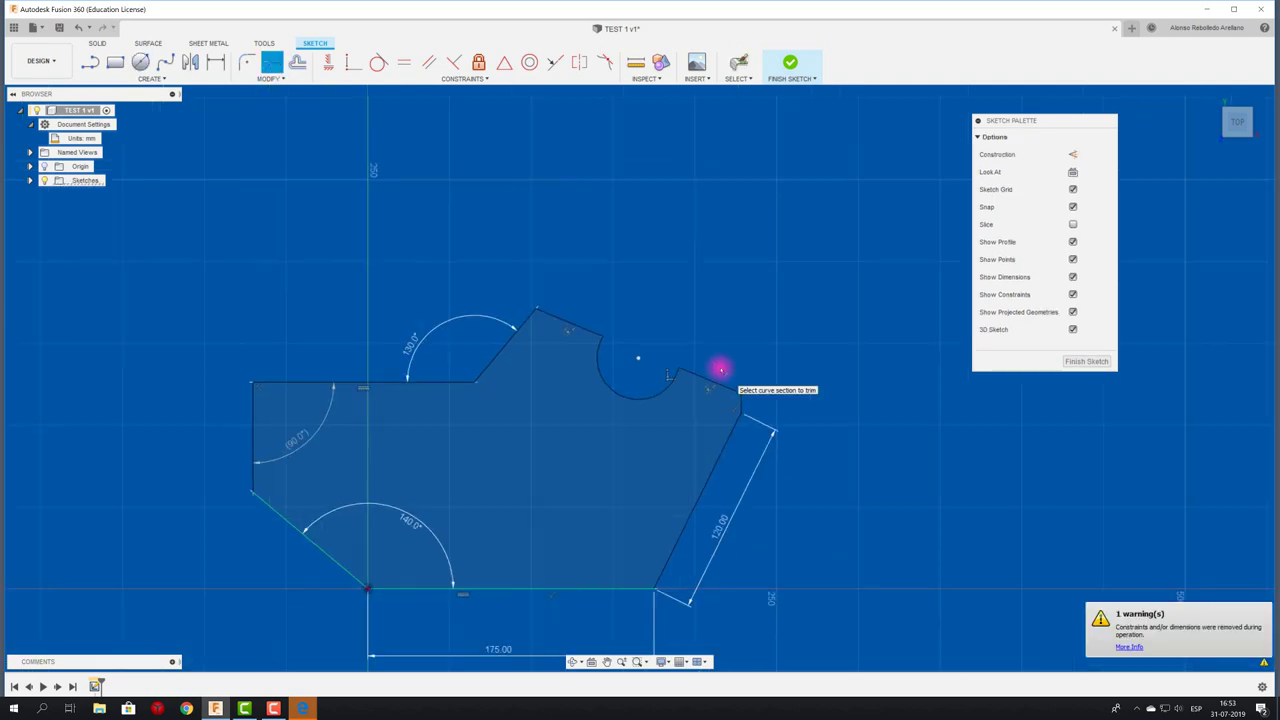
- Place the centre of a new hole circle near the top-left
{"action": "left_click", "coordinate": [152, 67]}
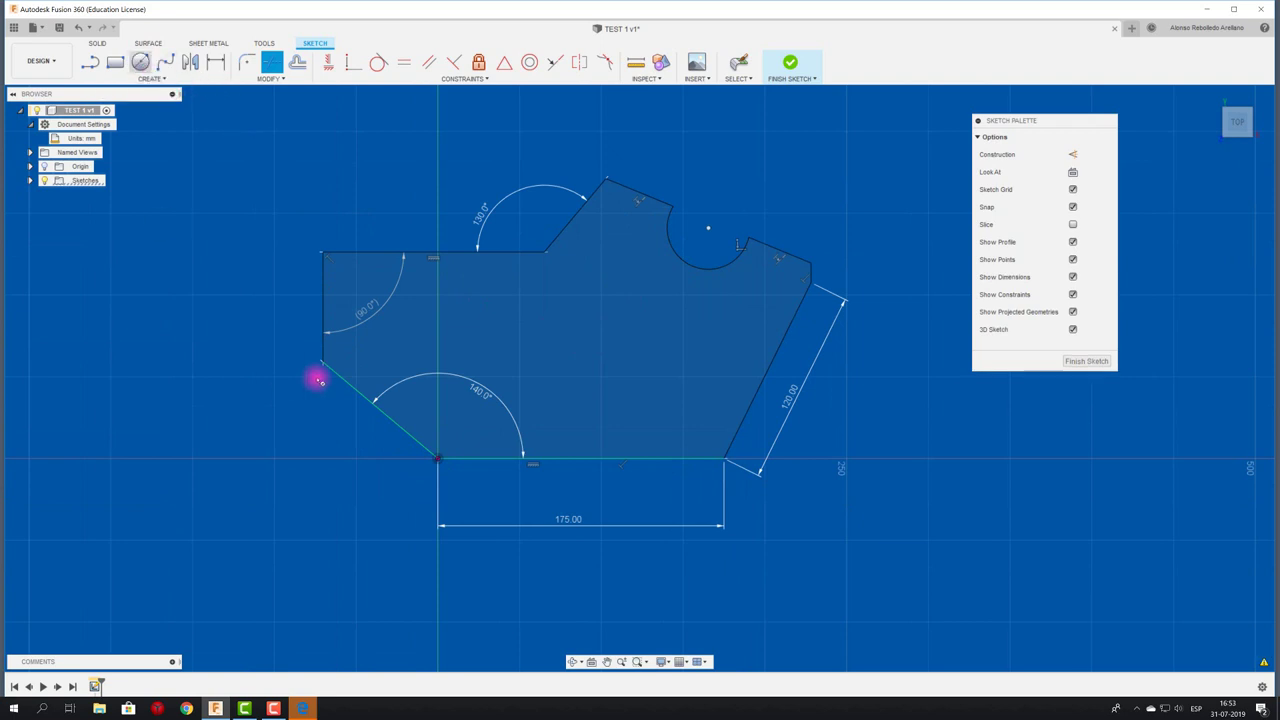
{"action": "scroll", "coordinate": [377, 360], "scroll_direction": "up", "scroll_amount": 2}
{"action": "left_click", "coordinate": [412, 318]}
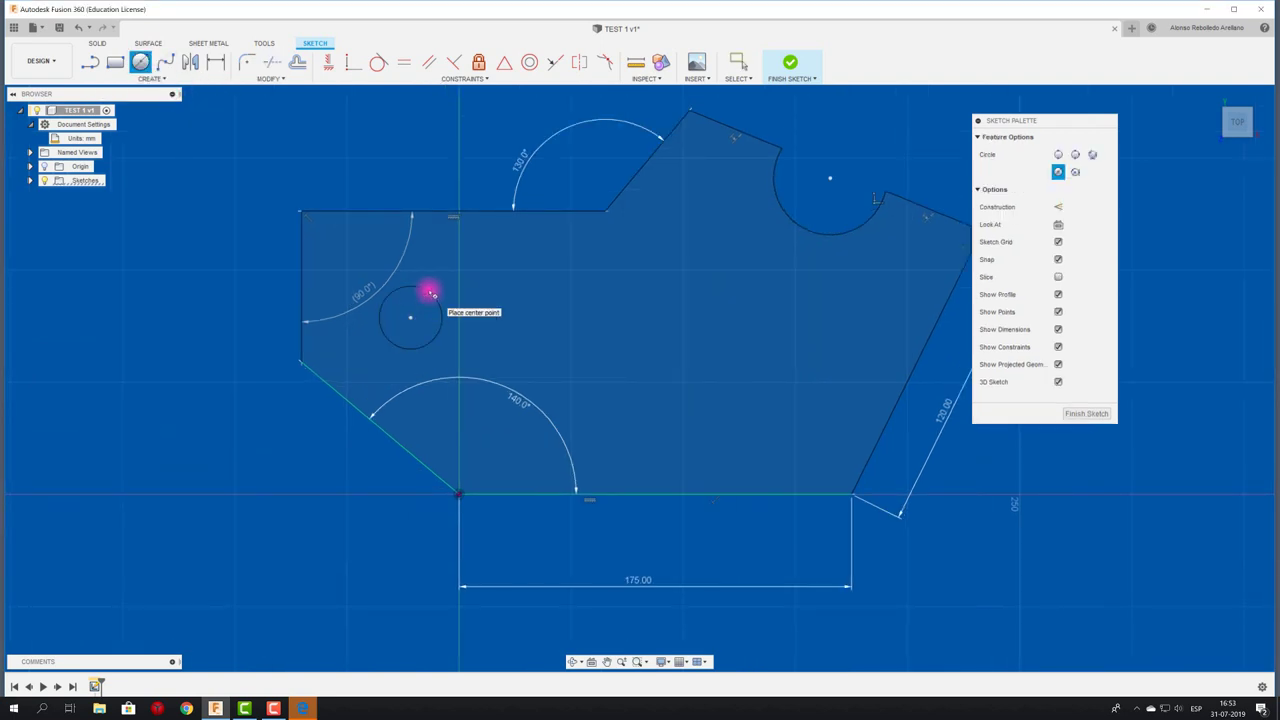
- Finish the hole circle and dimension its diameter to 25 mm
{"action": "left_click", "coordinate": [428, 288]}
{"action": "key", "text": "d"}
{"action": "left_click", "coordinate": [440, 334]}
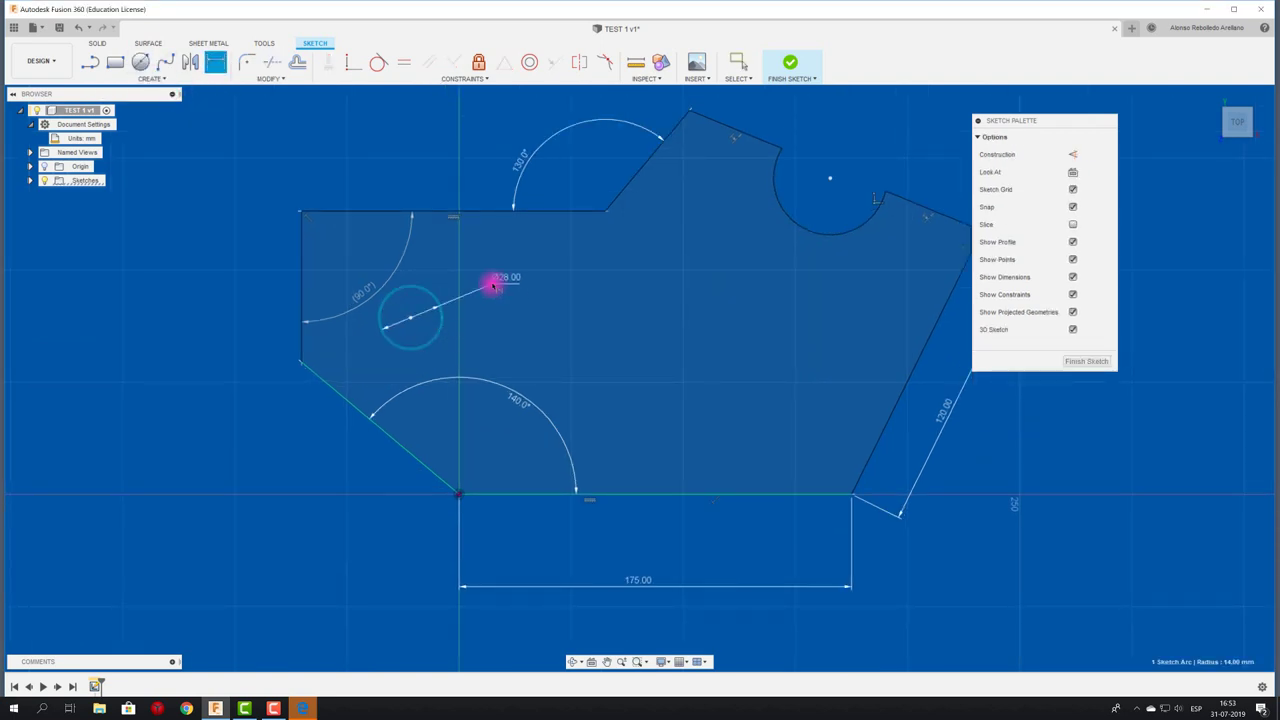
{"action": "left_click", "coordinate": [498, 284]}
{"action": "type", "text": "Ø25"}
{"action": "key", "text": "Return"}
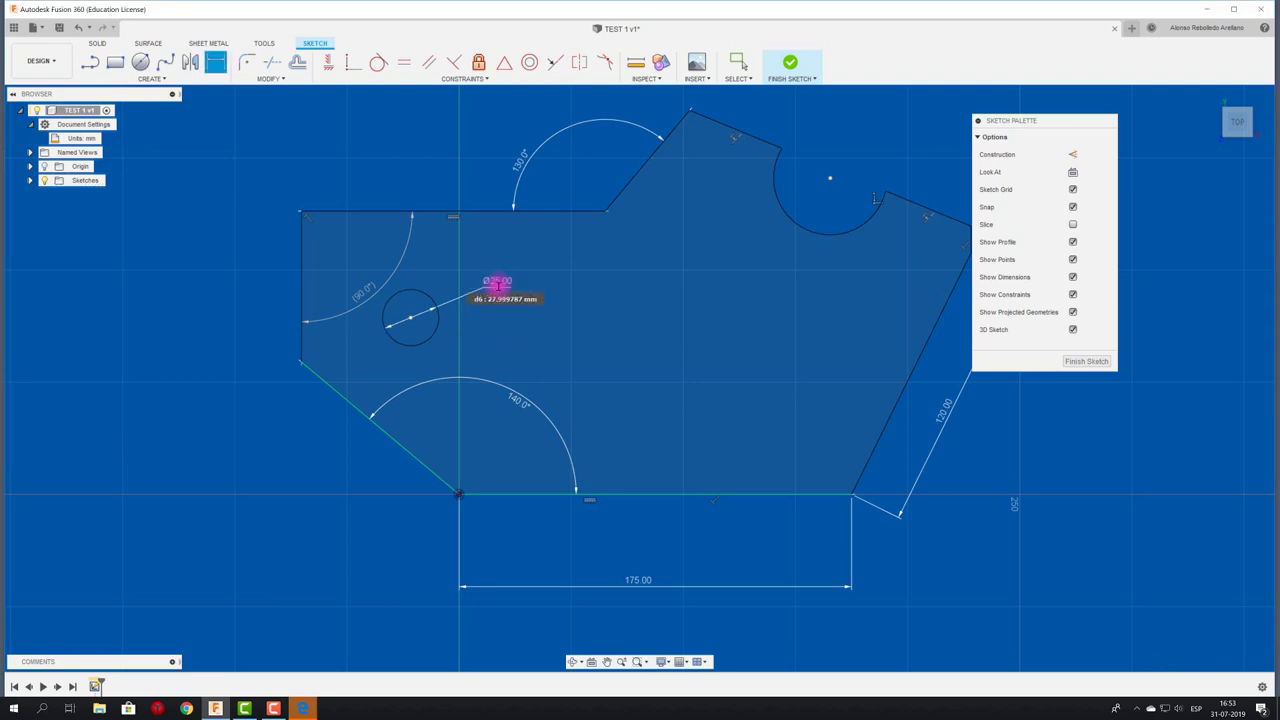
- Dimension the hole 45 mm from the top edge and link its left-edge distance to that
{"action": "left_click", "coordinate": [372, 218]}
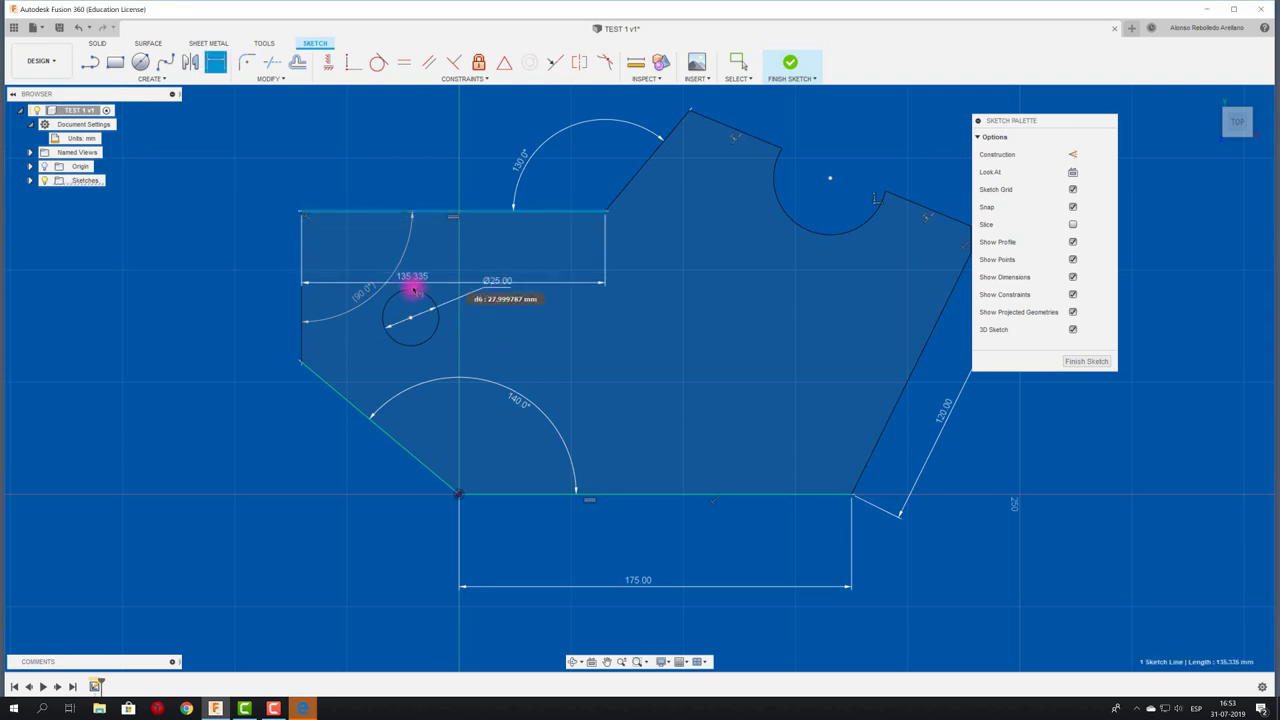
{"action": "left_click", "coordinate": [414, 290]}
{"action": "left_click", "coordinate": [208, 268]}
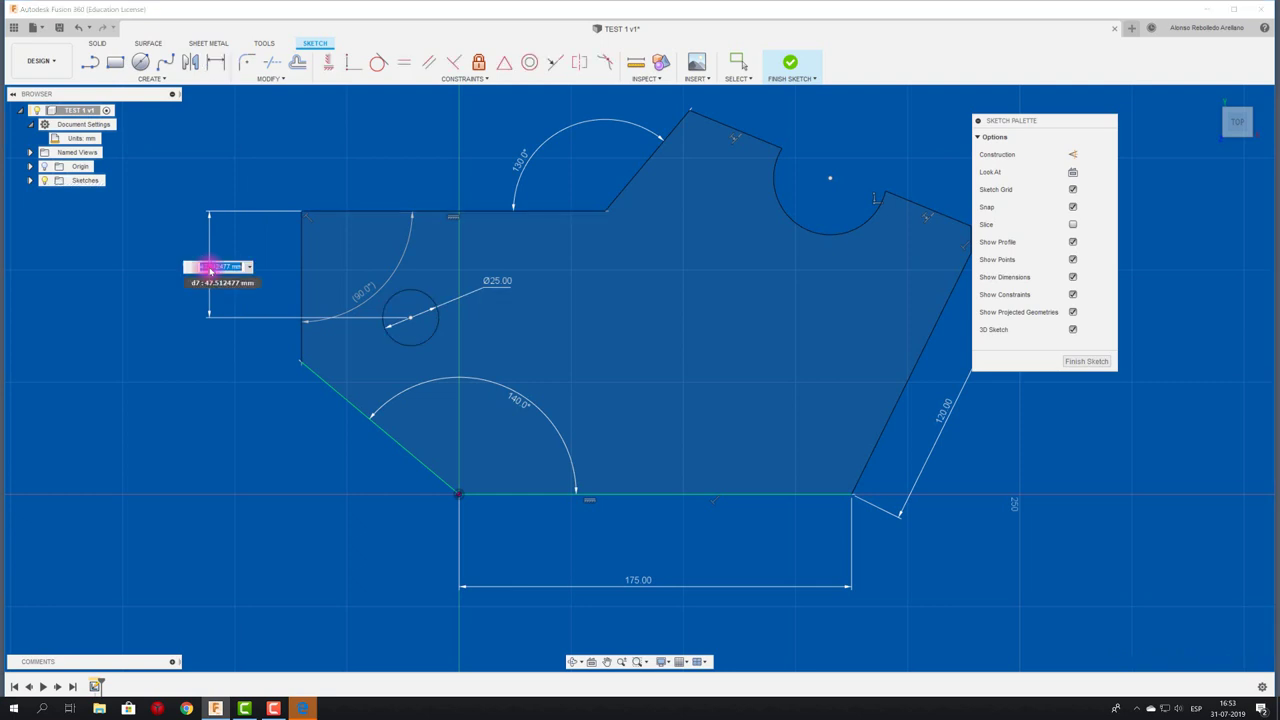
{"action": "type", "text": "45"}
{"action": "key", "text": "Return"}
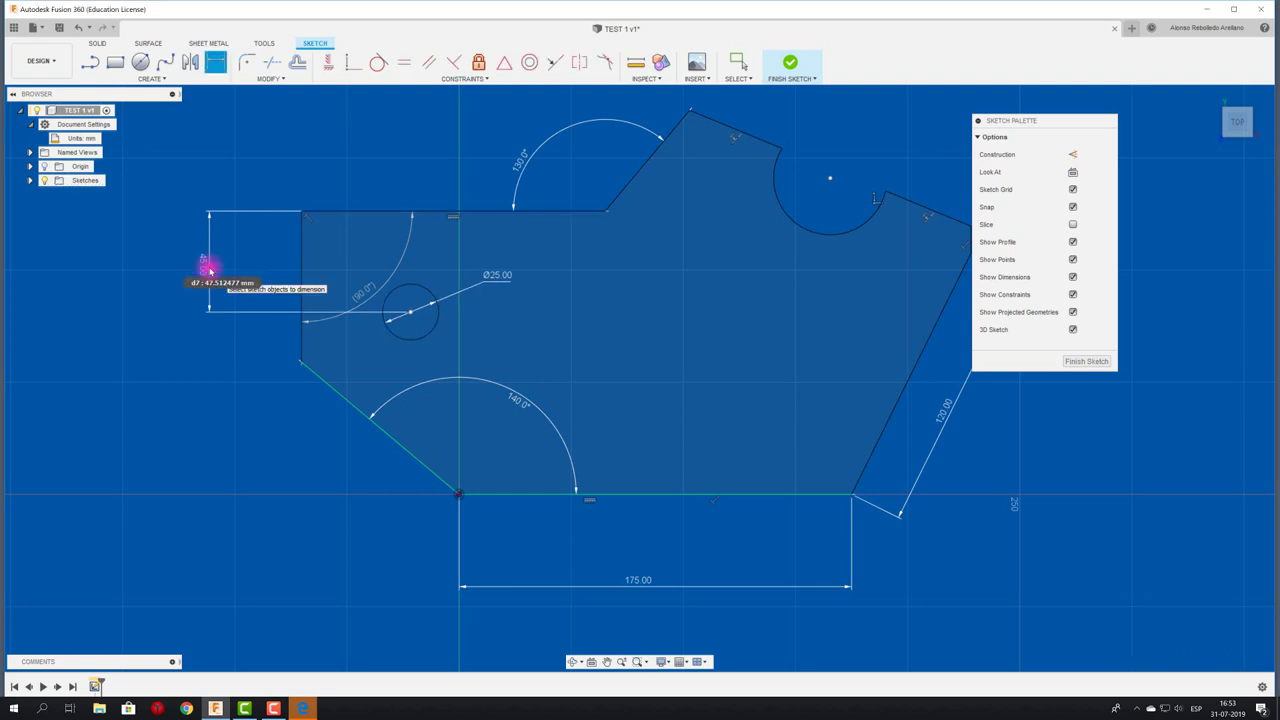
{"action": "left_click", "coordinate": [395, 329]}
{"action": "left_click", "coordinate": [328, 550]}
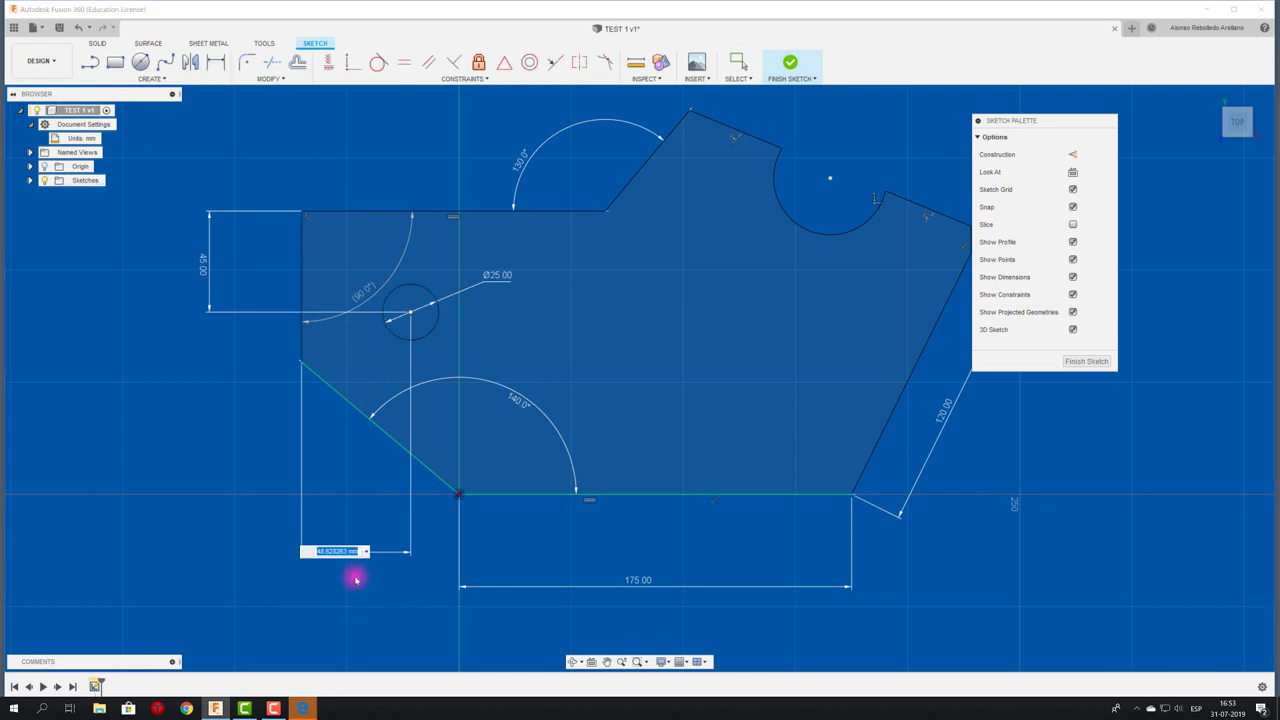
{"action": "left_click", "coordinate": [206, 267]}
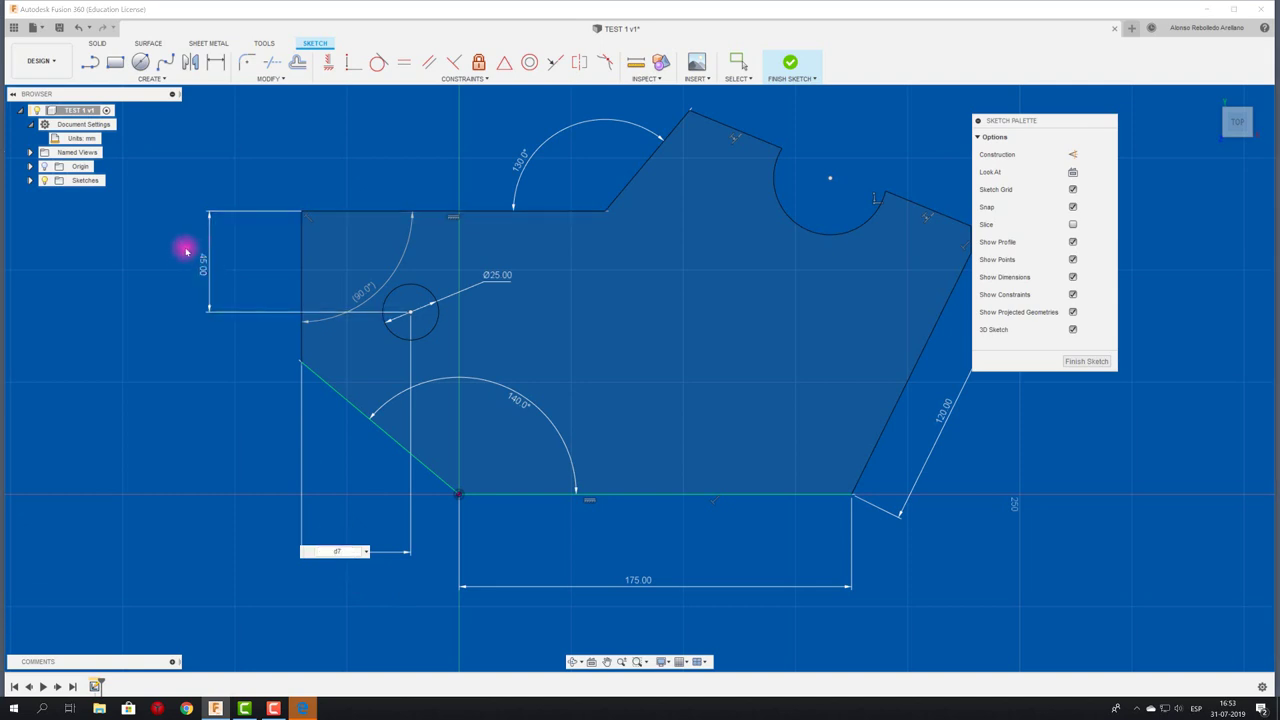
{"action": "key", "text": "Return"}
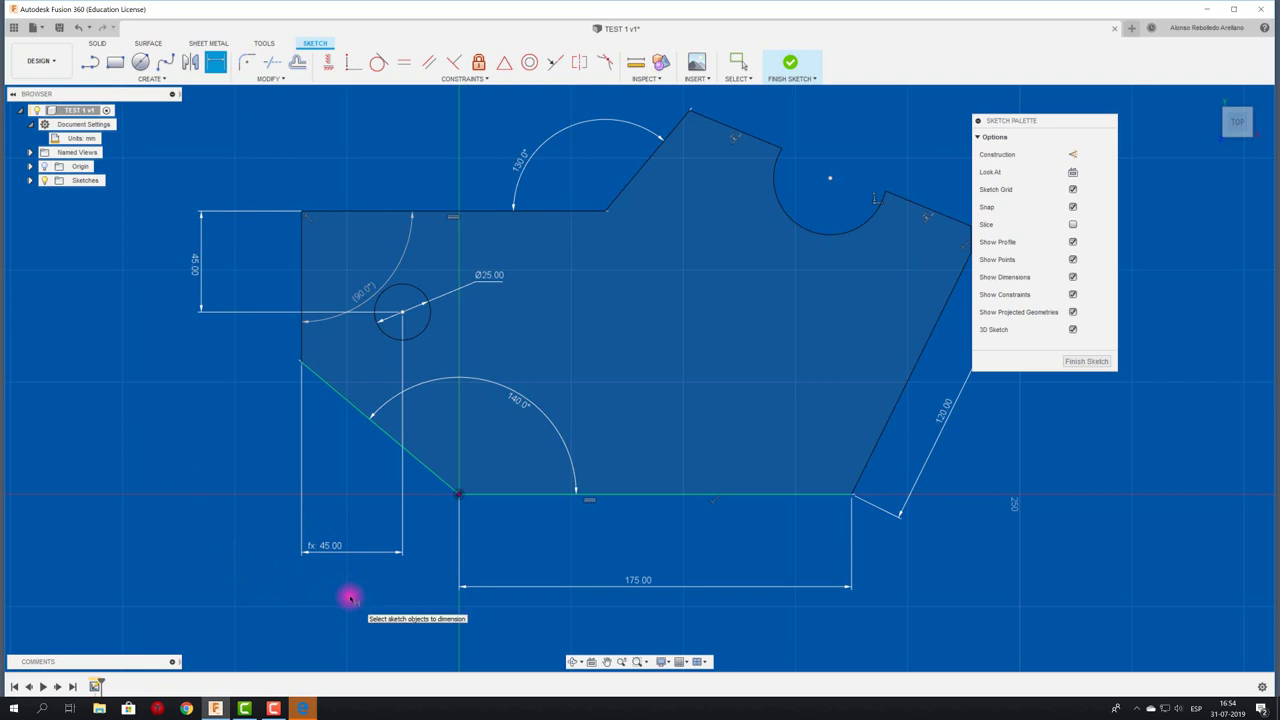
{"action": "key", "text": "Escape"}
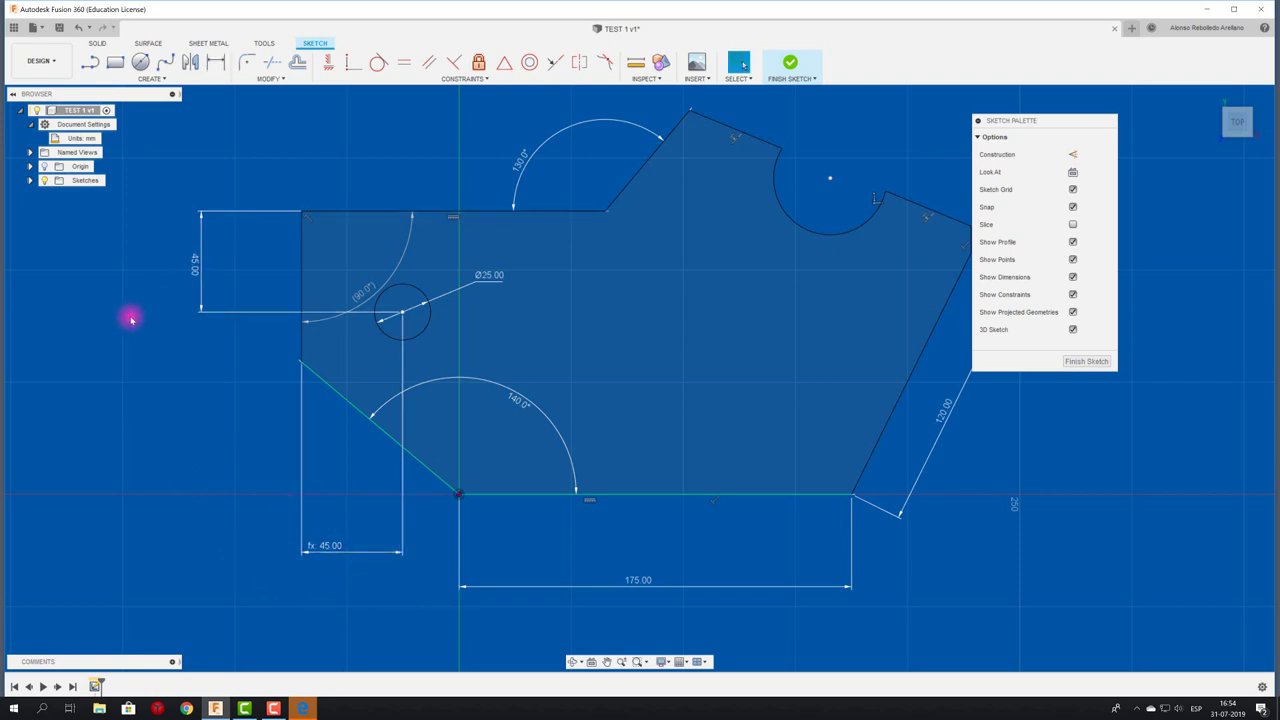
- Change the top-edge distance to 40/2, placing the hole 20 mm from both edges
{"action": "double_click", "coordinate": [193, 266]}
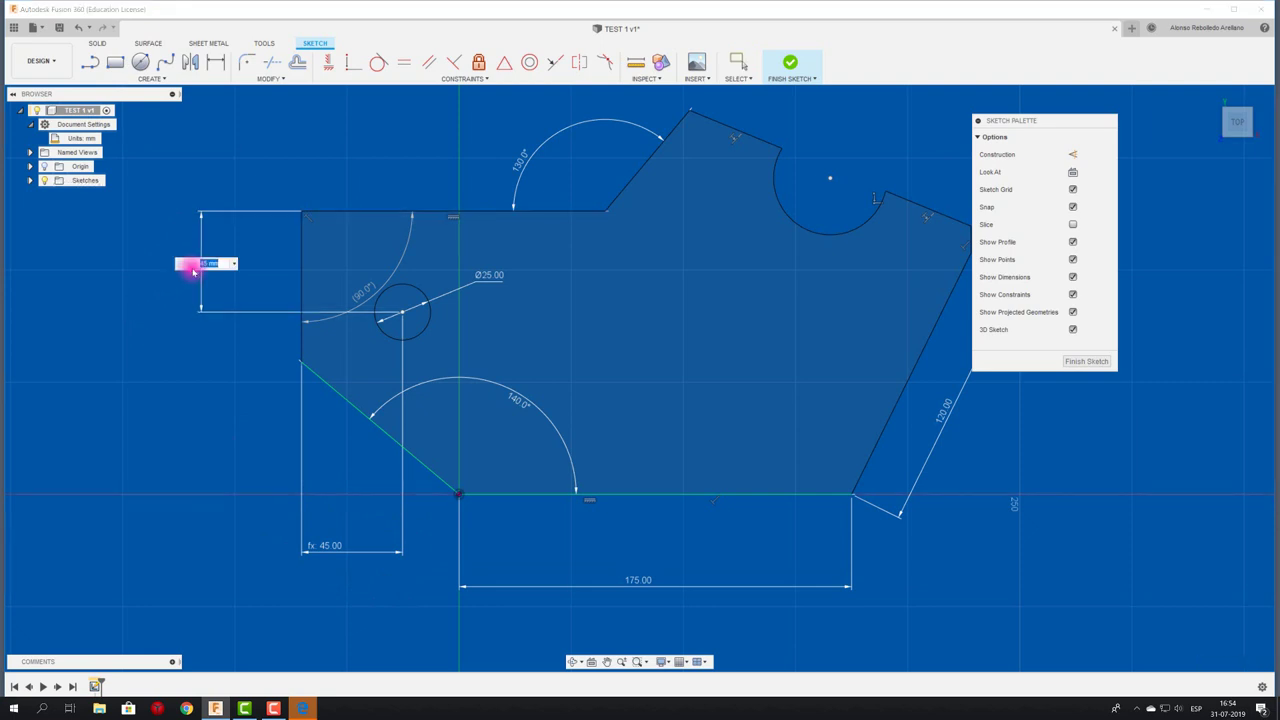
{"action": "type", "text": "40"}
{"action": "key", "text": "Return"}
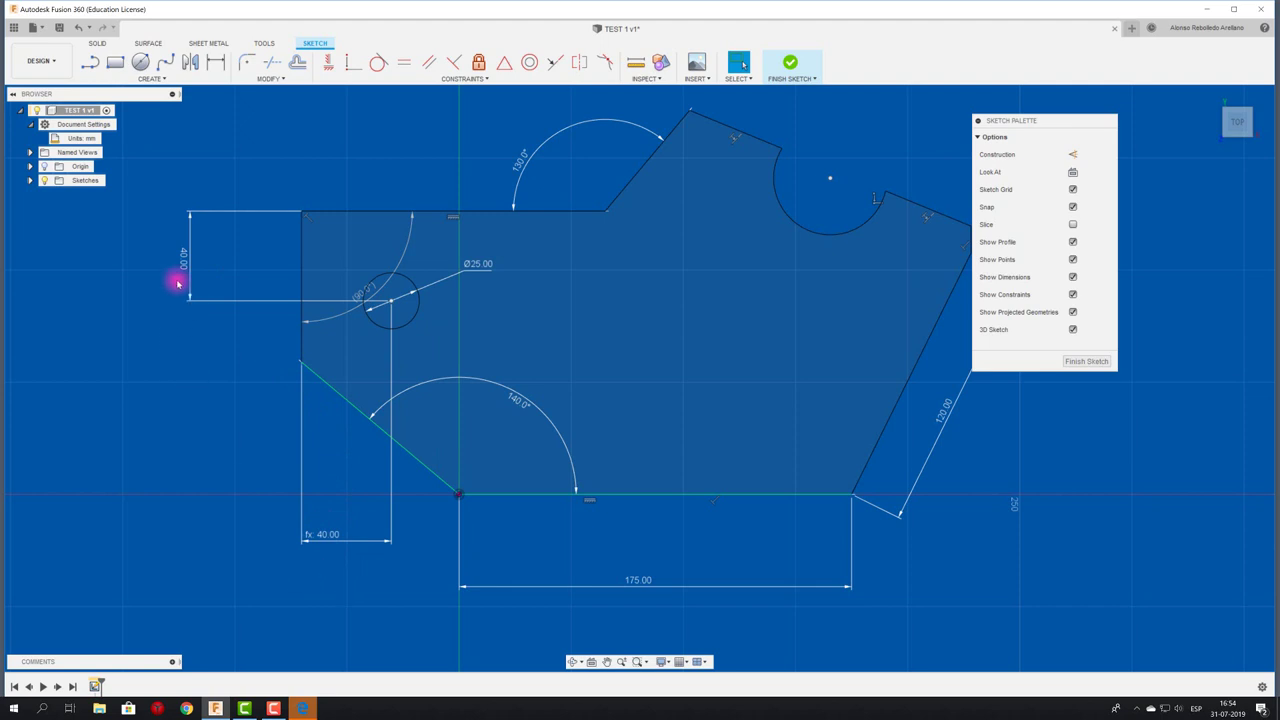
{"action": "double_click", "coordinate": [184, 262]}
{"action": "type", "text": "40/2"}
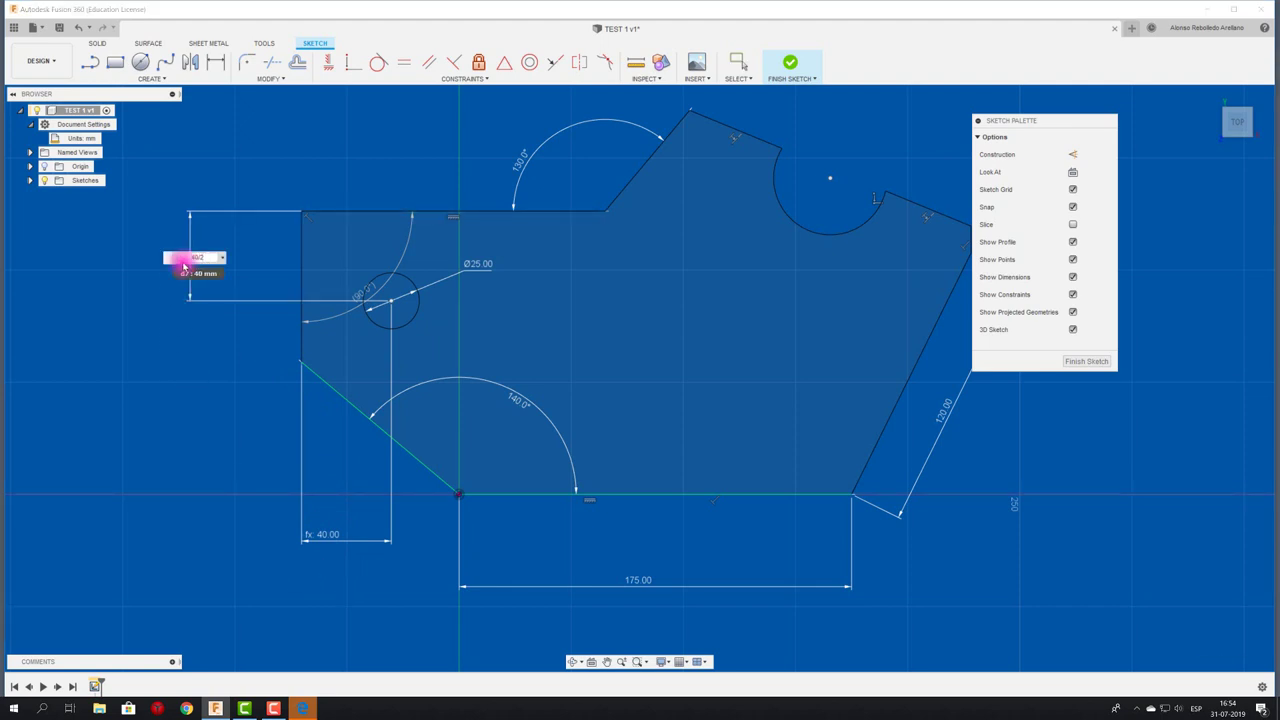
{"action": "key", "text": "Return"}
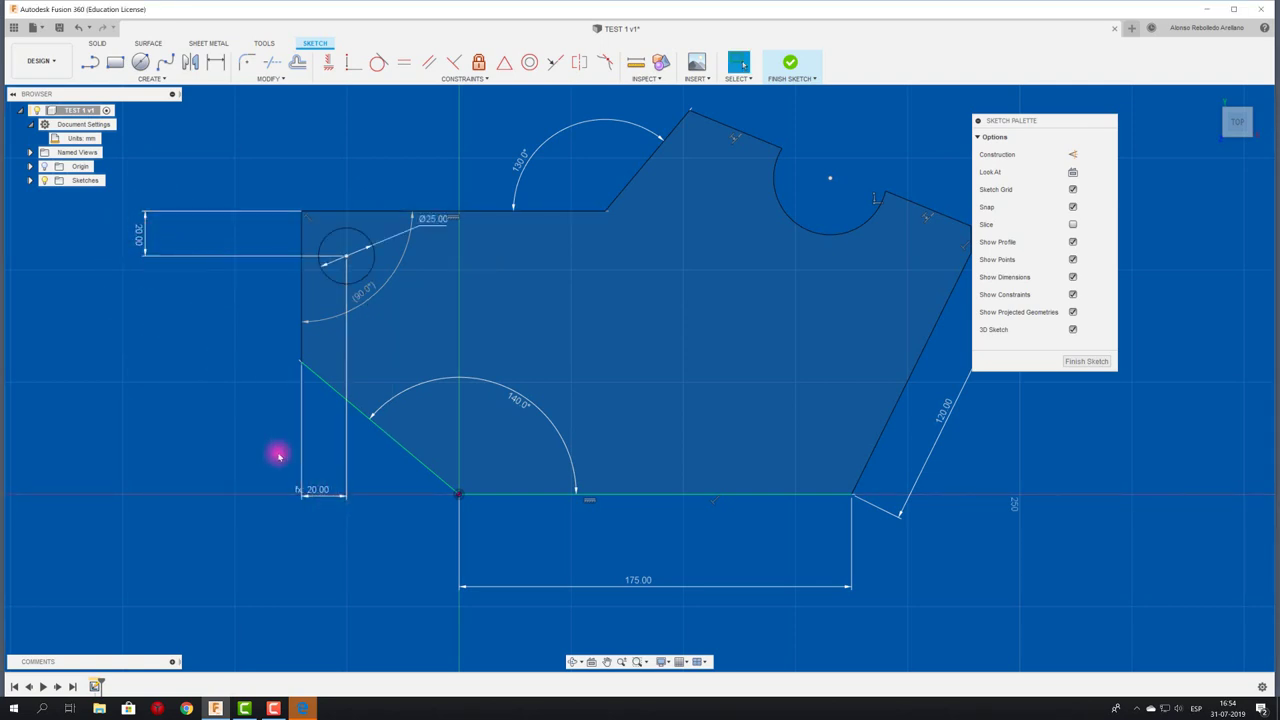
{"action": "scroll", "coordinate": [313, 538], "scroll_direction": "down", "scroll_amount": 2}
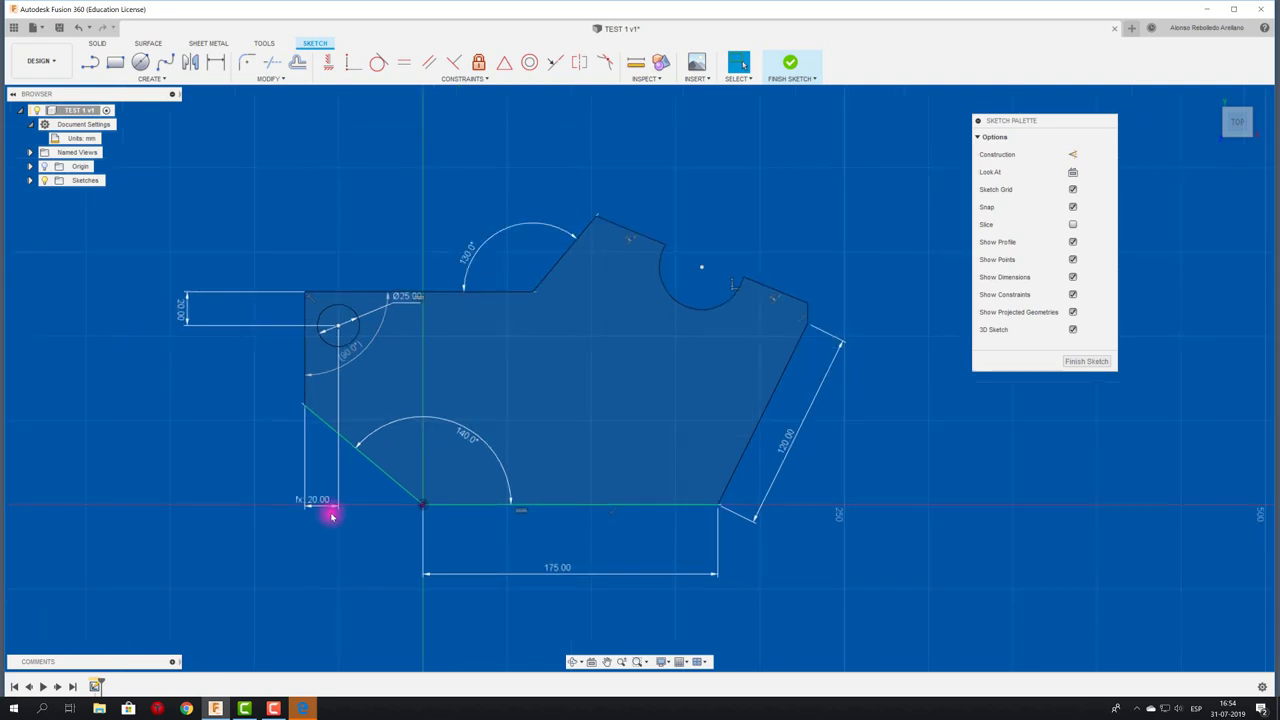
- Round the profile's bottom-right corner with a 50 mm sketch fillet
{"action": "middle_click_drag", "start_coordinate": [331, 514], "coordinate": [284, 520]}
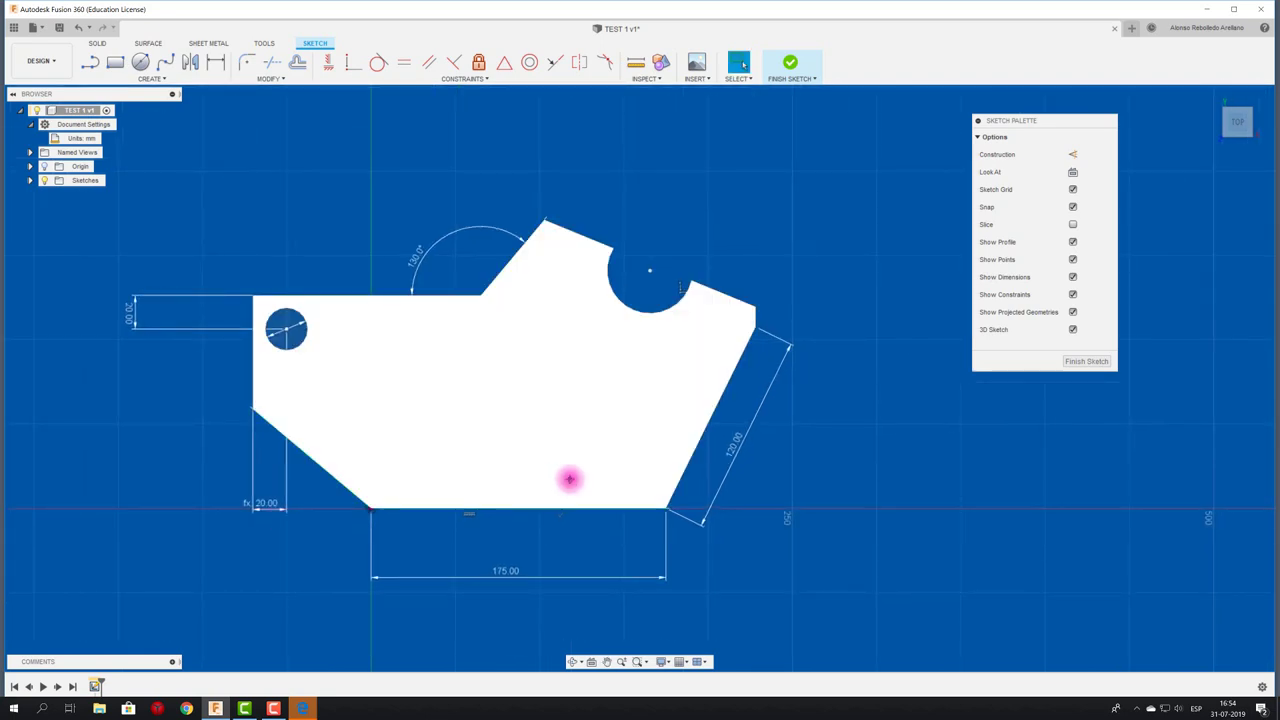
{"action": "mouse_move", "coordinate": [569, 477]}
{"action": "middle_mouse_down"}
{"action": "mouse_move", "coordinate": [540, 534]}
{"action": "mouse_move", "coordinate": [586, 489]}
{"action": "mouse_move", "coordinate": [531, 456]}
{"action": "middle_mouse_up"}
{"action": "scroll", "coordinate": [589, 489], "scroll_direction": "up", "scroll_amount": 2}
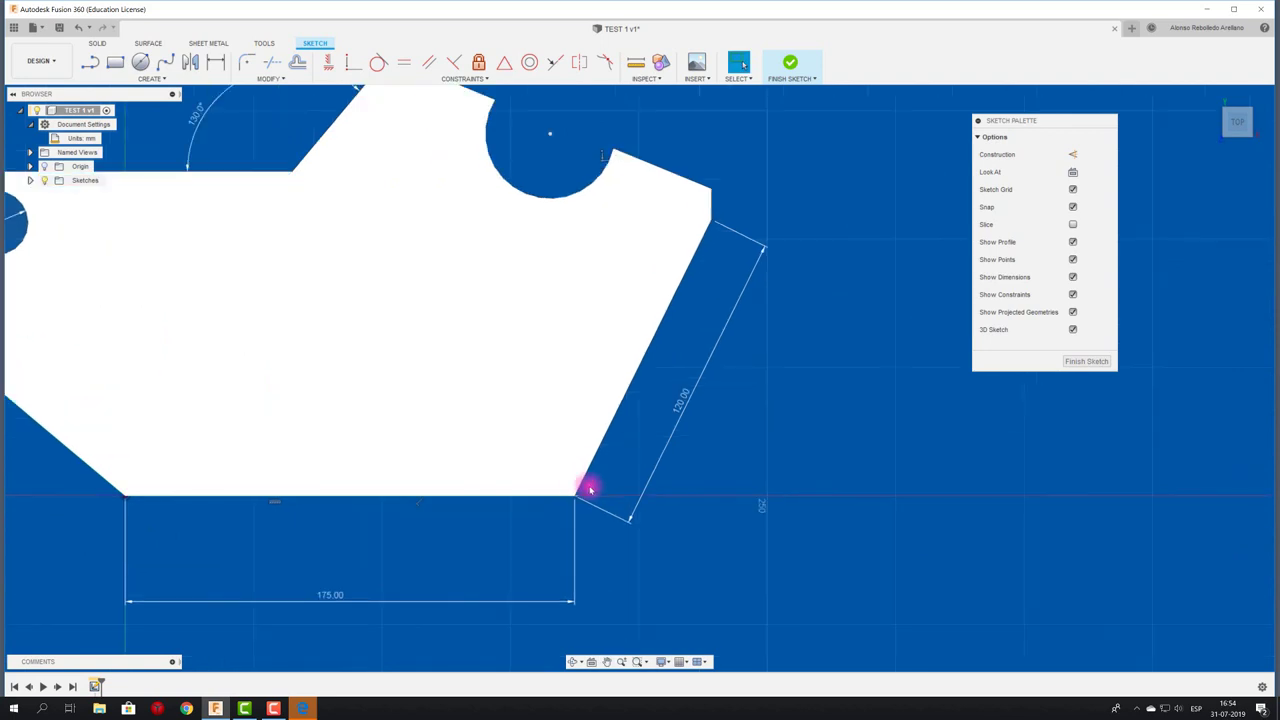
{"action": "scroll", "coordinate": [591, 489], "scroll_direction": "up", "scroll_amount": 1}
{"action": "scroll", "coordinate": [591, 489], "scroll_direction": "down", "scroll_amount": 1}
{"action": "scroll", "coordinate": [591, 489], "scroll_direction": "down", "scroll_amount": 1}
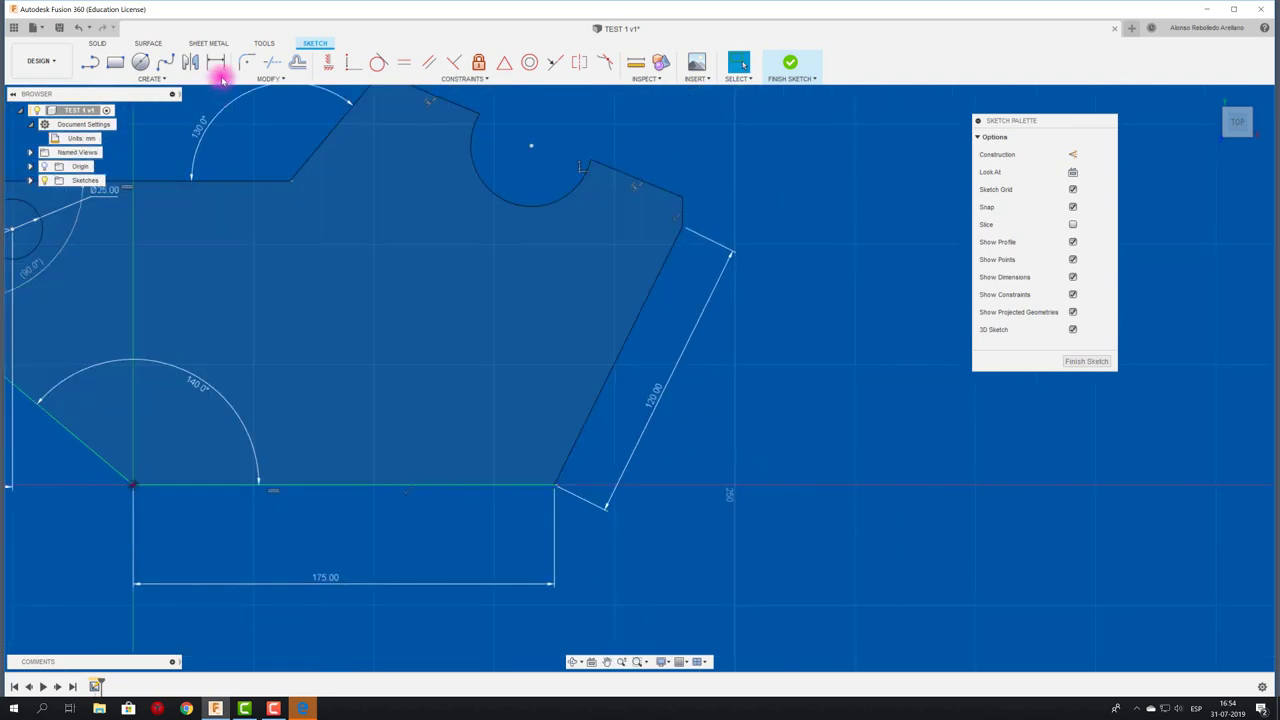
{"action": "left_click", "coordinate": [246, 62]}
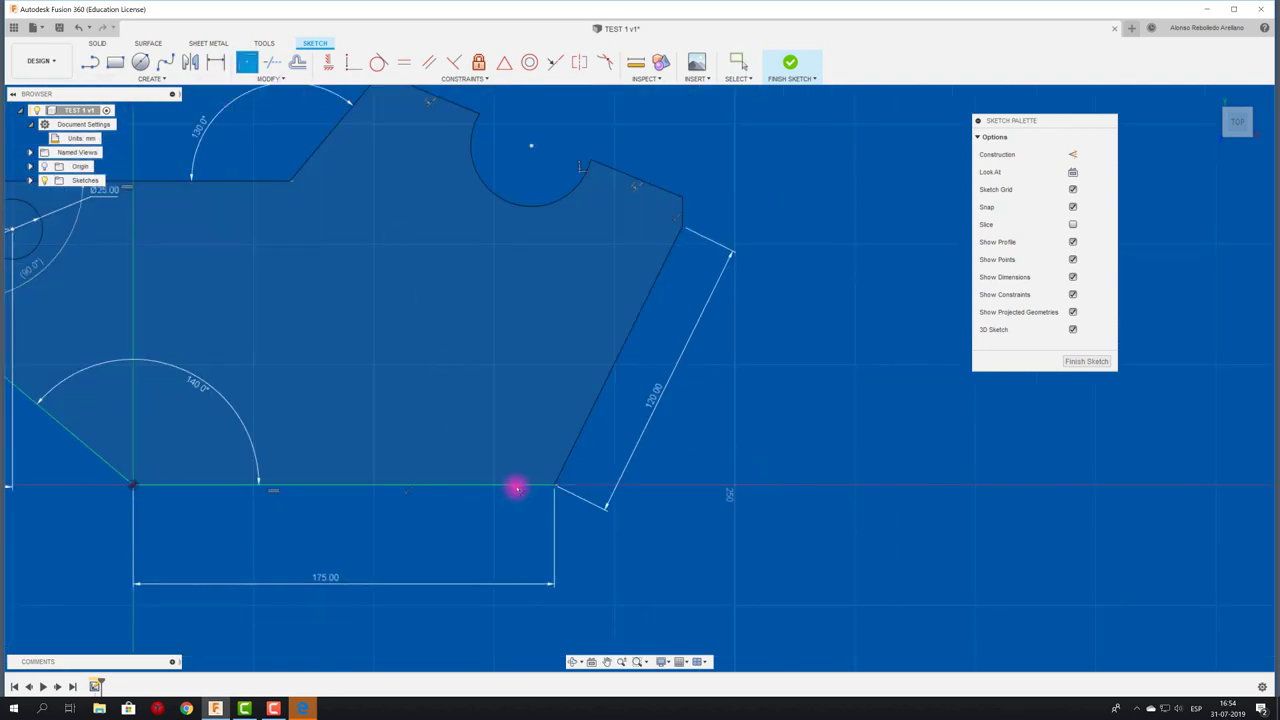
{"action": "left_click", "coordinate": [523, 484]}
{"action": "left_click", "coordinate": [563, 469]}
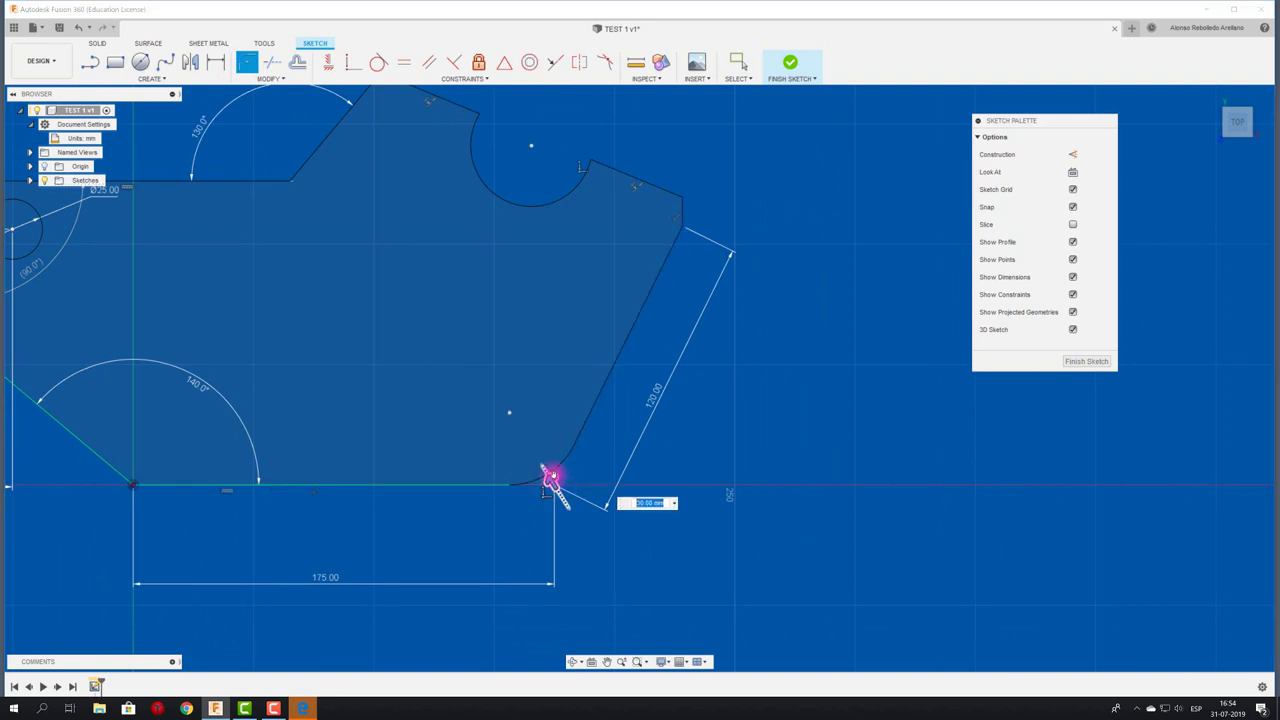
{"action": "mouse_move", "coordinate": [551, 481]}
{"action": "left_mouse_down"}
{"action": "mouse_move", "coordinate": [557, 492]}
{"action": "mouse_move", "coordinate": [536, 463]}
{"action": "left_mouse_up"}
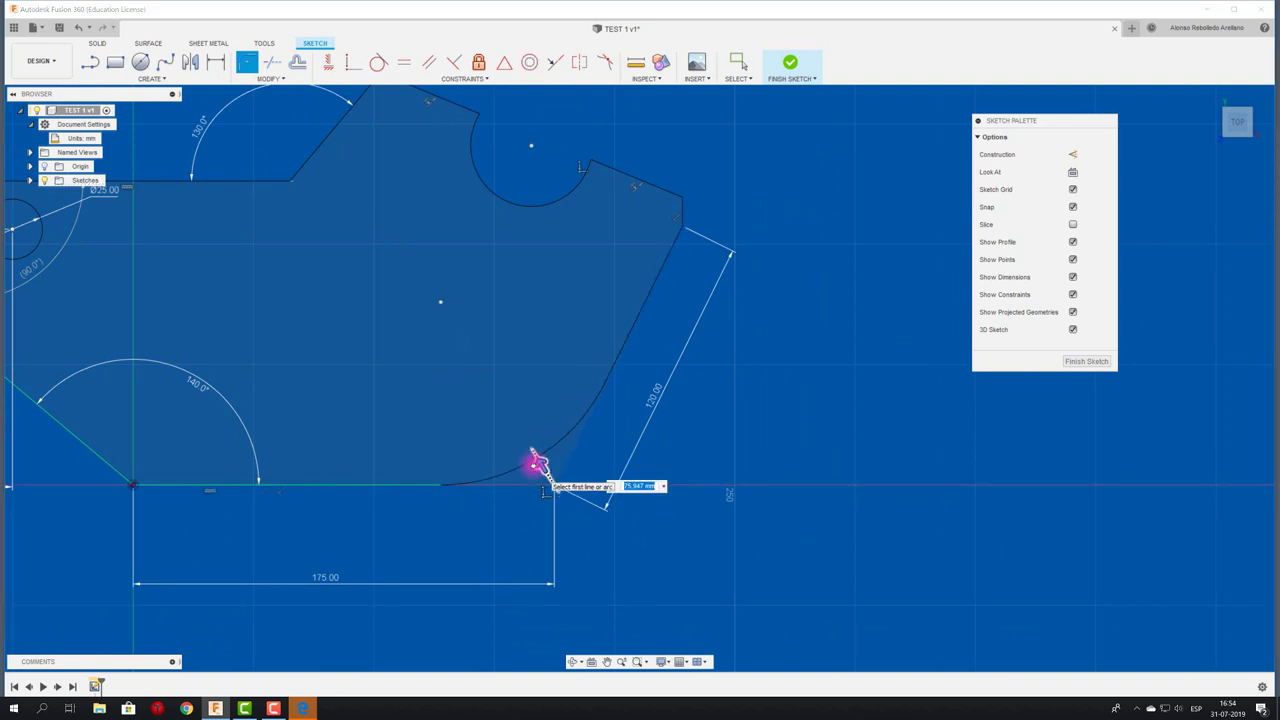
{"action": "key", "text": "Return"}
- Round the top-left corner near the Ø25 hole with a 15 mm fillet
{"action": "scroll", "coordinate": [494, 289], "scroll_direction": "down", "scroll_amount": 3}
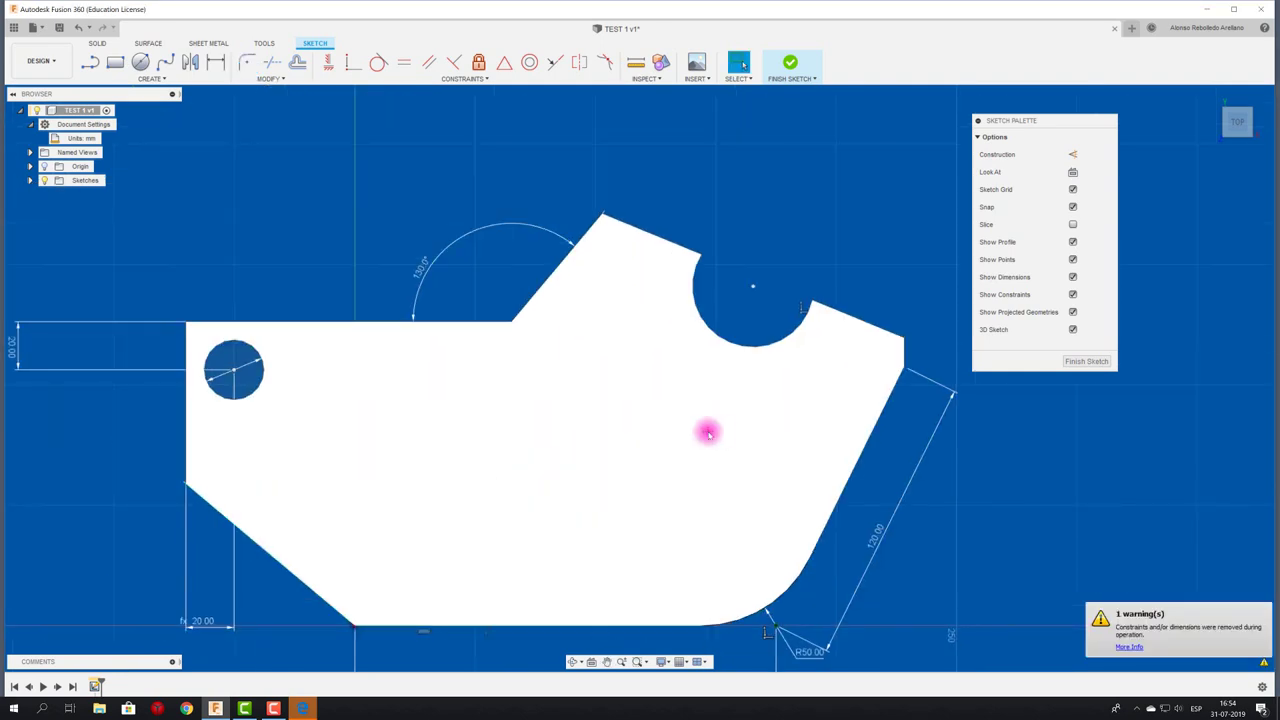
{"action": "middle_click_drag", "start_coordinate": [706, 431], "coordinate": [561, 413]}
{"action": "scroll", "coordinate": [277, 317], "scroll_direction": "up", "scroll_amount": 5}
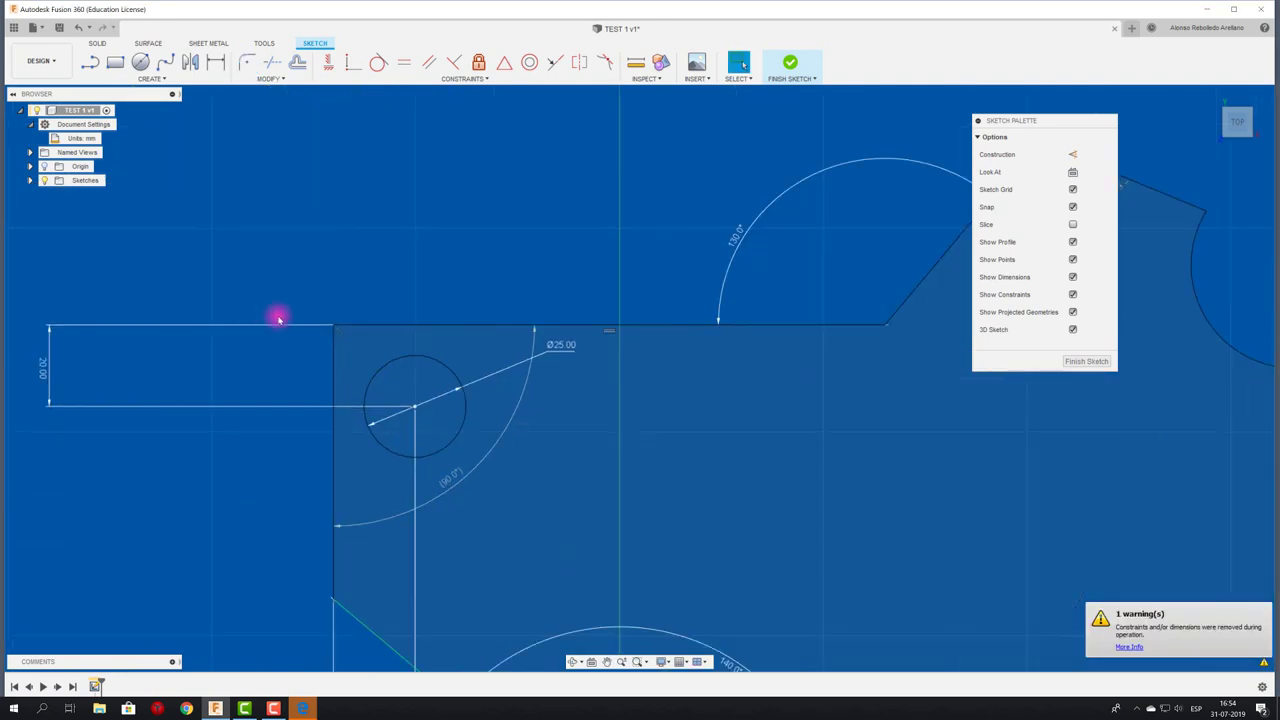
{"action": "left_click", "coordinate": [253, 64]}
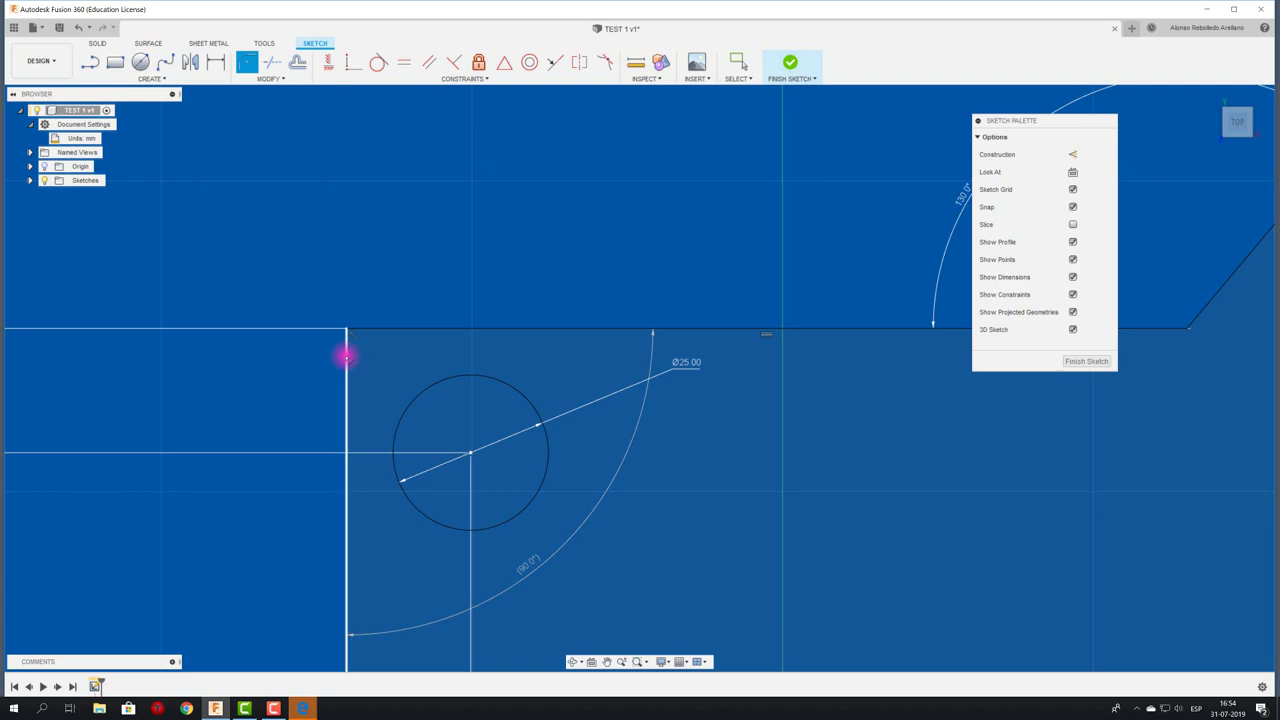
{"action": "left_click", "coordinate": [347, 350]}
{"action": "left_click", "coordinate": [370, 329]}
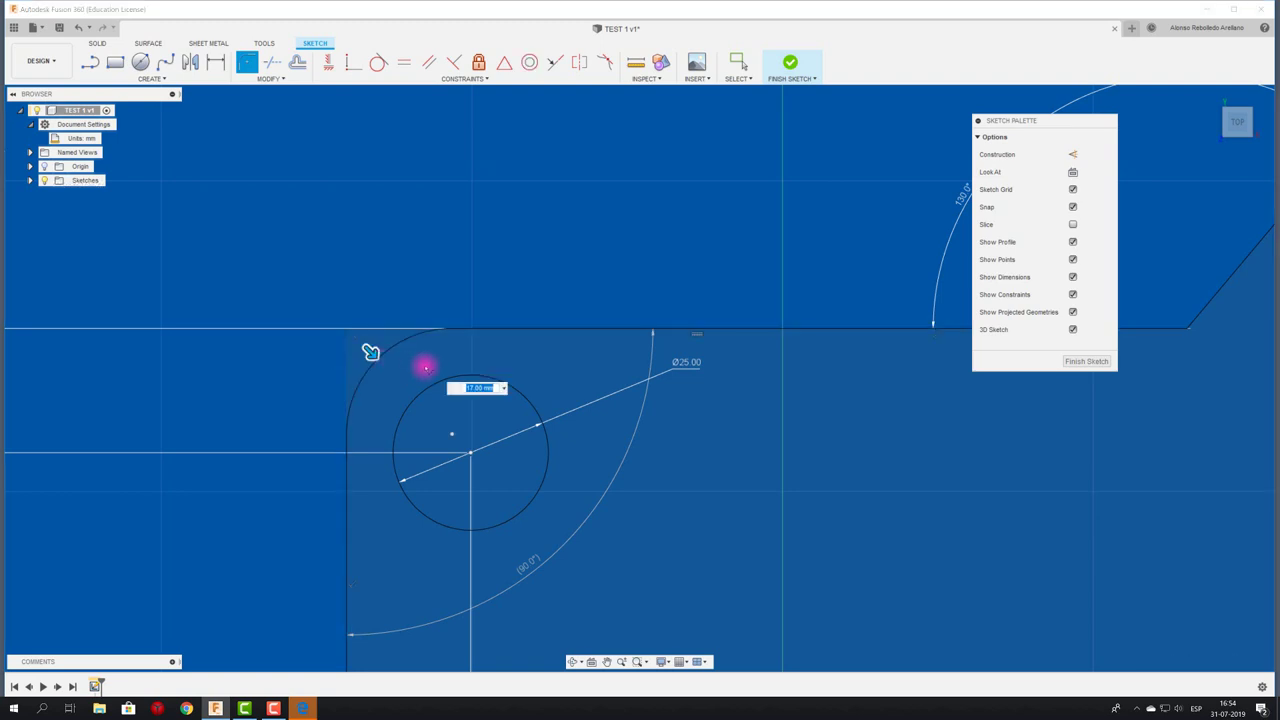
{"action": "left_click", "coordinate": [741, 64]}
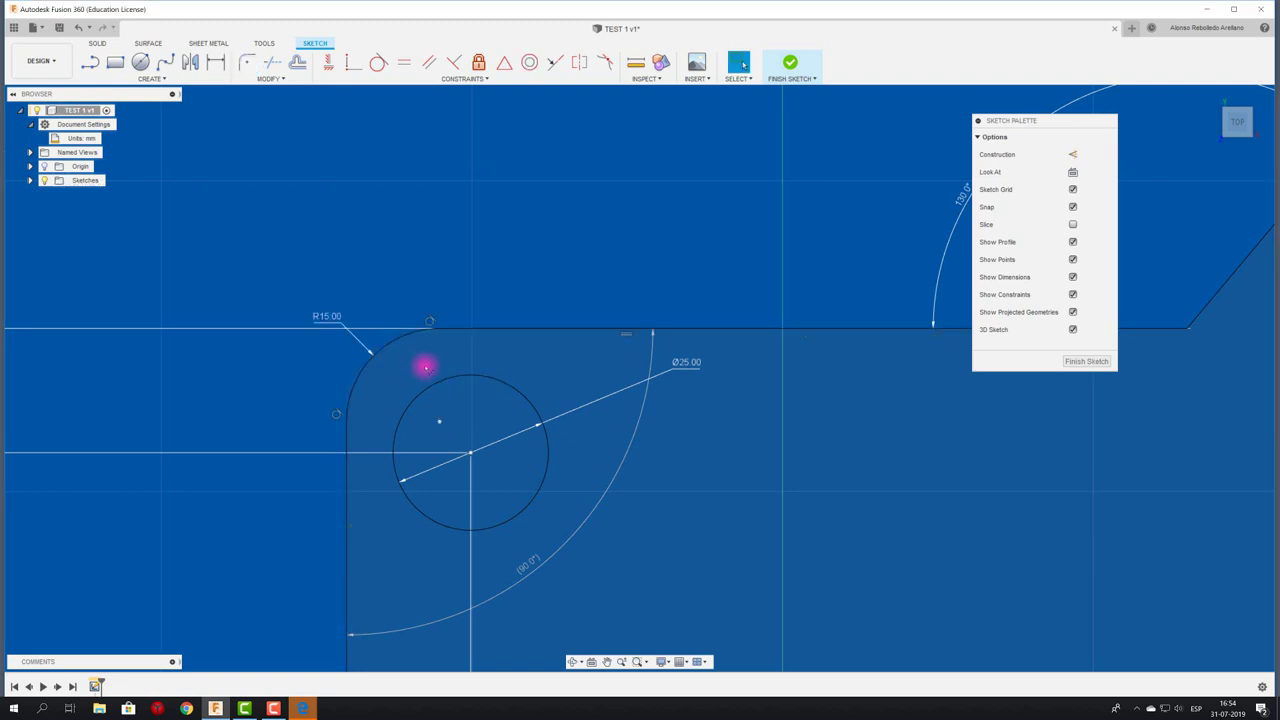
{"action": "scroll", "coordinate": [320, 200], "scroll_direction": "down", "scroll_amount": 3}
{"action": "scroll", "coordinate": [289, 200], "scroll_direction": "down", "scroll_amount": 2}
{"action": "scroll", "coordinate": [293, 225], "scroll_direction": "down", "scroll_amount": 2}
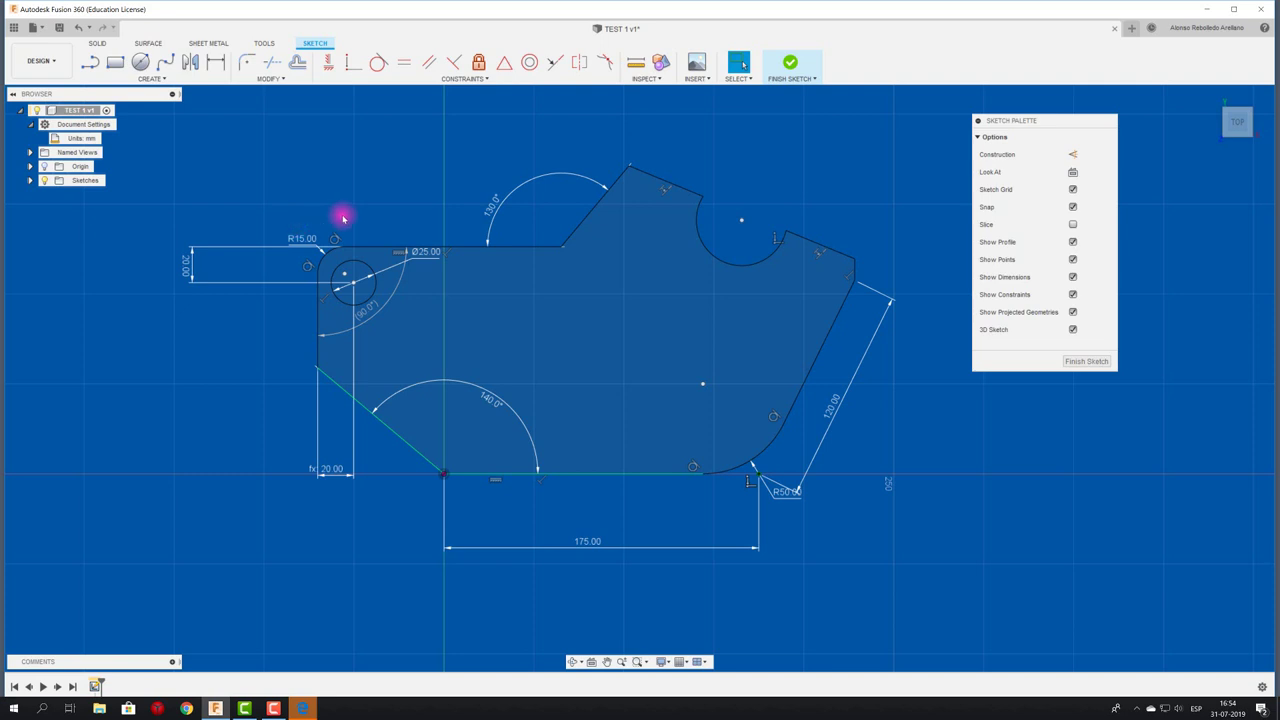
- Window-select and delete the entire old filleted sketch
{"action": "middle_click_drag", "start_coordinate": [437, 277], "coordinate": [194, 389]}
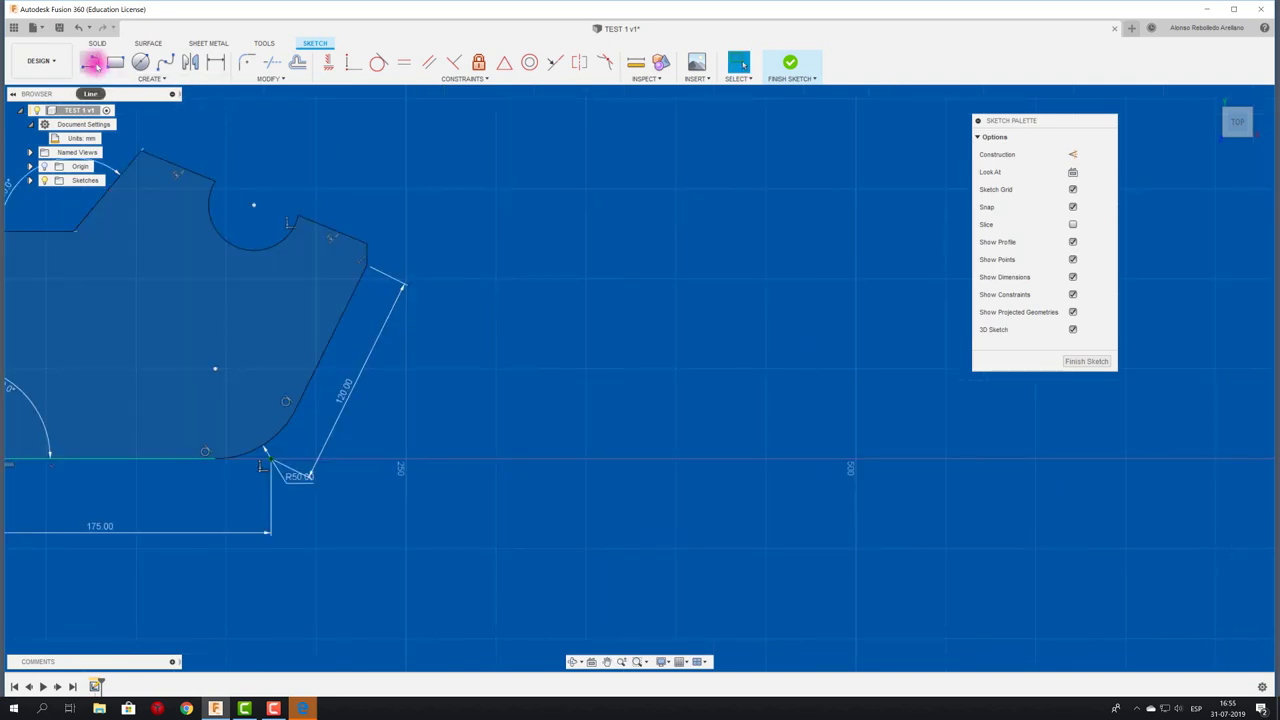
{"action": "left_click", "coordinate": [92, 62]}
{"action": "middle_click_drag", "start_coordinate": [458, 306], "coordinate": [845, 327]}
{"action": "key", "text": "Escape"}
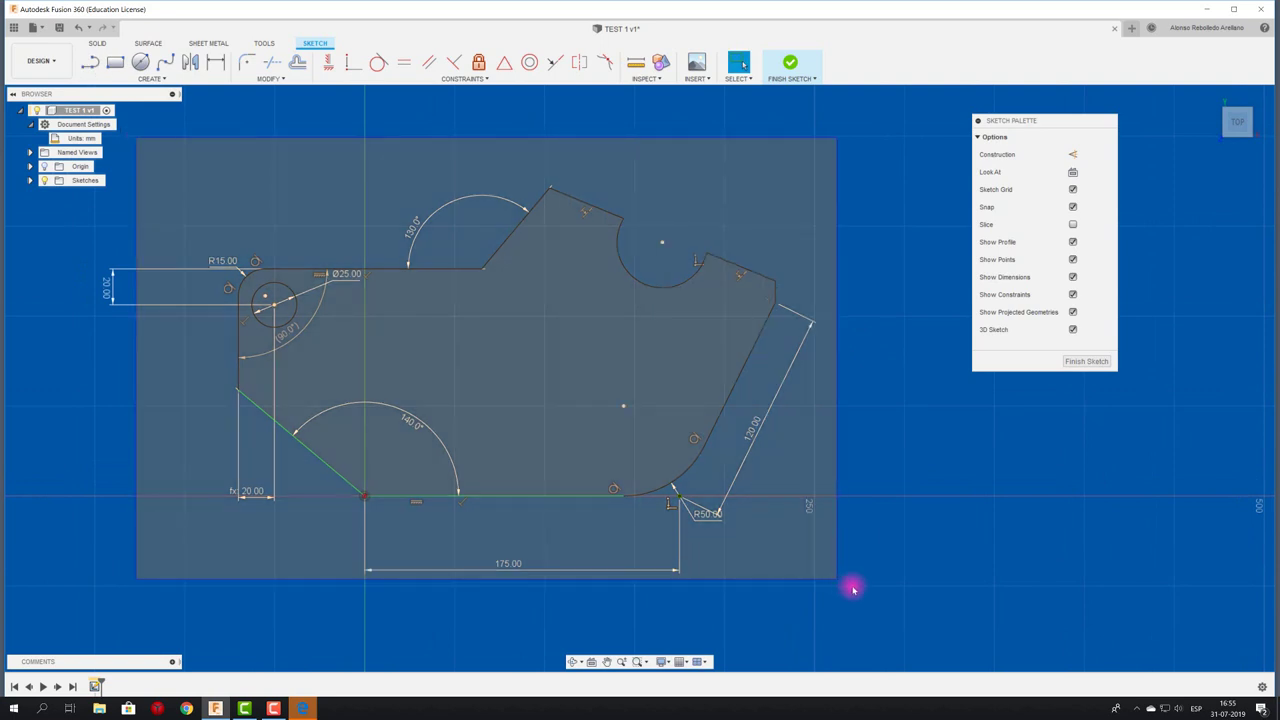
{"action": "left_click_drag", "start_coordinate": [625, 505], "coordinate": [872, 610]}
{"action": "key", "text": "Delete"}
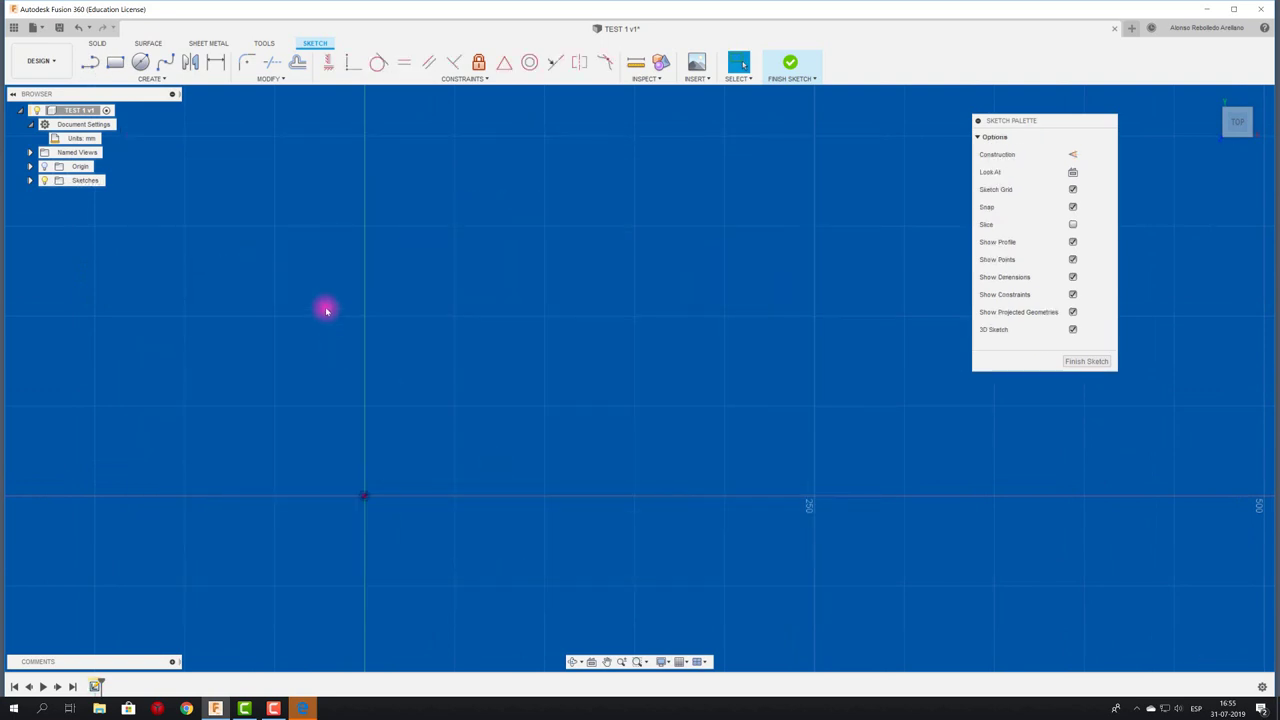
- Draw a 100 mm base line from the origin and a 75 mm vertical riser
{"action": "left_click", "coordinate": [90, 64]}
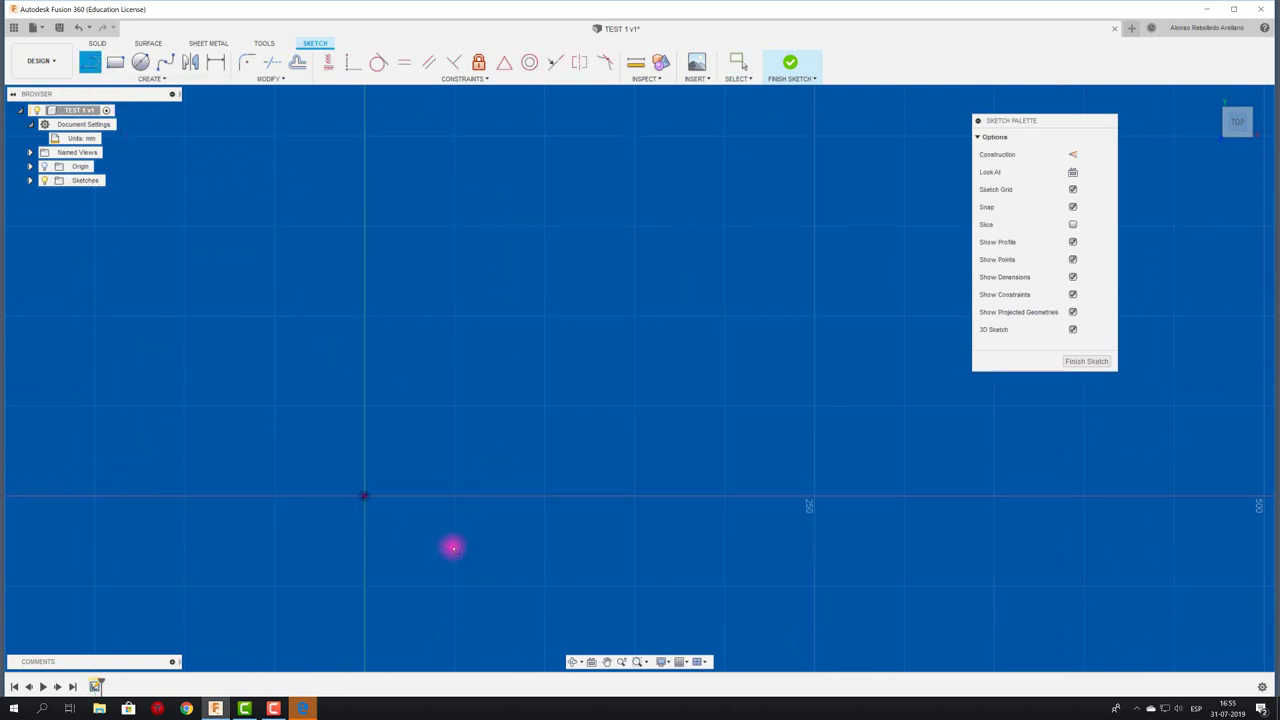
{"action": "left_click", "coordinate": [363, 496]}
{"action": "type", "text": "100"}
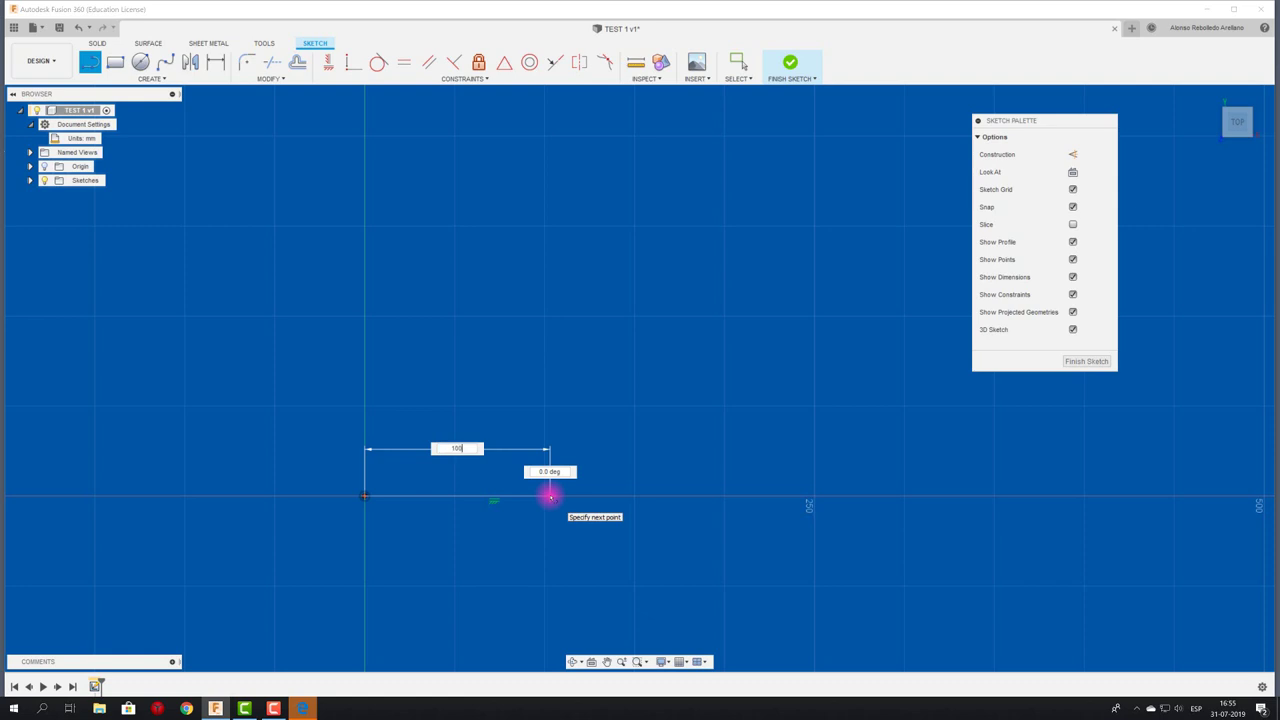
{"action": "key", "text": "Tab"}
{"action": "key", "text": "Return"}
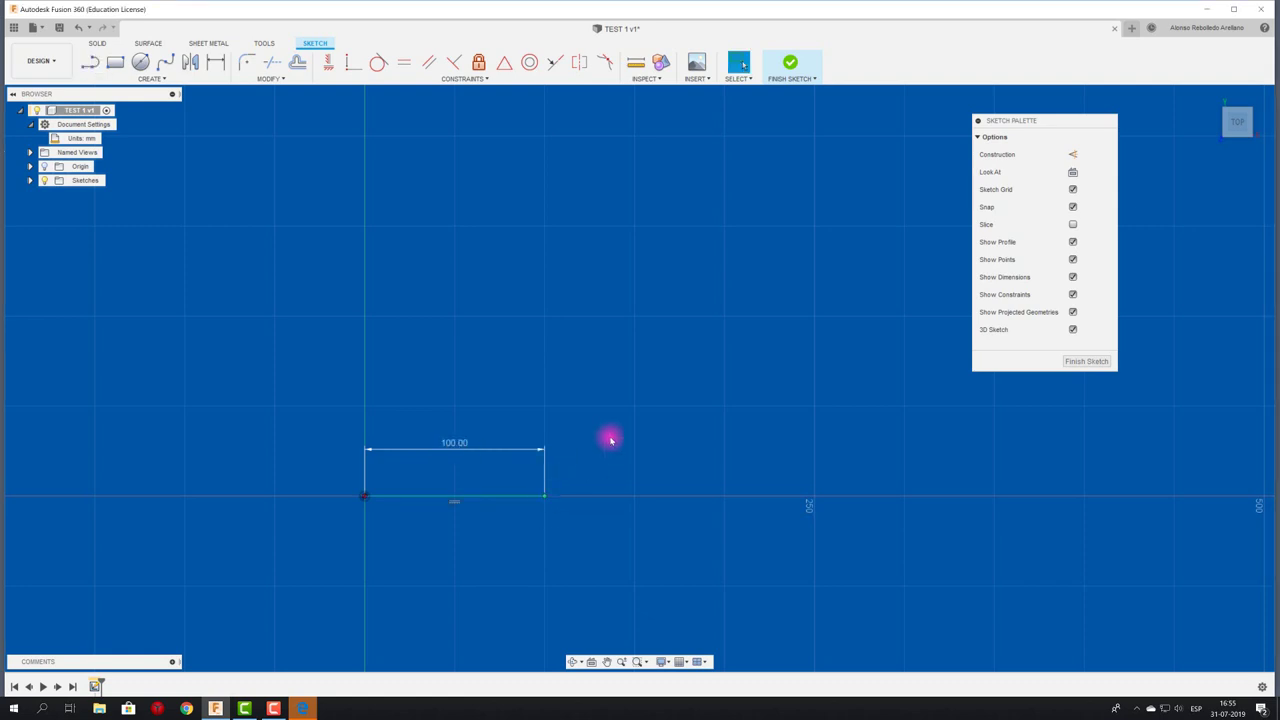
{"action": "left_click_drag", "start_coordinate": [544, 496], "coordinate": [541, 348]}
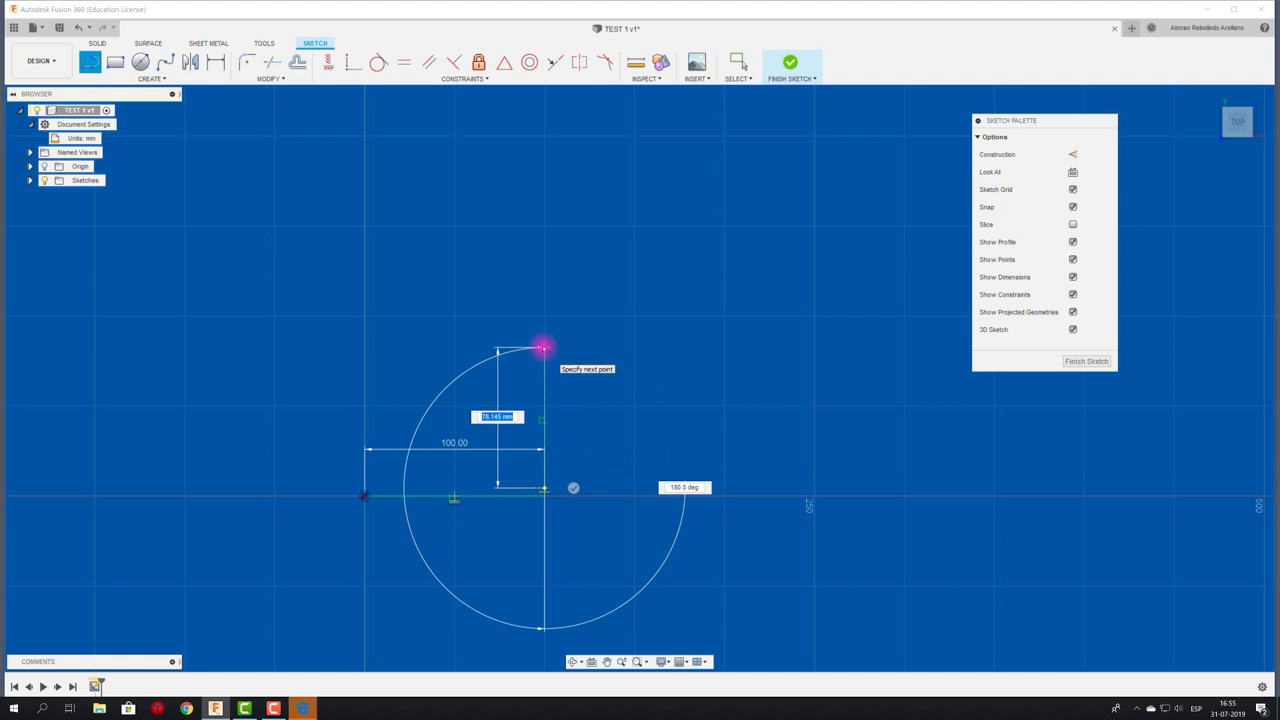
{"action": "key", "text": "Return"}
{"action": "key", "text": "Escape"}
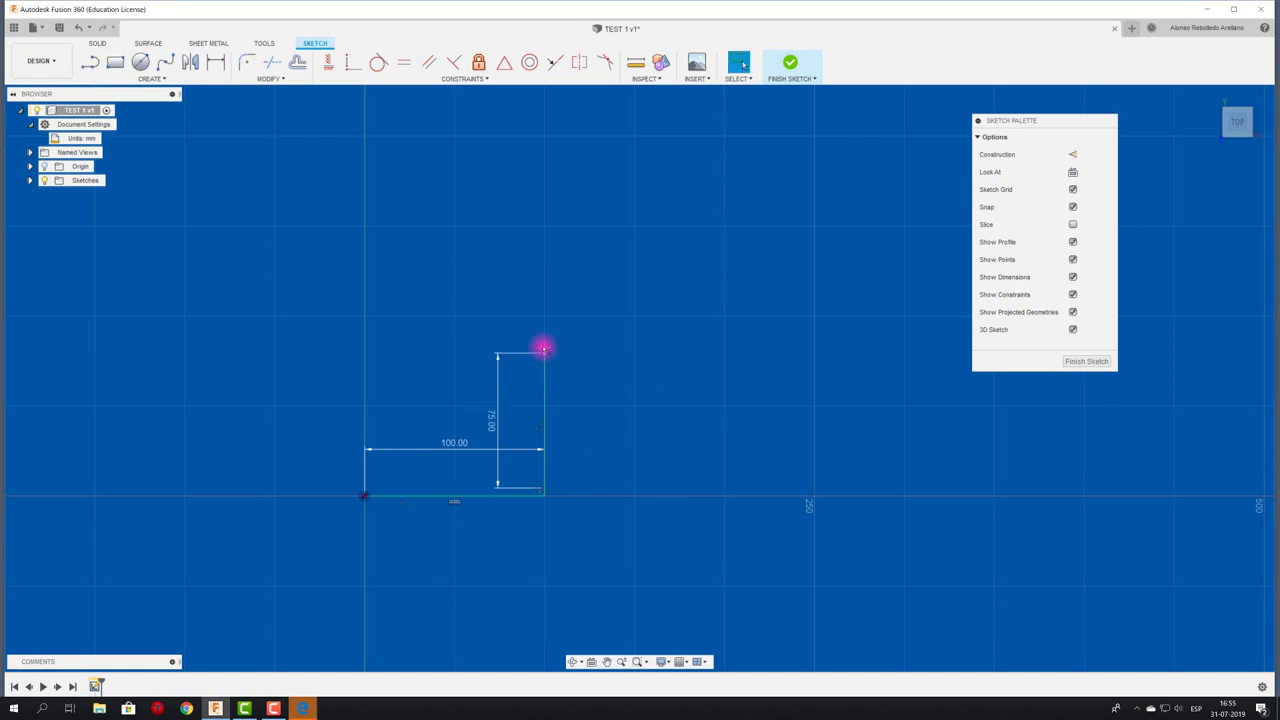
- Add an angled line from the riser's top and dimension it to 60 mm
{"action": "key", "text": "l"}
{"action": "left_click", "coordinate": [549, 354]}
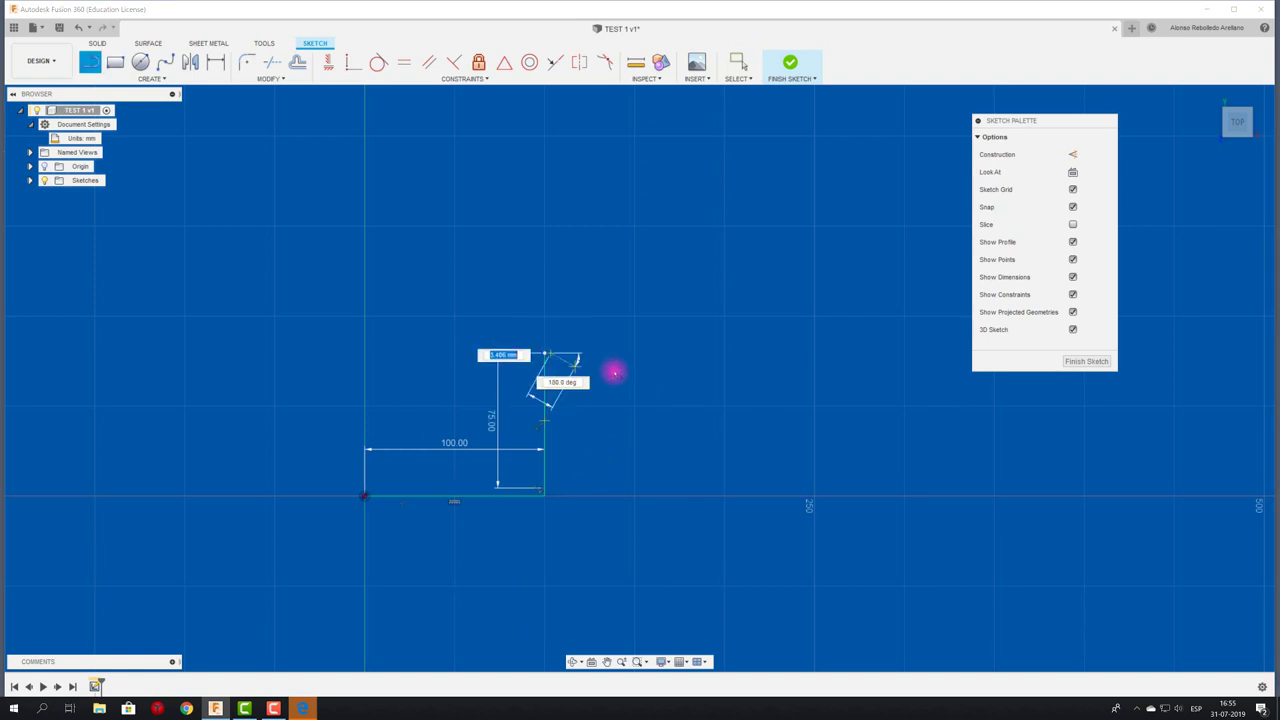
{"action": "left_click", "coordinate": [610, 257]}
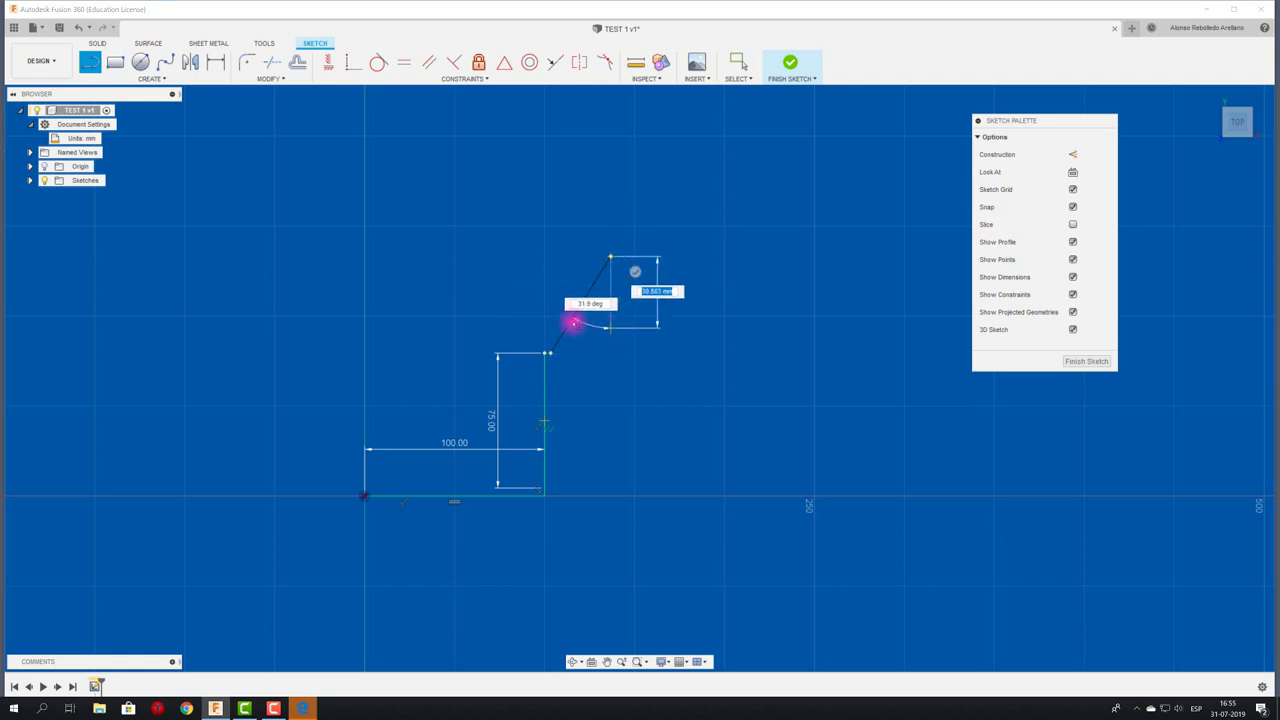
{"action": "key", "text": "Escape"}
{"action": "scroll", "coordinate": [560, 345], "scroll_direction": "up", "scroll_amount": 2}
{"action": "scroll", "coordinate": [586, 355], "scroll_direction": "up", "scroll_amount": 2}
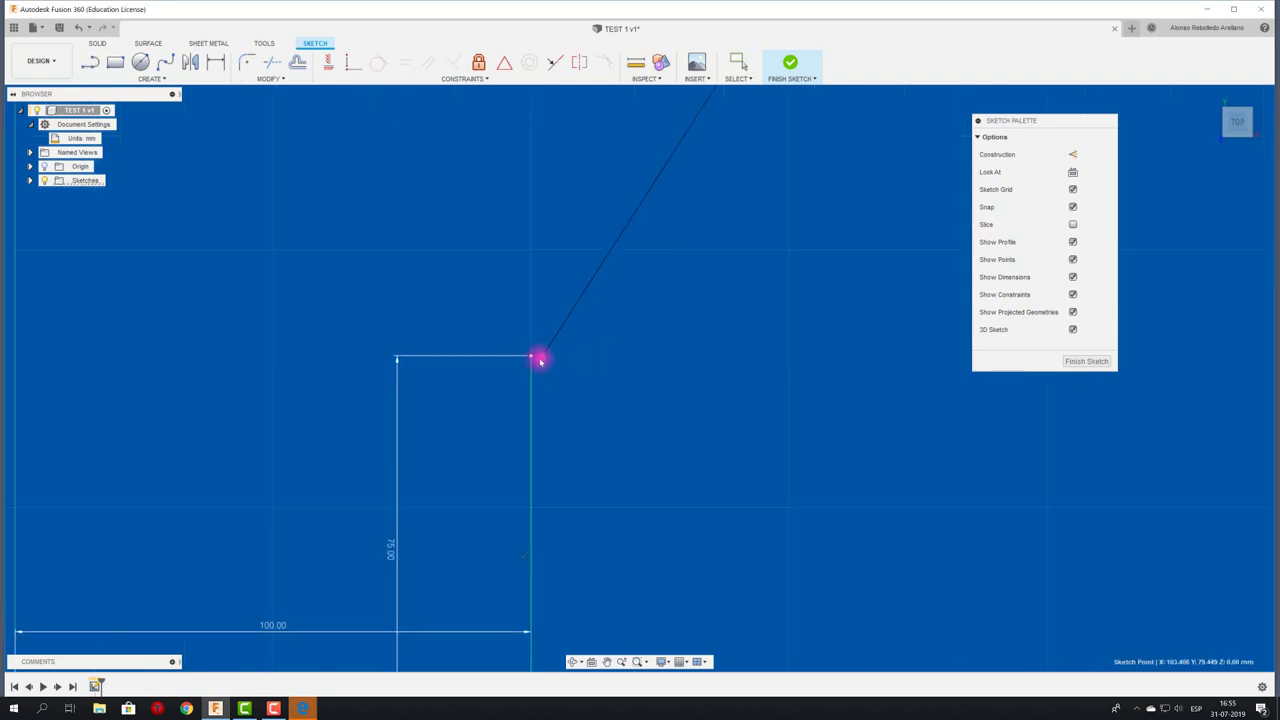
{"action": "scroll", "coordinate": [600, 378], "scroll_direction": "down", "scroll_amount": 3}
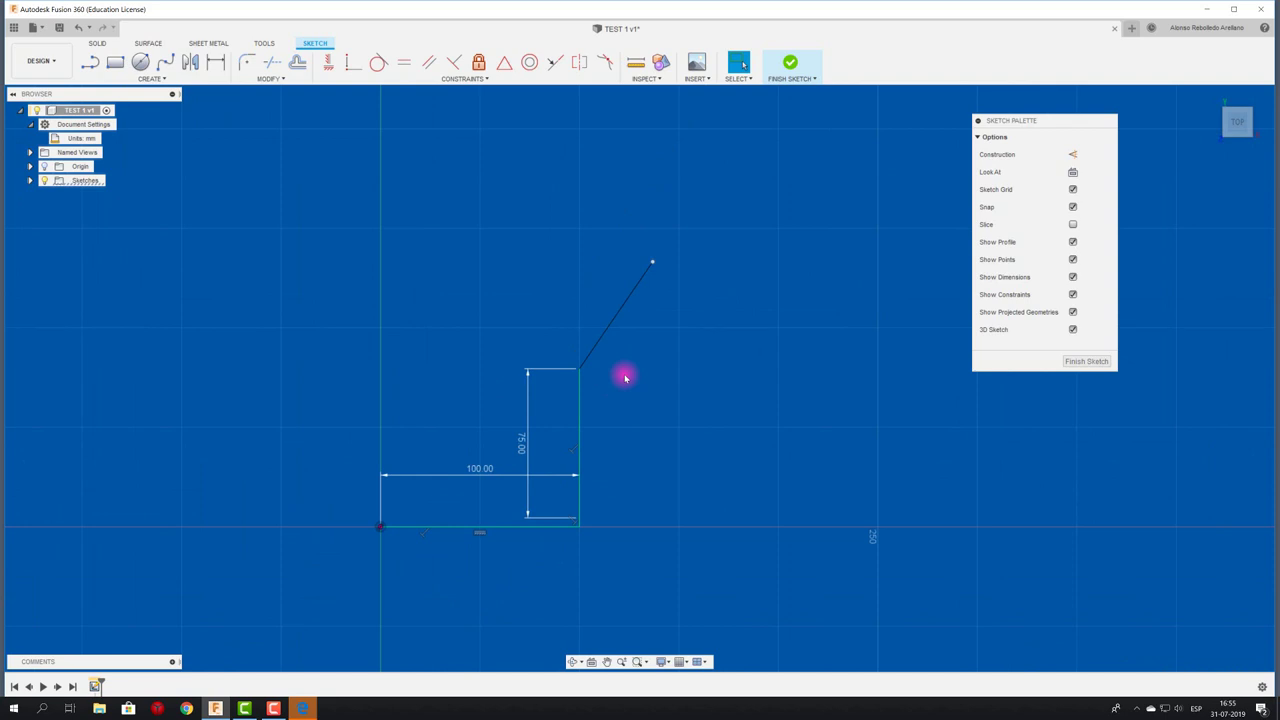
{"action": "key", "text": "d"}
{"action": "left_click", "coordinate": [620, 309]}
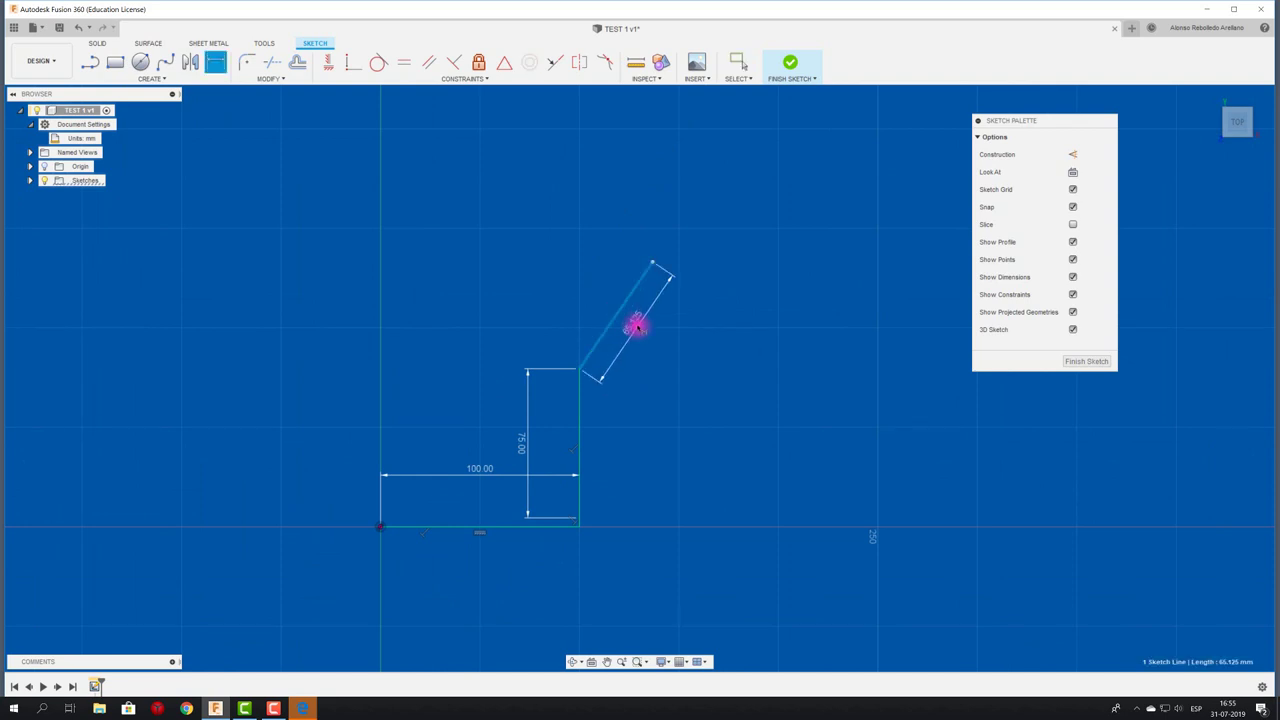
{"action": "left_click", "coordinate": [637, 326]}
{"action": "key", "text": "Return"}
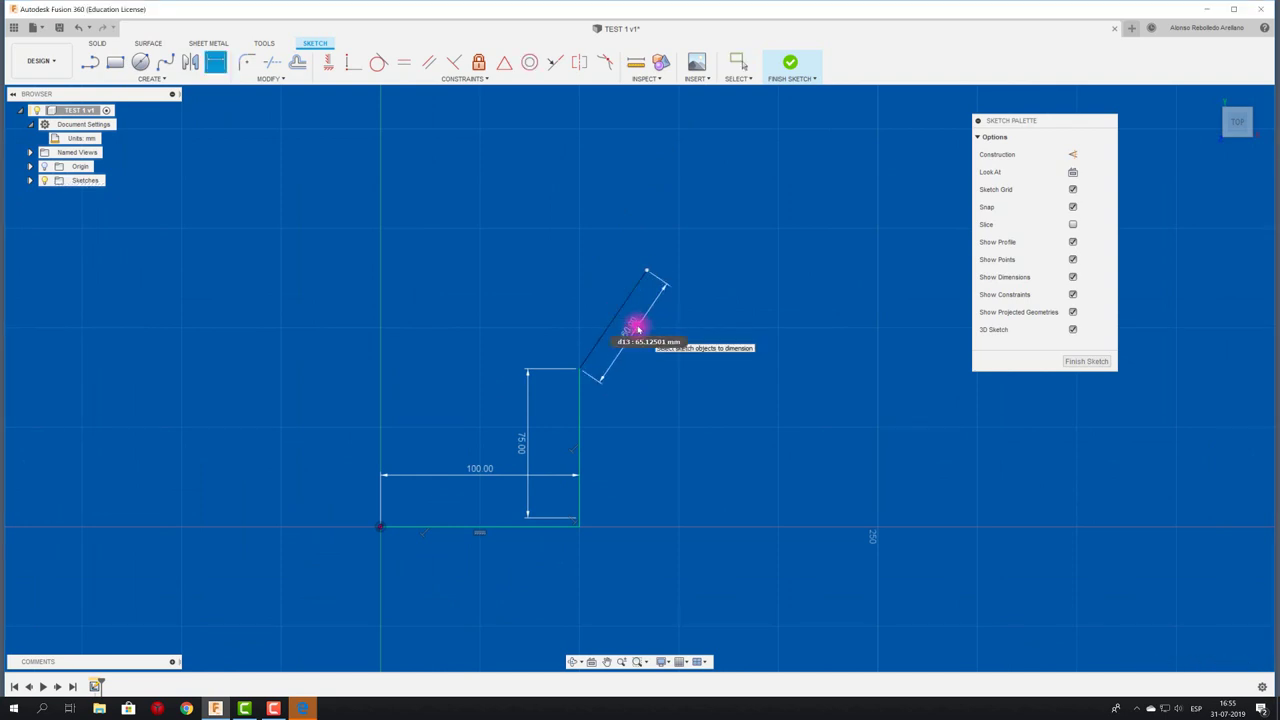
- Draw the remaining top, left and short edges, closing the polygon at the origin
{"action": "key", "text": "l"}
{"action": "left_click", "coordinate": [647, 270]}
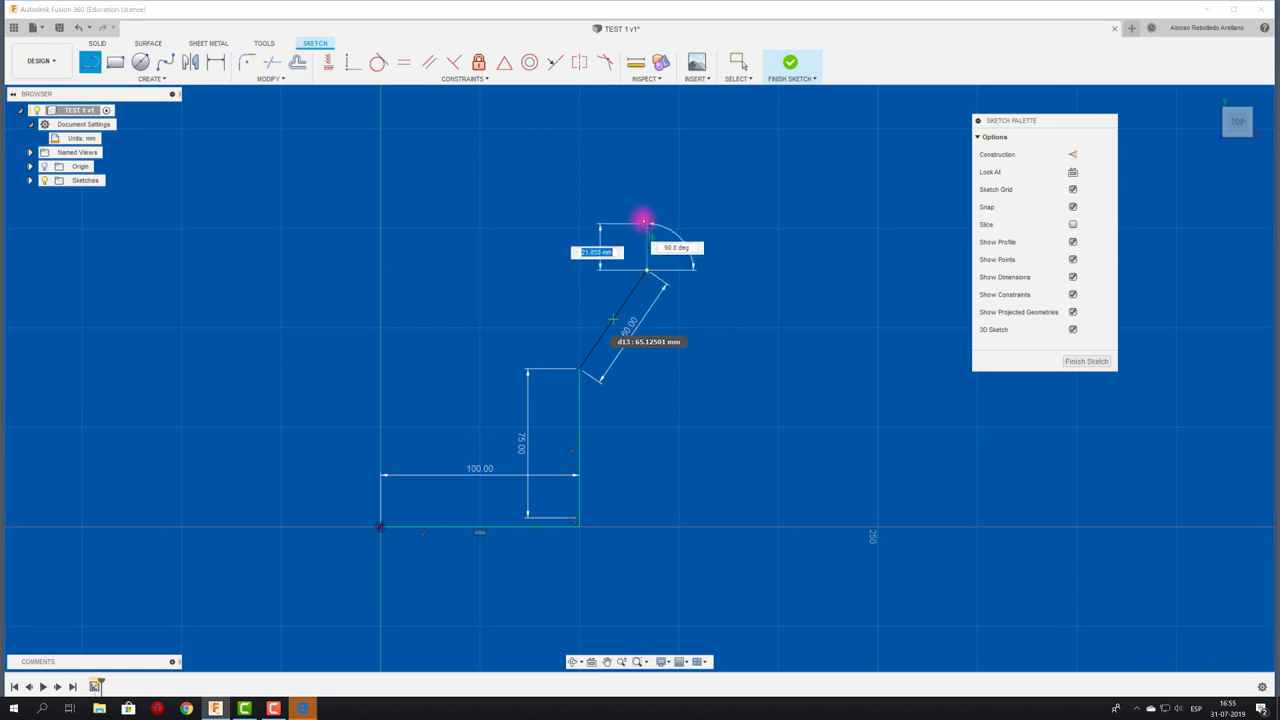
{"action": "left_click", "coordinate": [647, 218]}
{"action": "left_click", "coordinate": [512, 218]}
{"action": "left_click", "coordinate": [422, 290]}
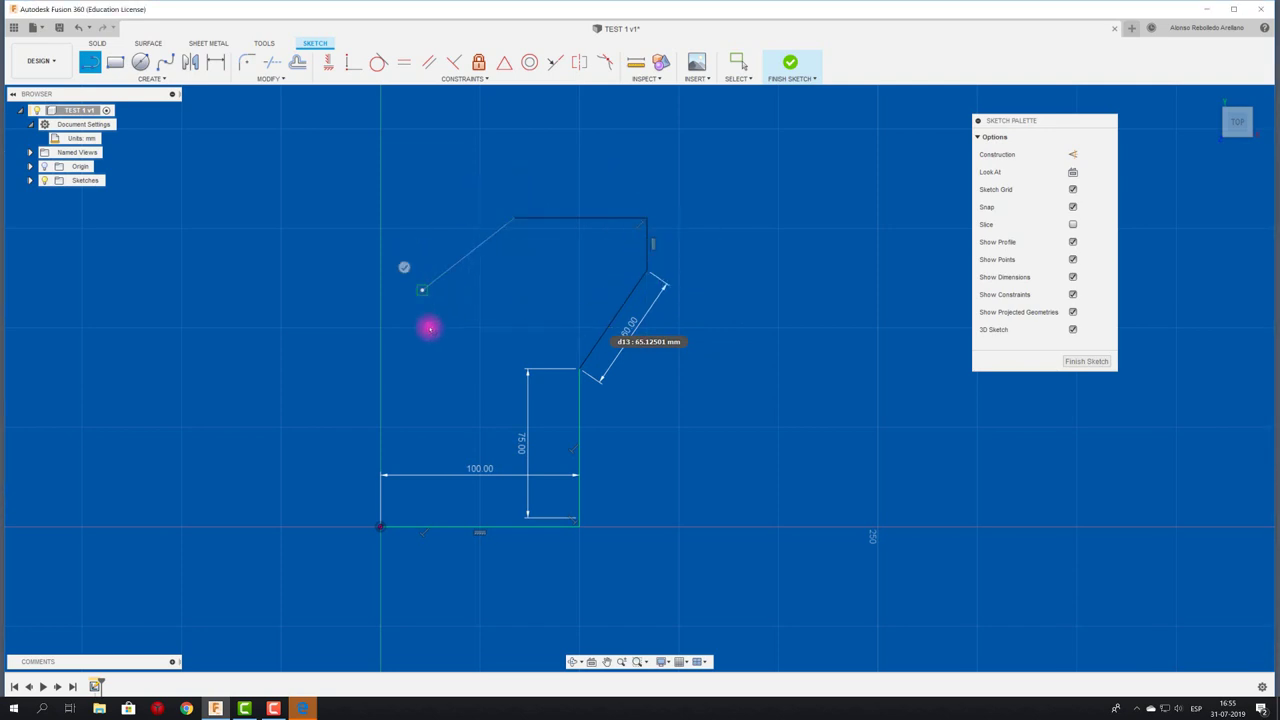
{"action": "left_click", "coordinate": [423, 399]}
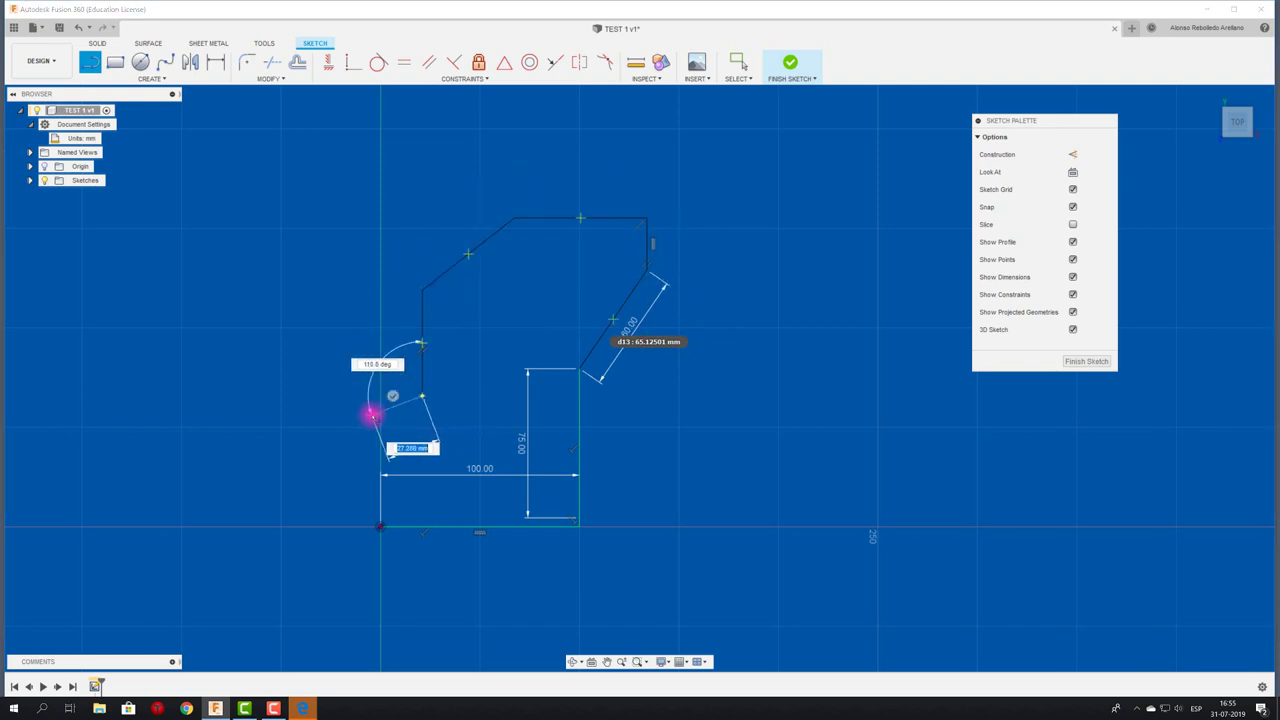
{"action": "left_click", "coordinate": [323, 415]}
{"action": "left_click", "coordinate": [380, 527]}
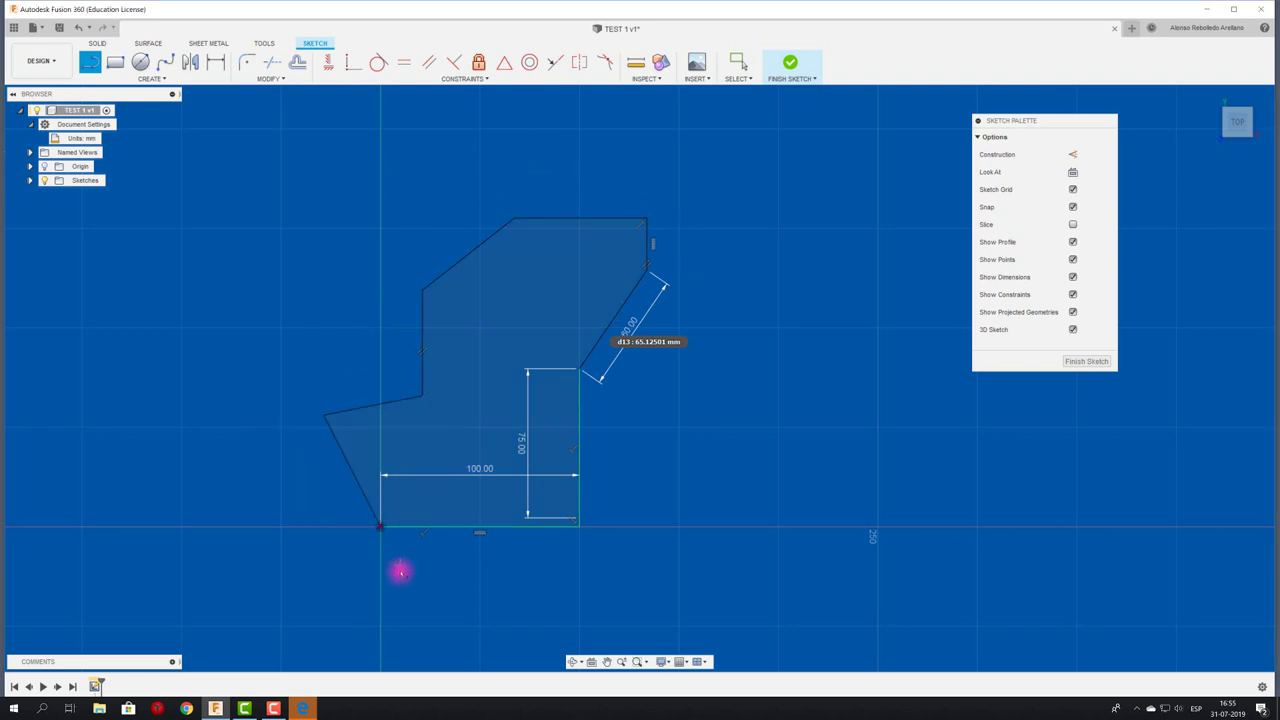
- Draw a long diagonal cutting line across the profile to its lower right
{"action": "key", "text": "Escape"}
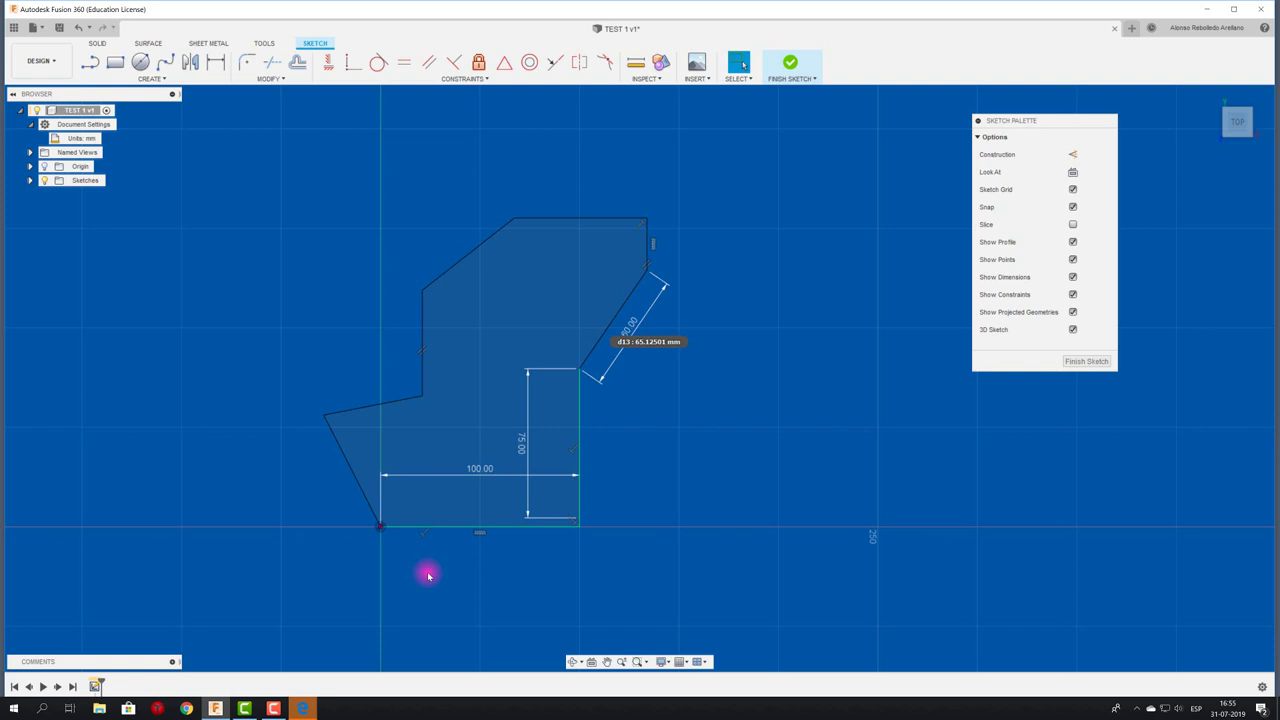
{"action": "left_click", "coordinate": [89, 62]}
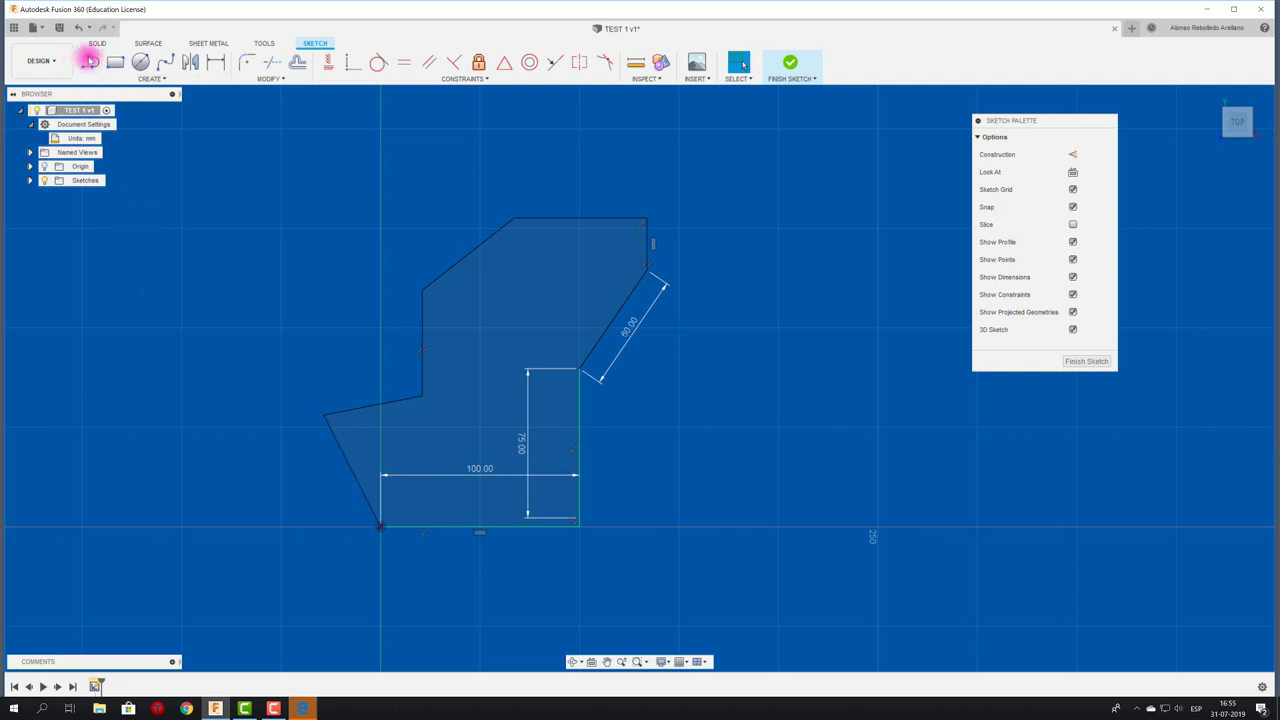
{"action": "left_click", "coordinate": [723, 524]}
{"action": "key", "text": "Escape"}
- Trim the slanted edges, top edge and short vertical edge beyond the cut line
{"action": "key", "text": "t"}
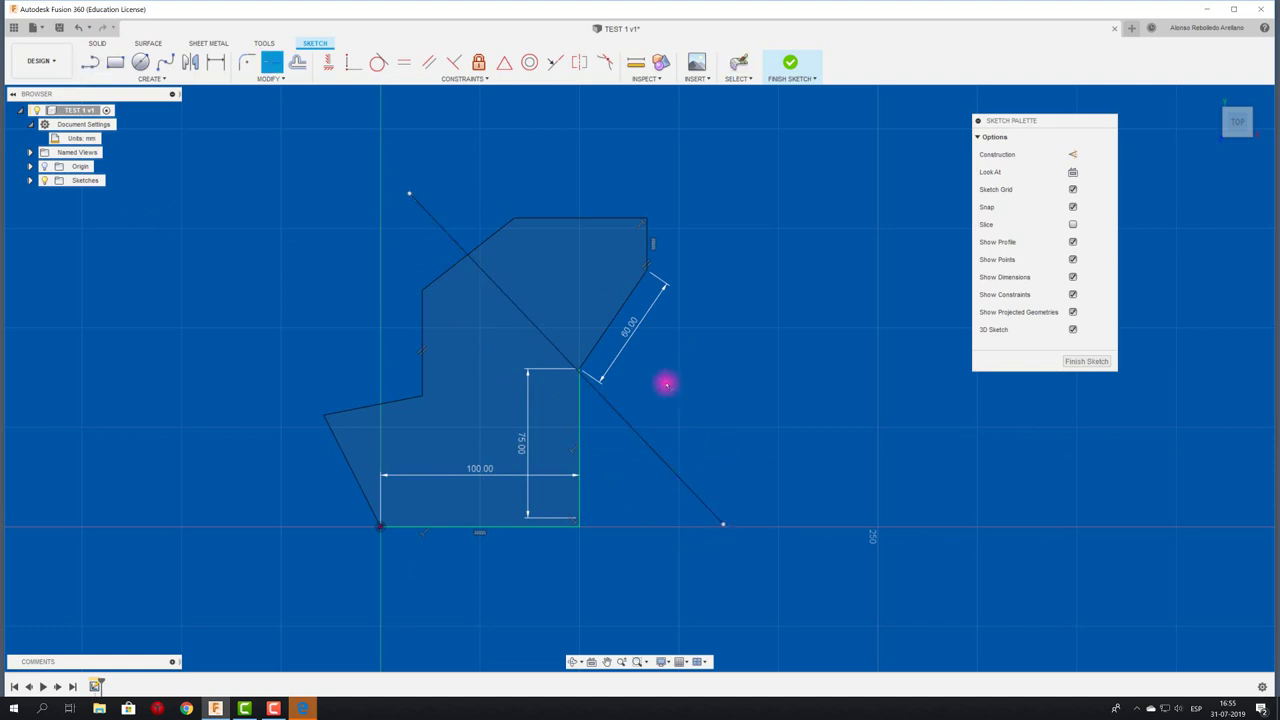
{"action": "left_click", "coordinate": [596, 341]}
{"action": "left_click", "coordinate": [530, 234]}
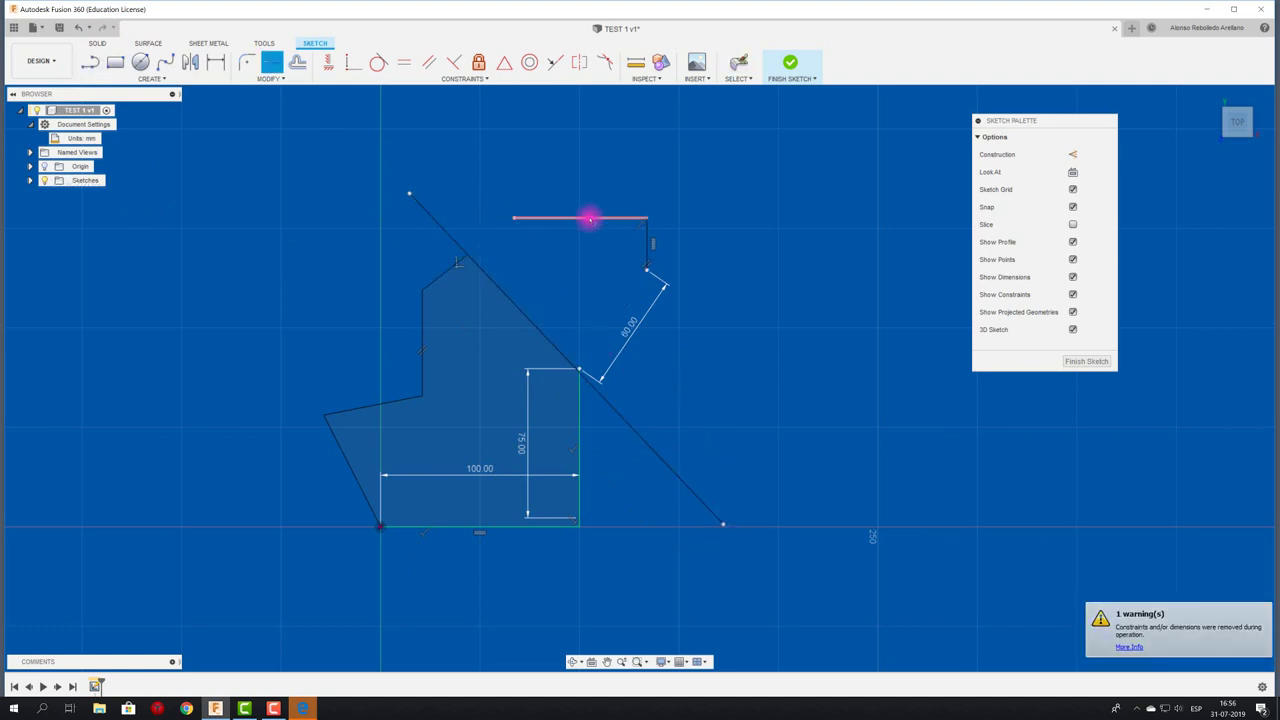
{"action": "left_click", "coordinate": [589, 217]}
{"action": "left_click", "coordinate": [646, 246]}
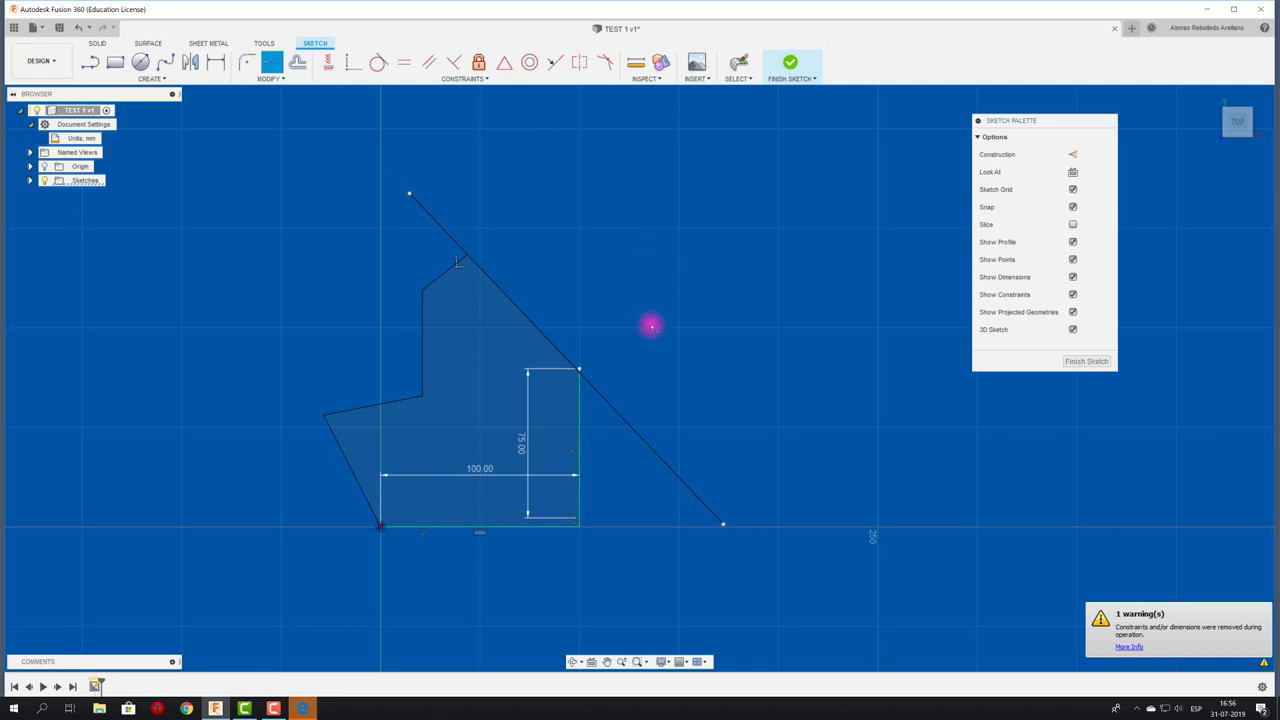
{"action": "left_click", "coordinate": [609, 403]}
- Trim the leftover corner segment and the diagonal's overhang beyond the peak
{"action": "scroll", "coordinate": [575, 366], "scroll_direction": "up", "scroll_amount": 2}
{"action": "scroll", "coordinate": [577, 364], "scroll_direction": "up", "scroll_amount": 2}
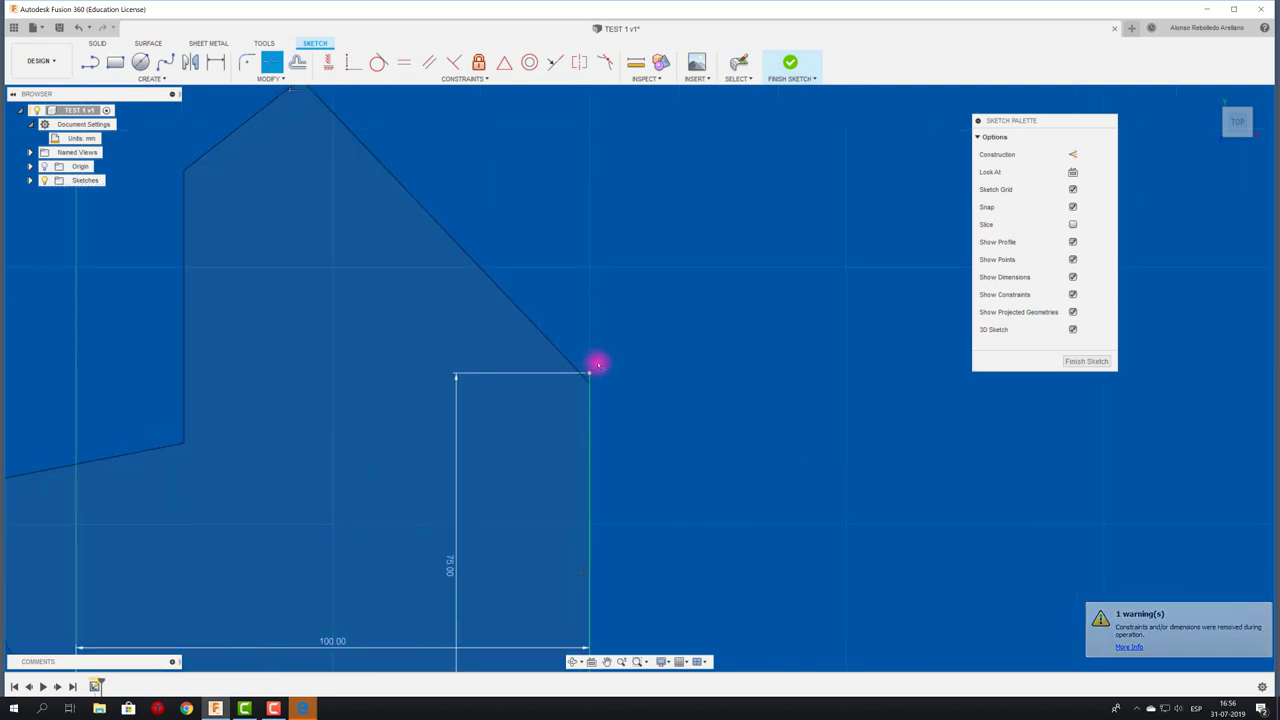
{"action": "scroll", "coordinate": [594, 394], "scroll_direction": "up", "scroll_amount": 2}
{"action": "left_click", "coordinate": [578, 397]}
{"action": "scroll", "coordinate": [640, 386], "scroll_direction": "down", "scroll_amount": 2}
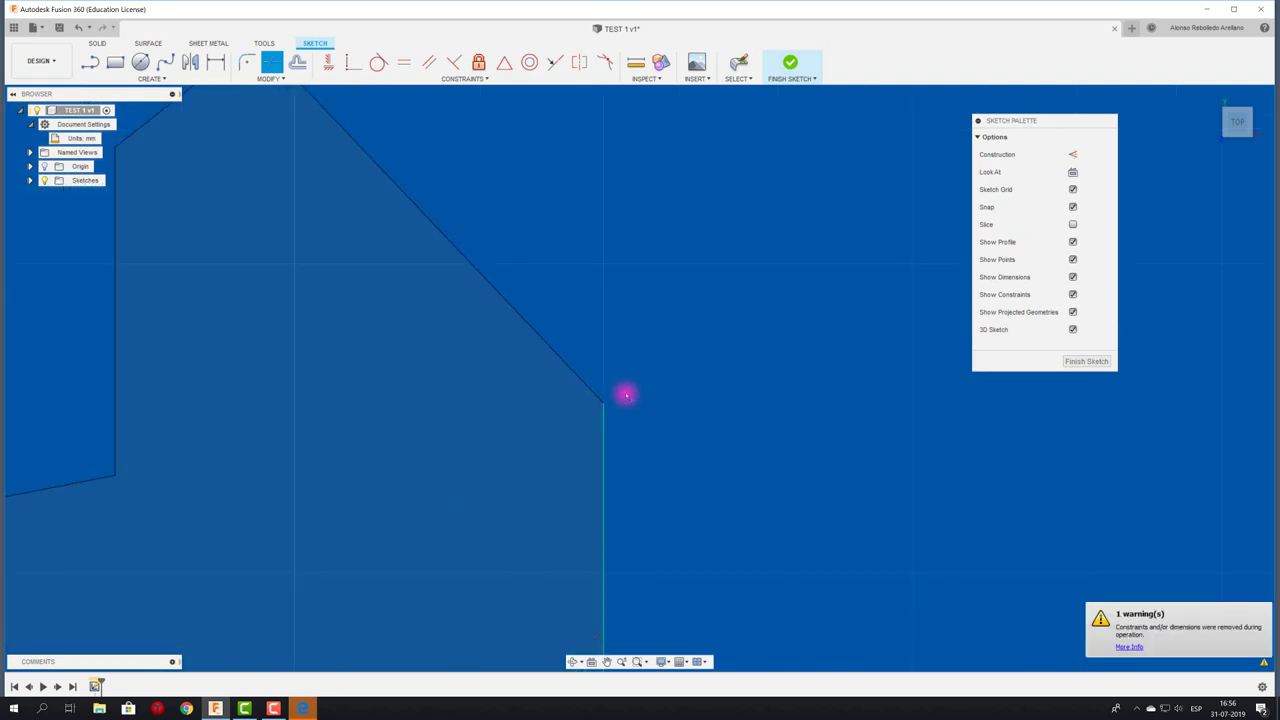
{"action": "scroll", "coordinate": [580, 350], "scroll_direction": "down", "scroll_amount": 2}
{"action": "scroll", "coordinate": [520, 294], "scroll_direction": "down", "scroll_amount": 2}
{"action": "left_click", "coordinate": [366, 138]}
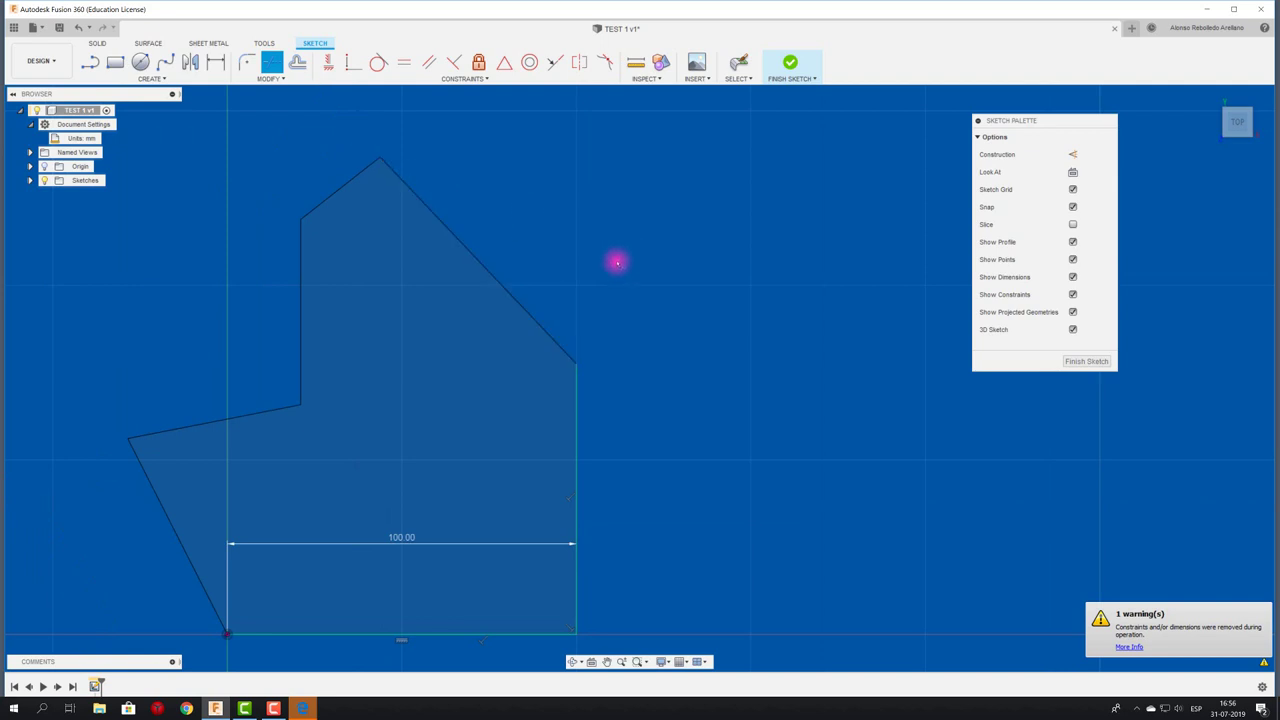
{"action": "scroll", "coordinate": [706, 274], "scroll_direction": "down", "scroll_amount": 2}
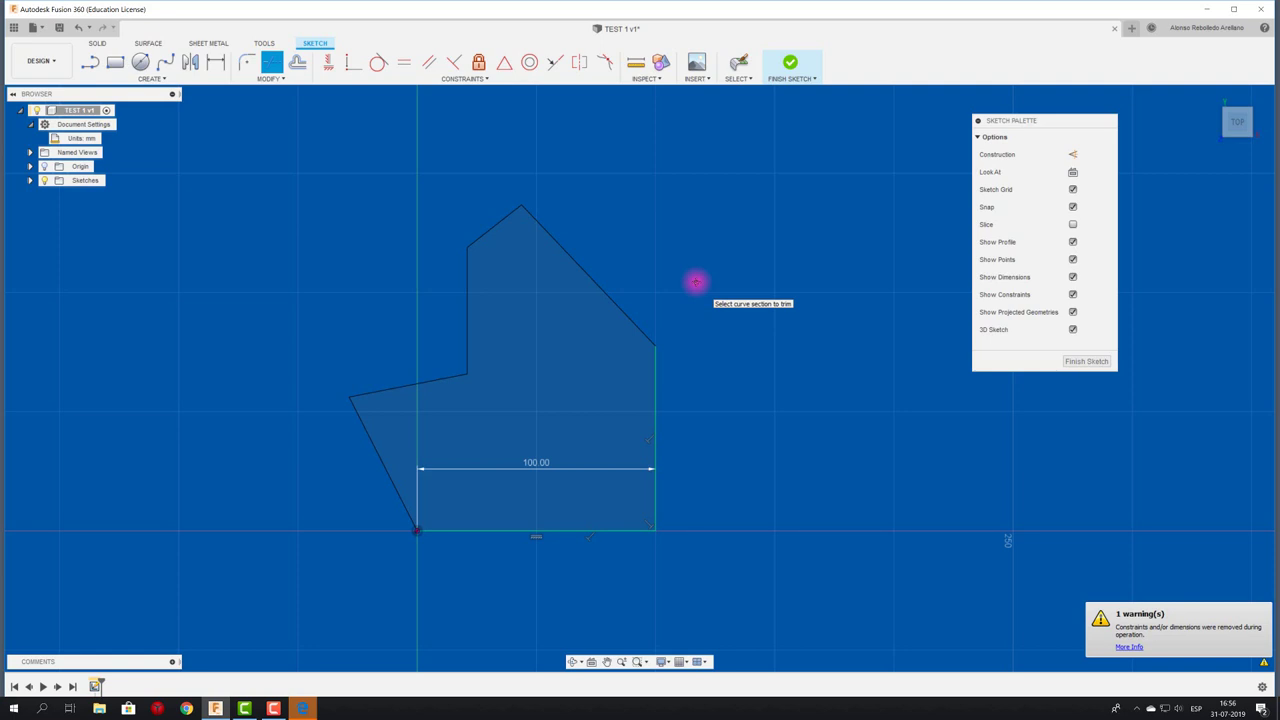
- Open the sketch Modify dropdown to reach the Trim command
{"action": "left_click", "coordinate": [272, 78]}
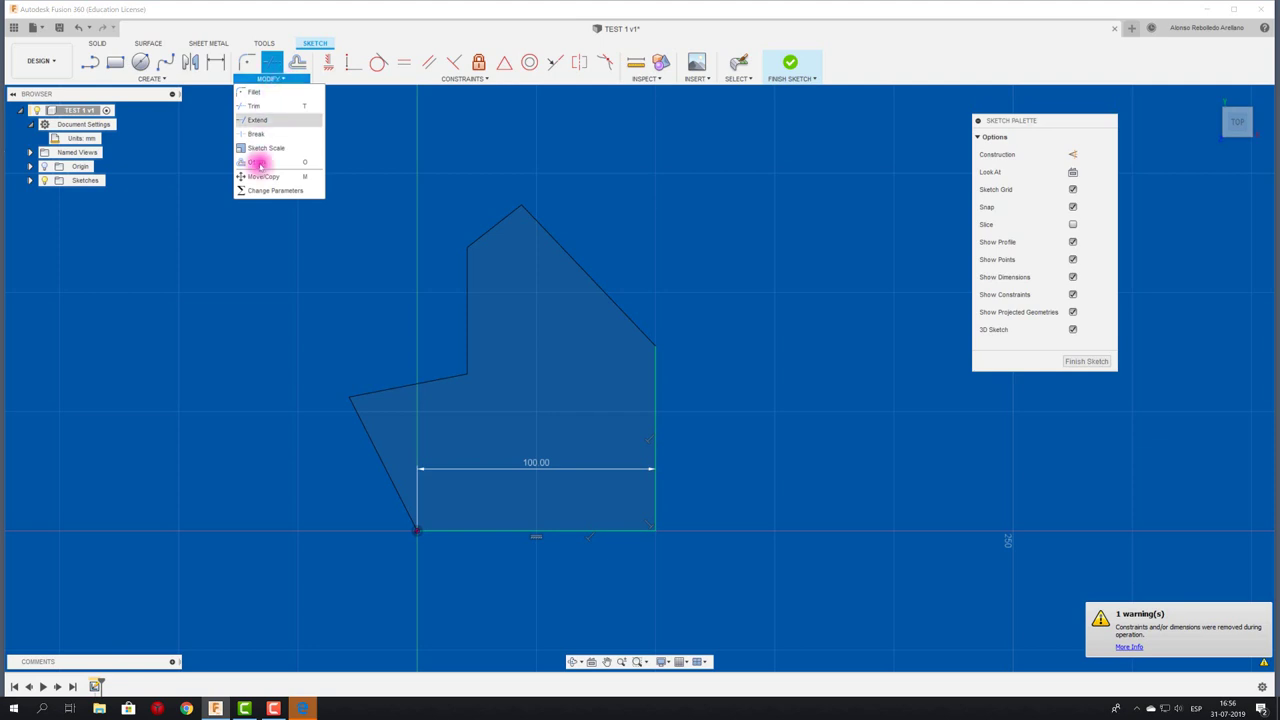